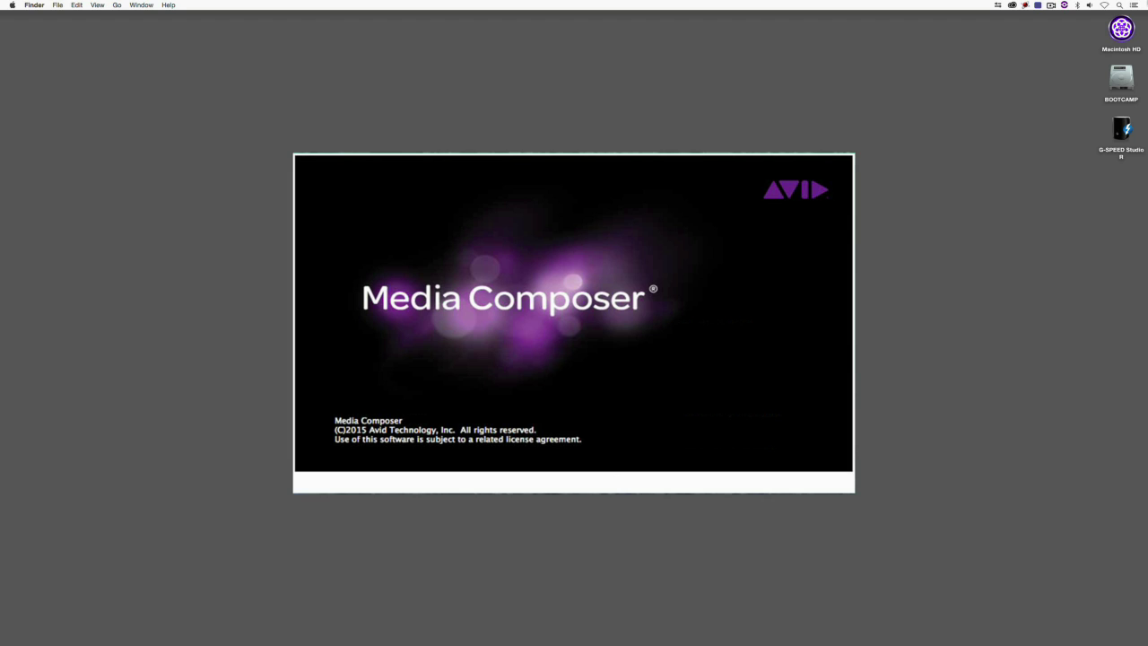
# Step: Switch to Avid Media Composer and start an AMA file export of the Old Timeline sequence with file type MXF OP1a
pyautogui.press('super+Tab')
pyautogui.press('super+Tab')
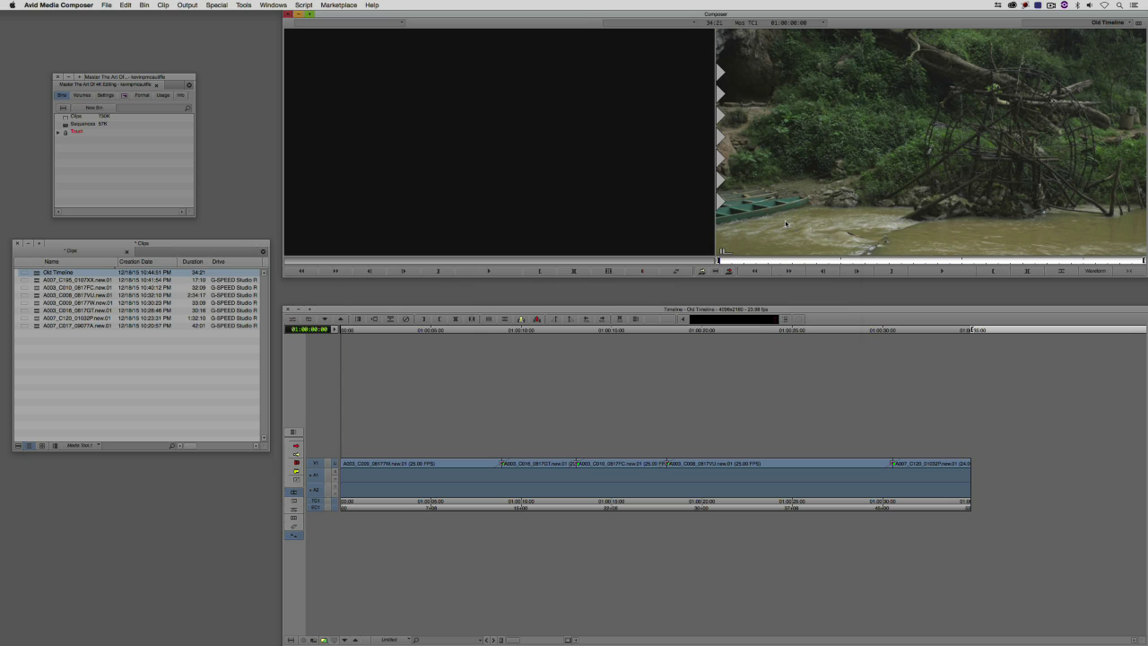
pyautogui.rightClick(785, 223)
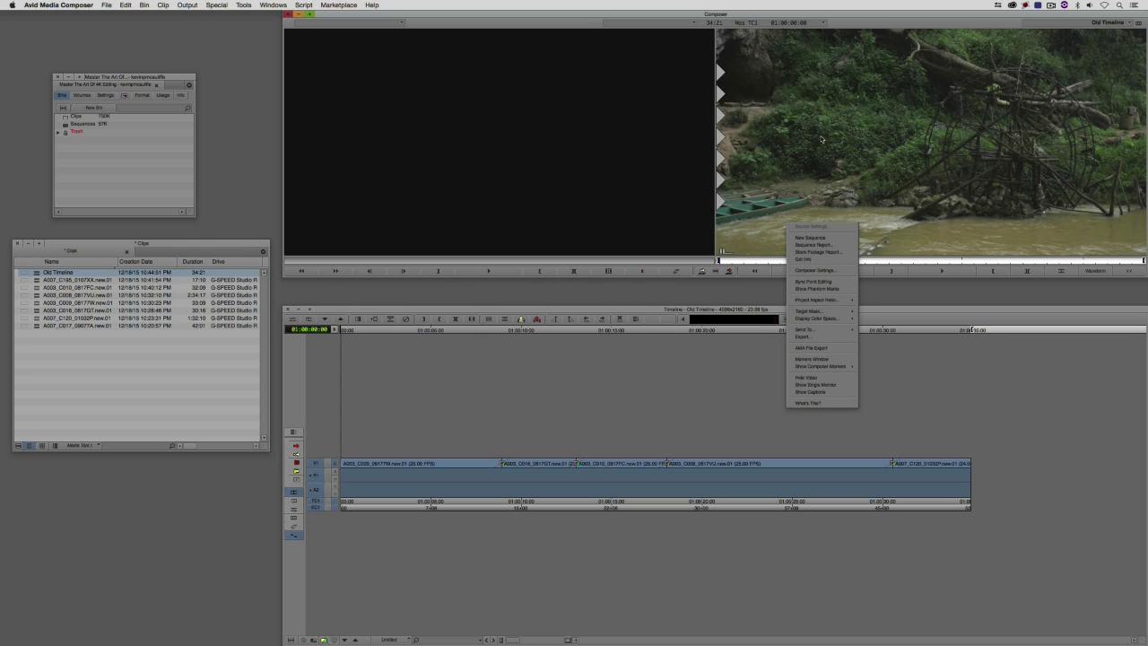
pyautogui.click(839, 348)
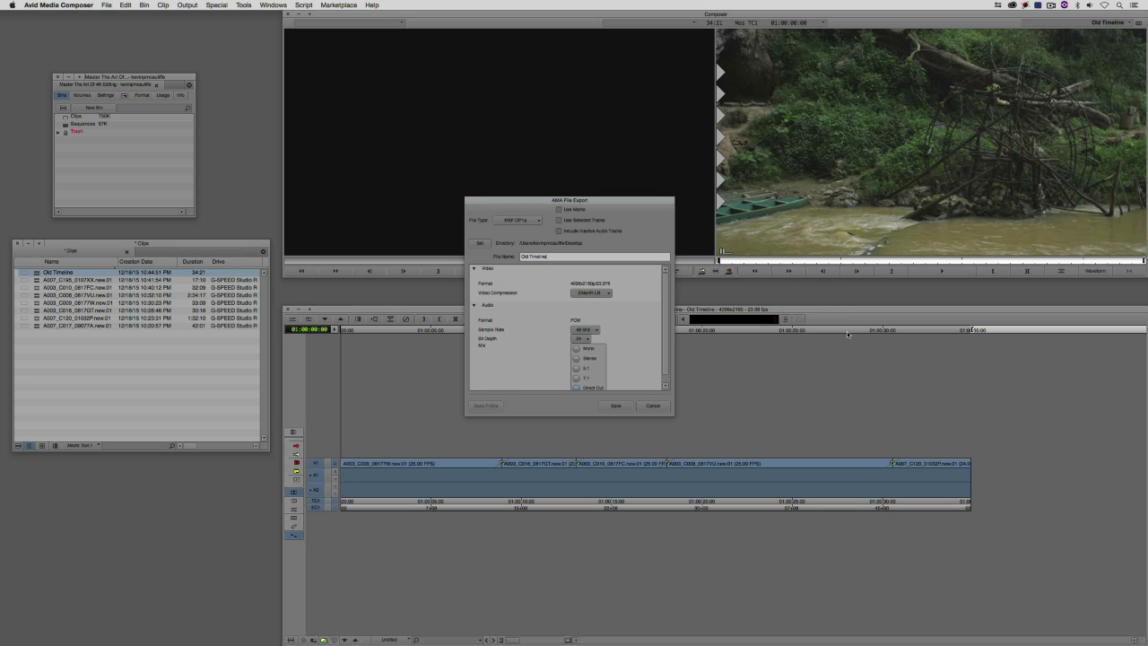
pyautogui.click(533, 221)
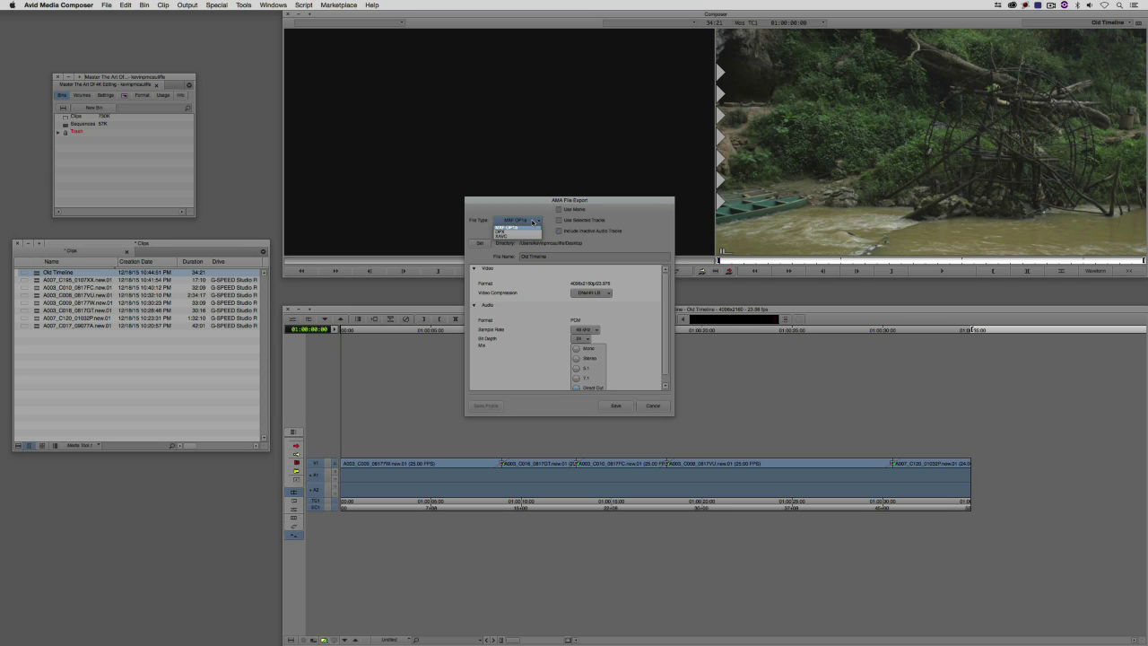
pyautogui.click(526, 227)
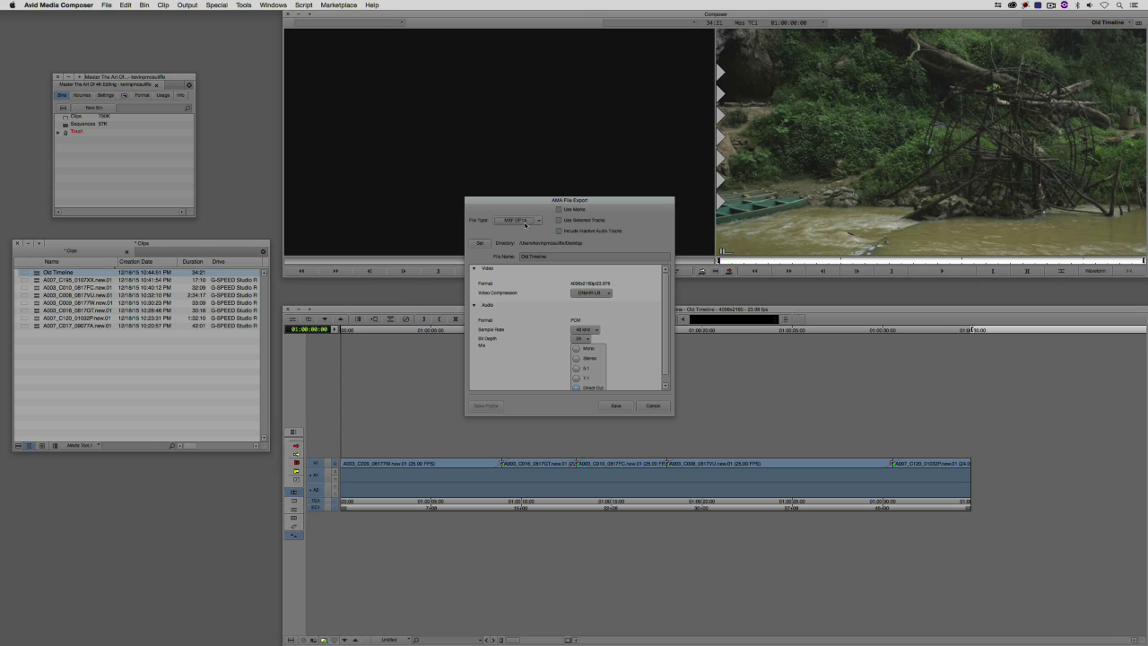
# Step: Set the export directory to the Desktop and name the file MXF OP1a Export
pyautogui.click(481, 243)
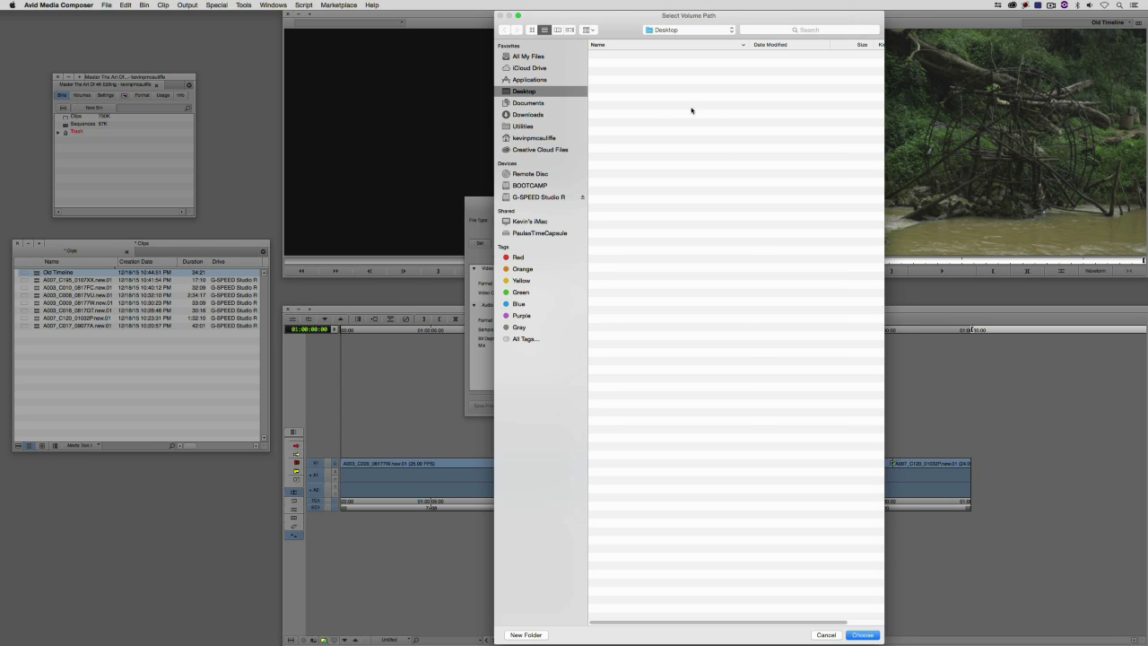
pyautogui.click(862, 635)
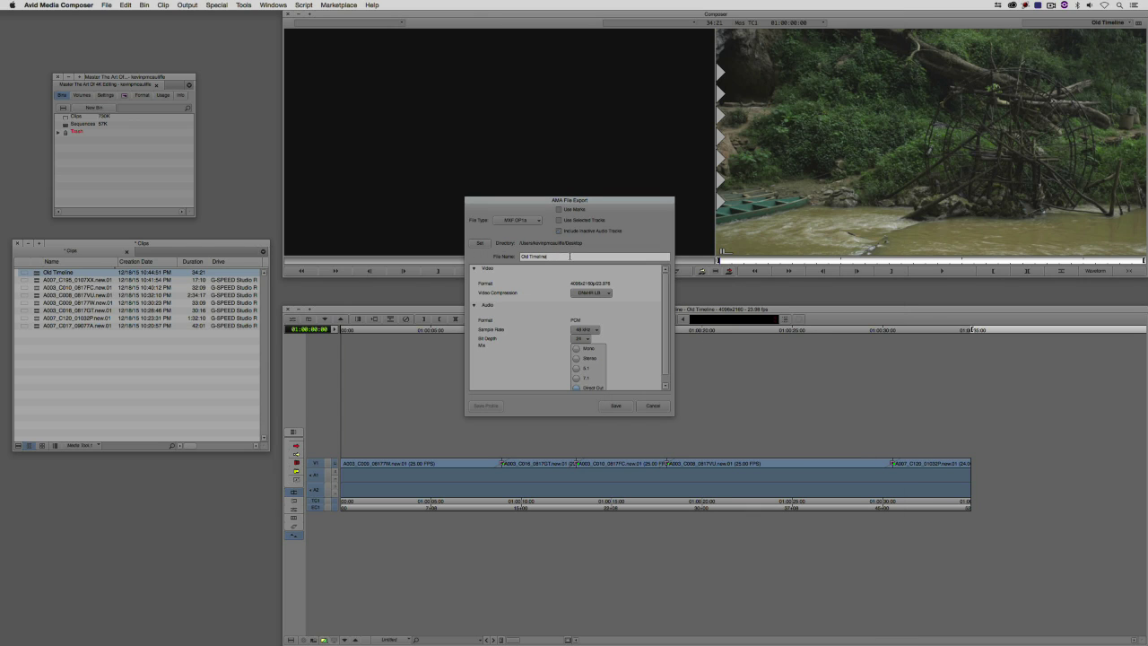
pyautogui.write('MXF OP1a Export')
# Step: Set the video compression to DNxHR SQ, review the audio options, and save the AMA export
pyautogui.click(599, 293)
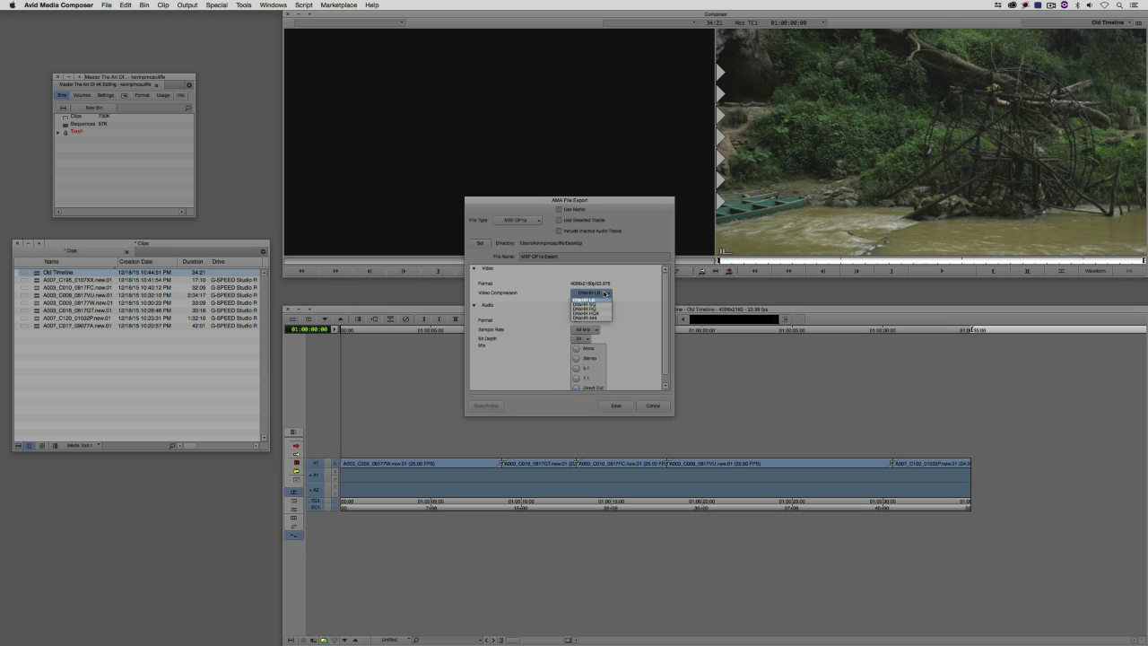
pyautogui.click(602, 305)
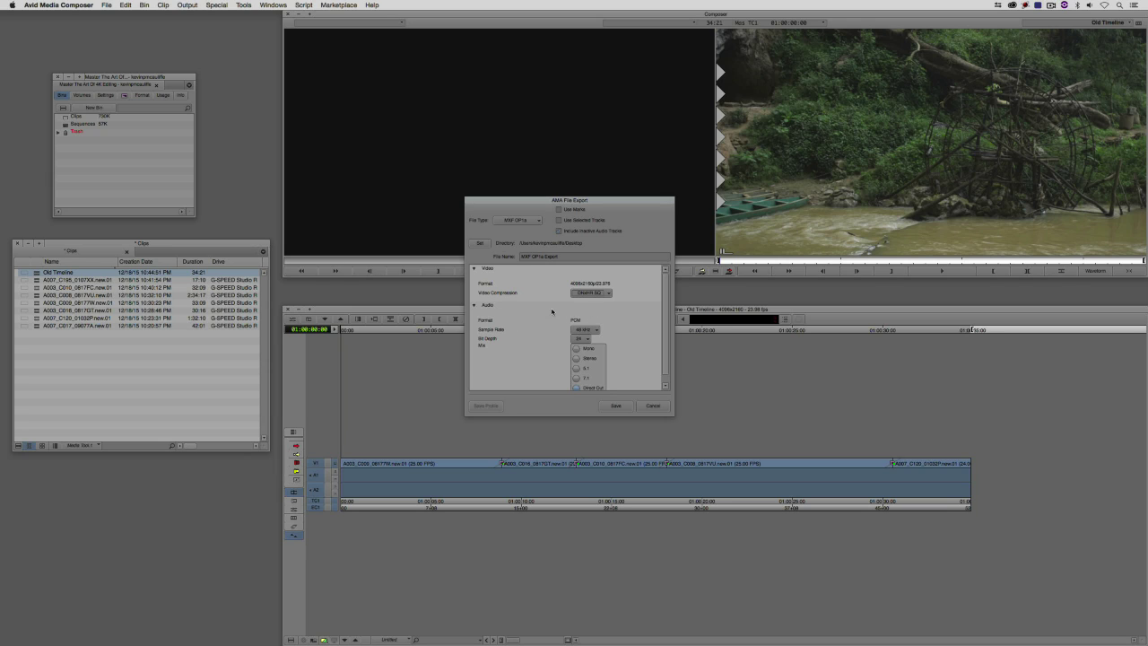
pyautogui.click(588, 338)
pyautogui.click(626, 338)
pyautogui.scroll(-2, 669, 325)
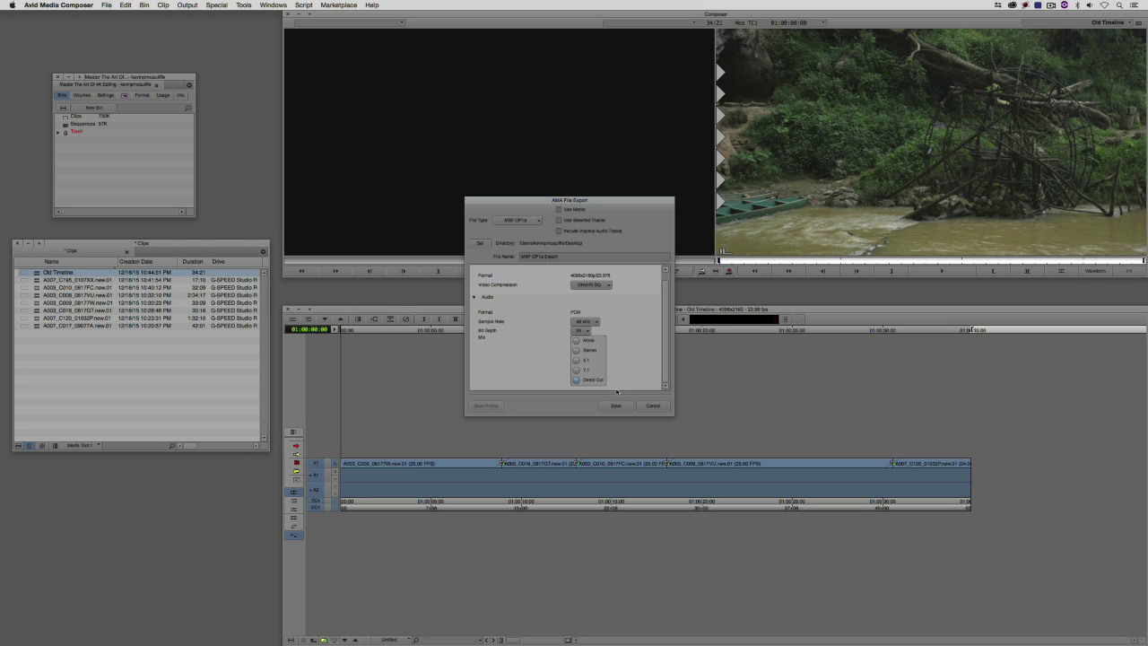
pyautogui.click(613, 405)
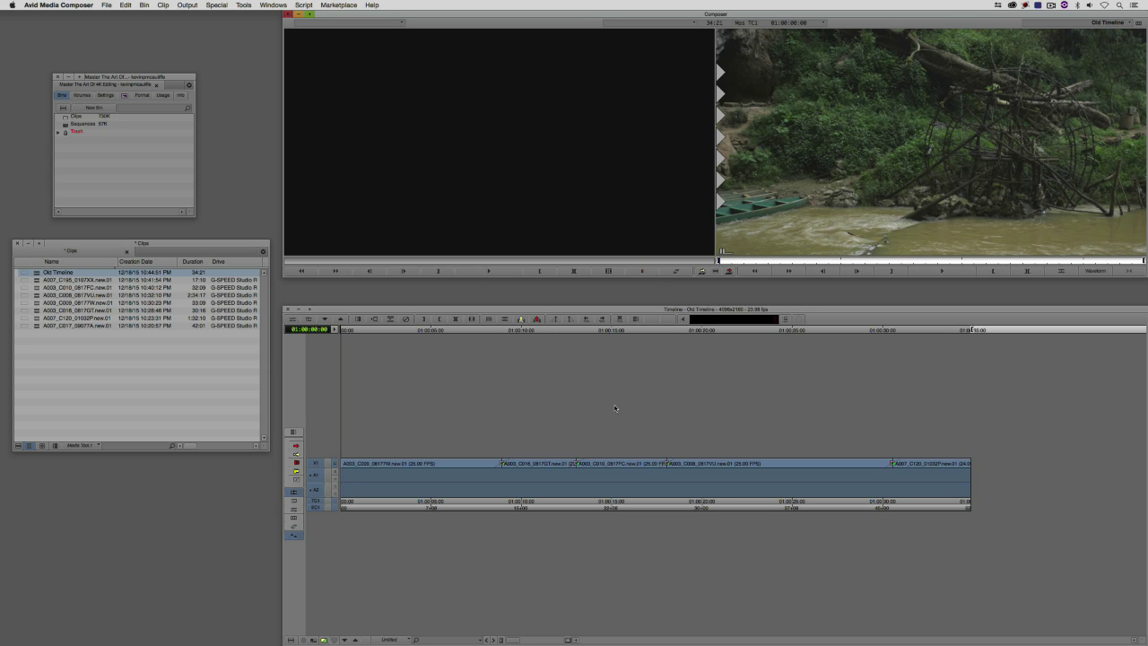
# Step: Hide Media Composer and show the file information for MXF OP1a Export.mxf on the desktop to examine its size
pyautogui.press('super+h')
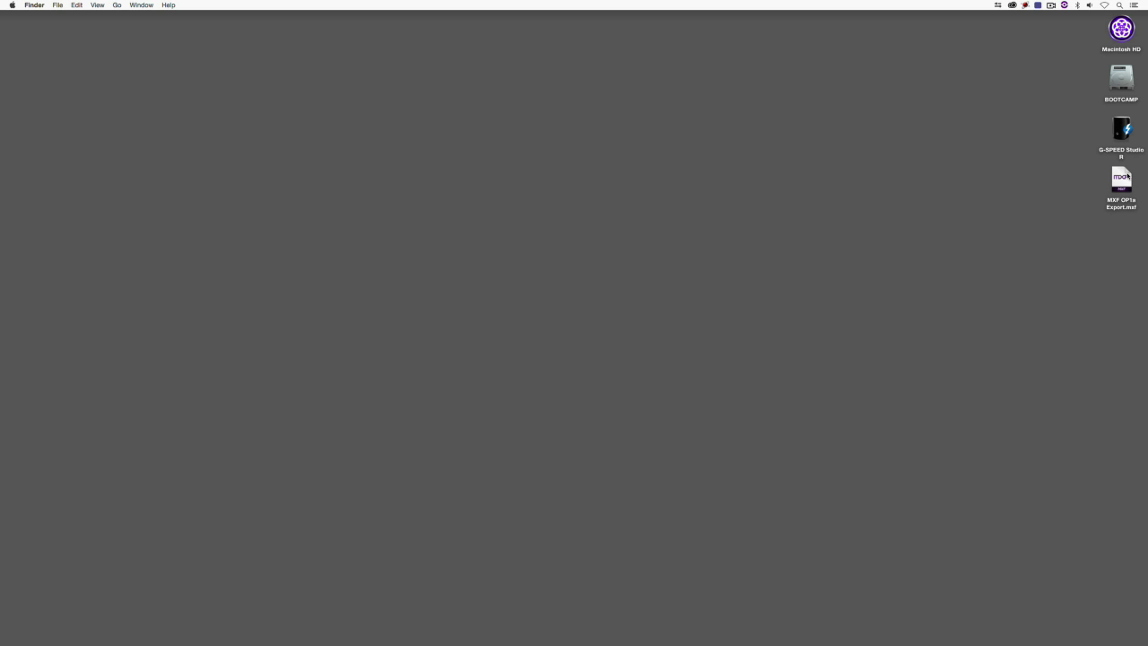
pyautogui.rightClick(1128, 176)
pyautogui.click(1064, 213)
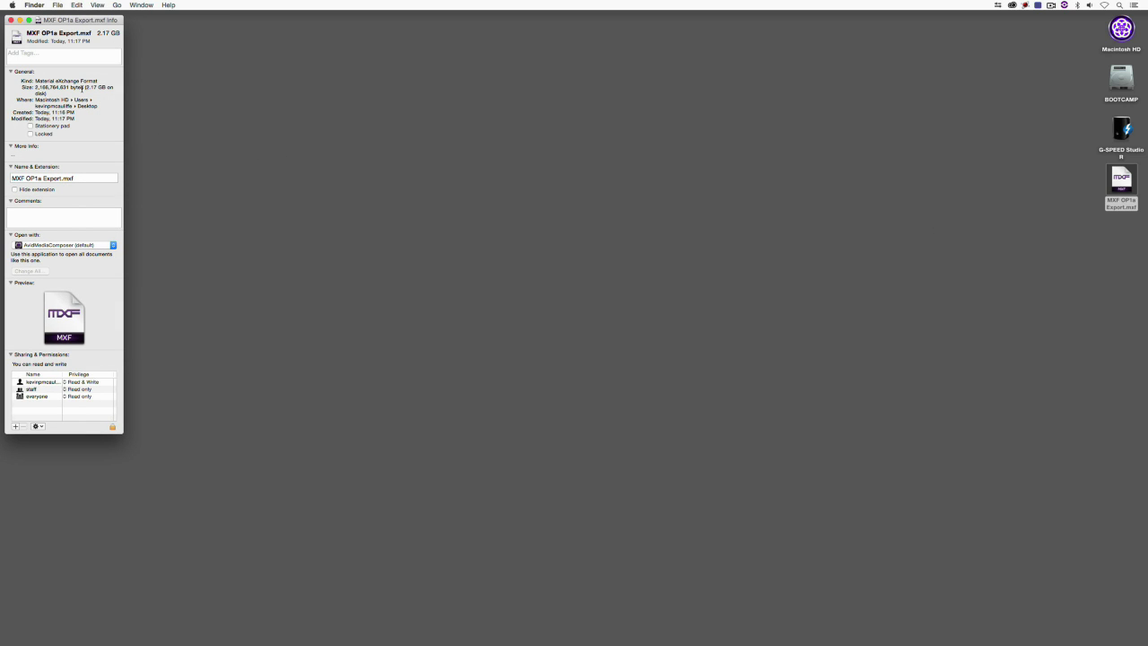
pyautogui.rightClick(1129, 180)
pyautogui.press('Escape')
# Step: Launch Switch, load MXF OP1a Export.mxf from the desktop, and play it at half size
pyautogui.moveTo(909, 628)
pyautogui.click(999, 630)
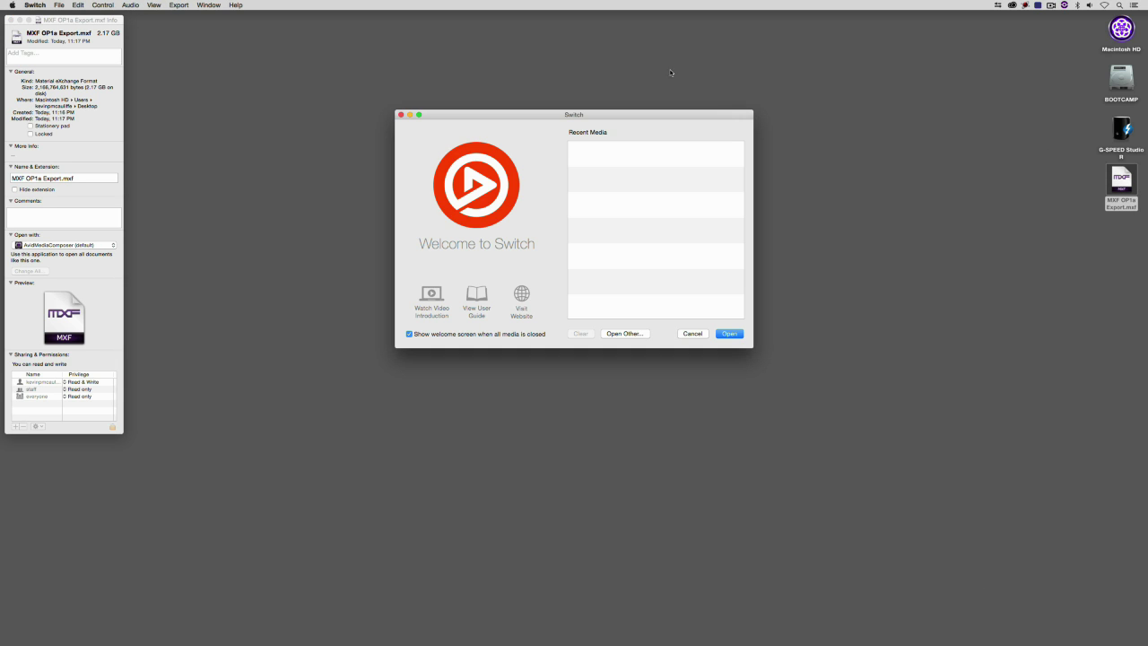
pyautogui.moveTo(1122, 184); pyautogui.dragTo(610, 179)
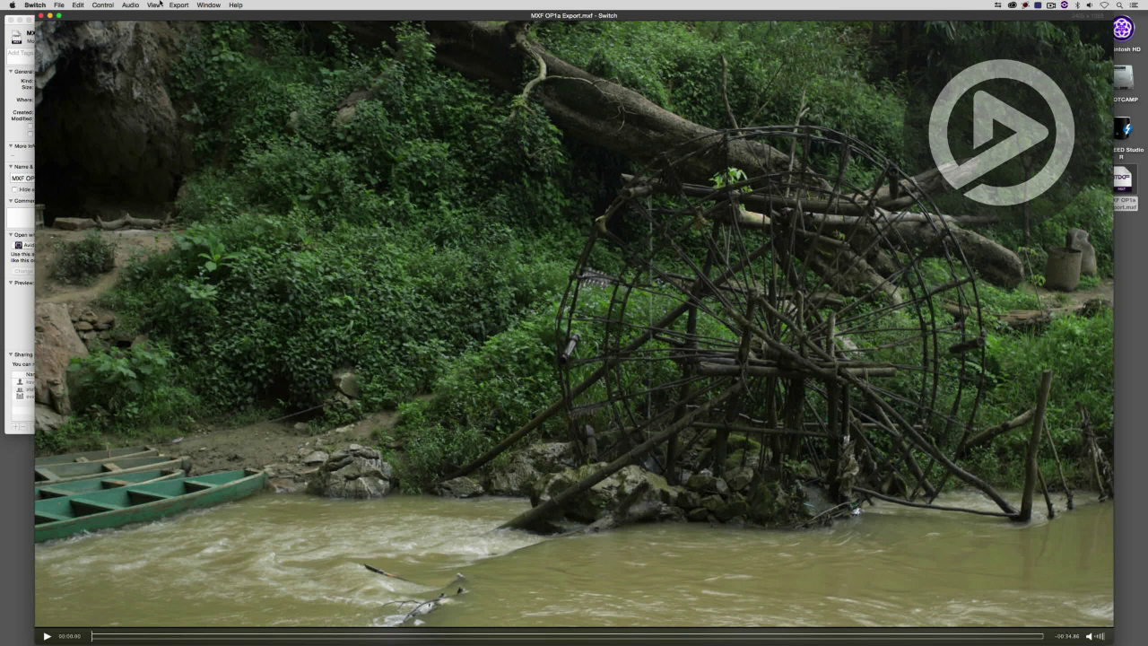
pyautogui.click(156, 4)
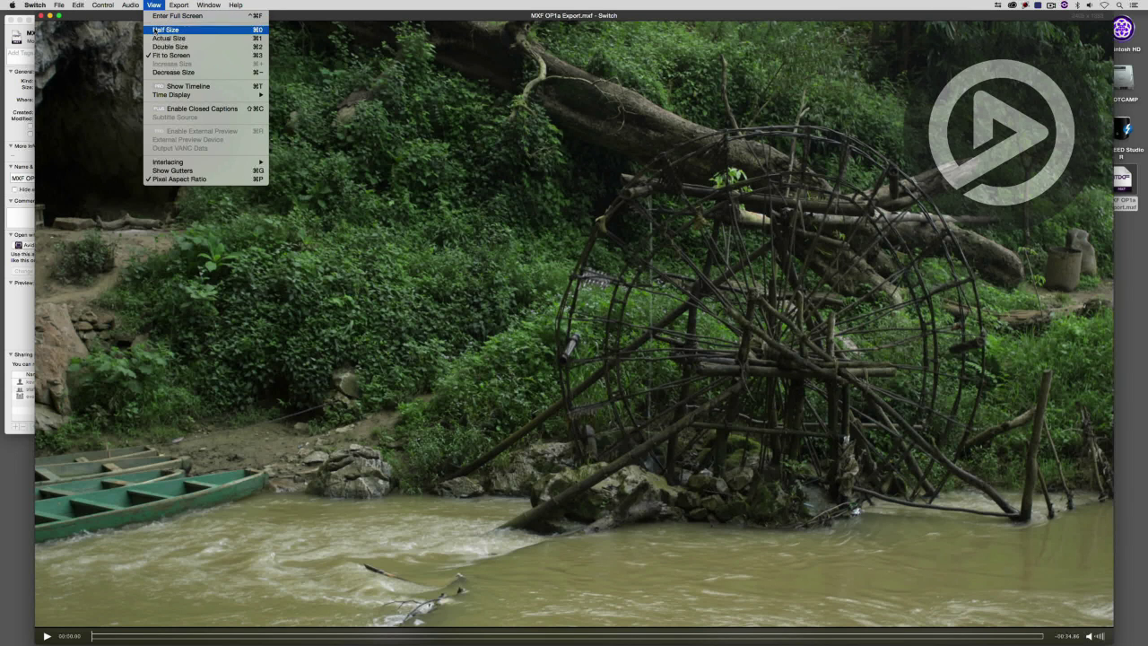
pyautogui.click(160, 30)
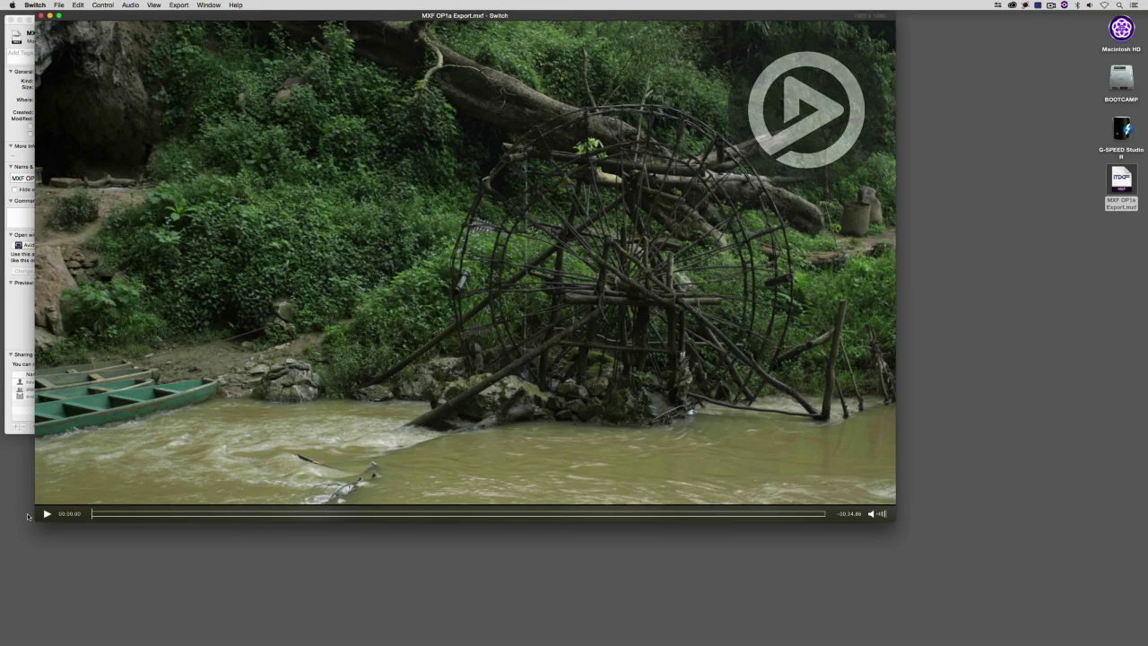
pyautogui.click(46, 514)
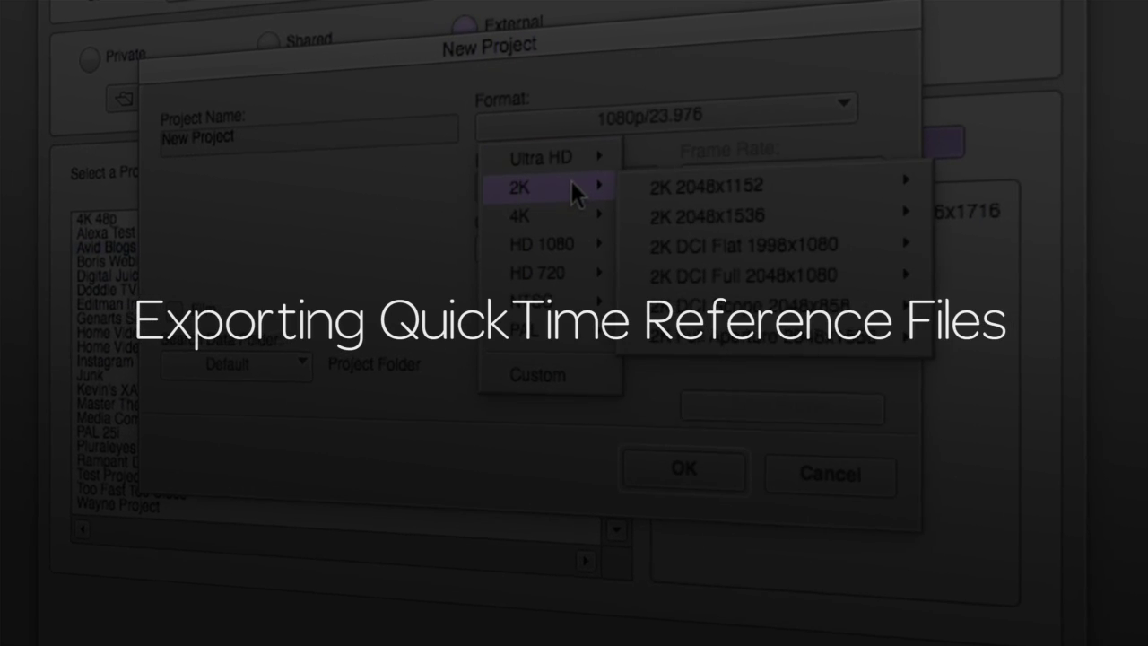
# Step: In Avid Media Composer, show the project's bin list and scrub Untitled Sequence.01 back to 01:00:11:01
pyautogui.moveTo(561, 219)
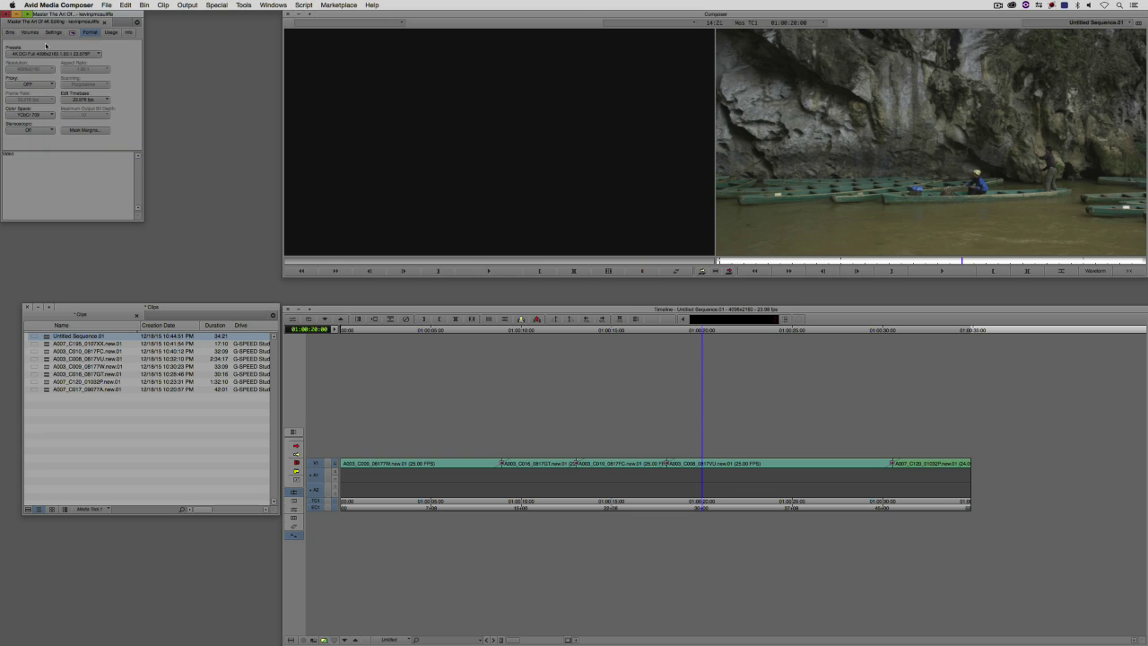
pyautogui.click(11, 32)
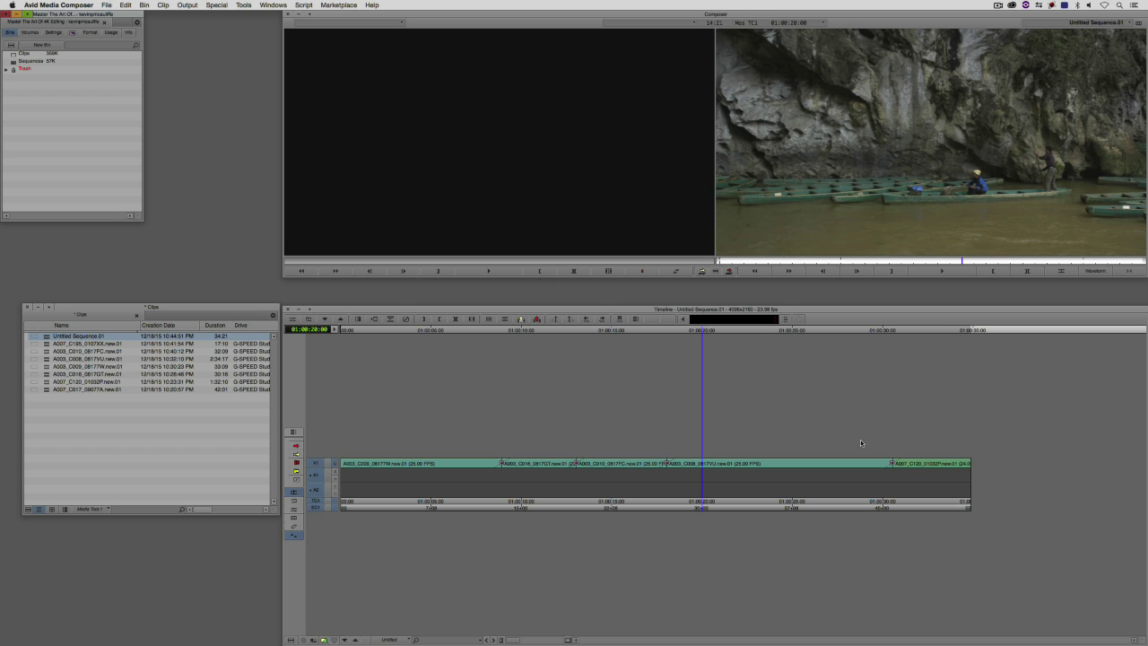
pyautogui.moveTo(673, 469); pyautogui.dragTo(540, 477)
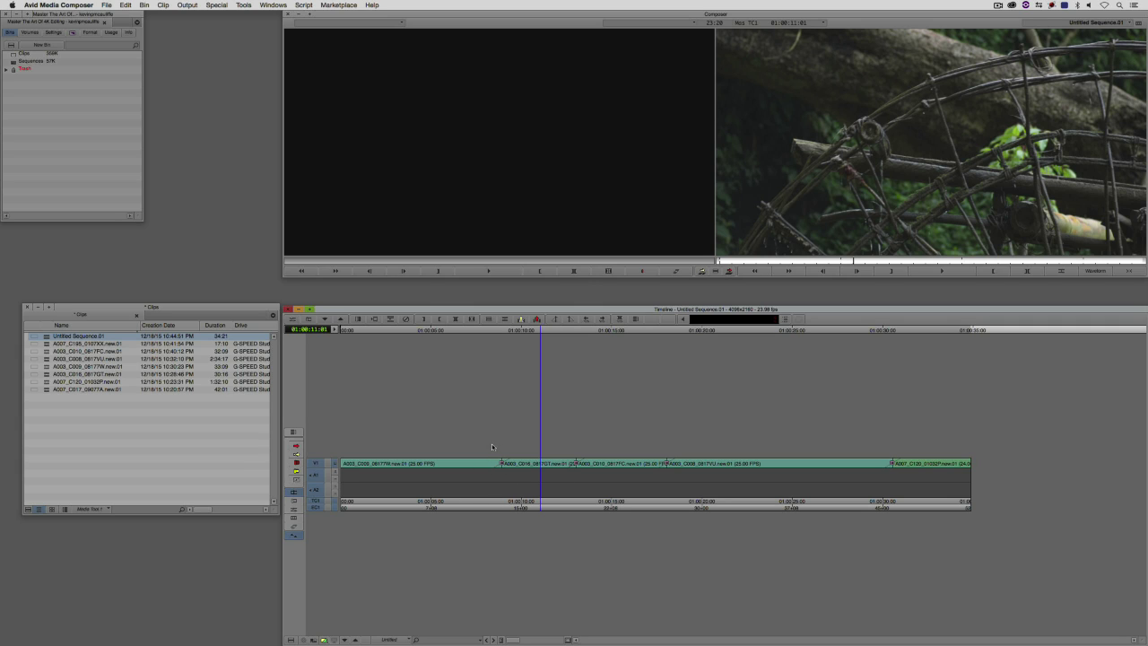
# Step: Mark the whole of Untitled Sequence.01 with an in point at its start and an out point at its end
pyautogui.click(508, 482)
pyautogui.press('t')
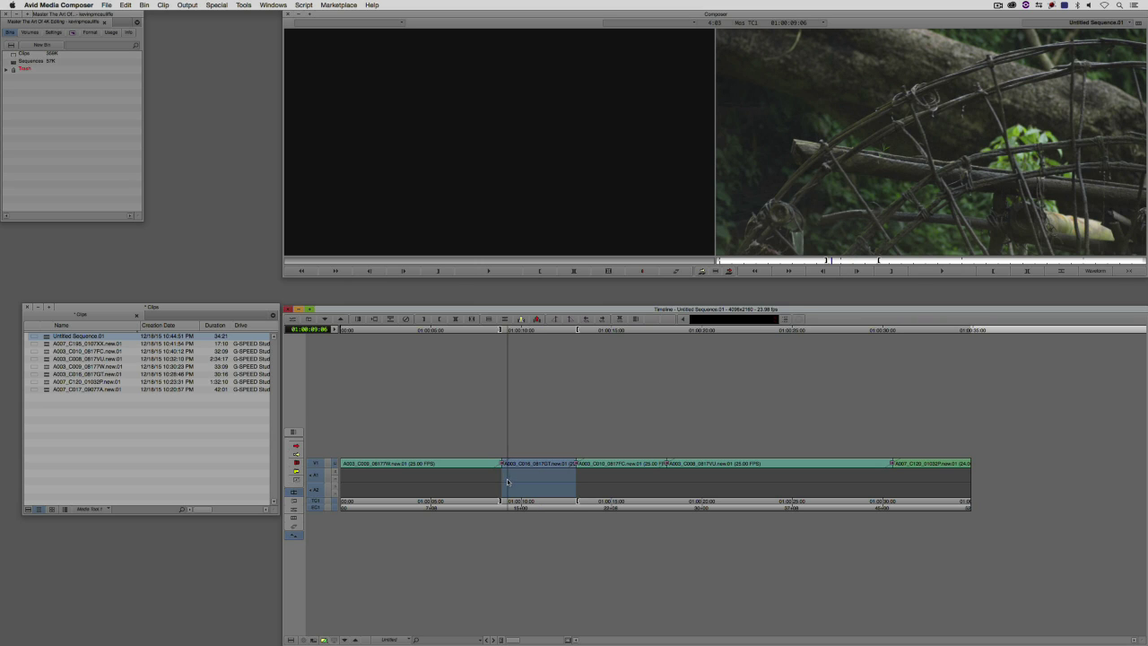
pyautogui.press('Home')
pyautogui.press('i')
pyautogui.press('End')
pyautogui.press('o')
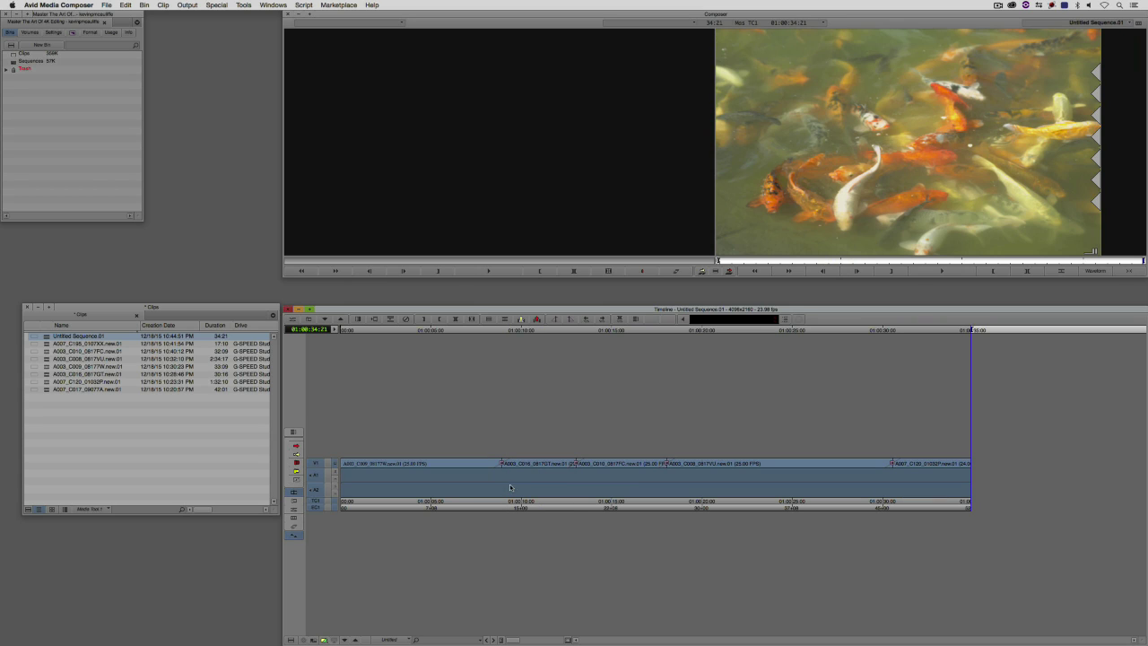
# Step: Export the marked sequence to the Desktop as a QuickTime Reference file named QT Reference, keeping the QT REF settings
pyautogui.rightClick(771, 208)
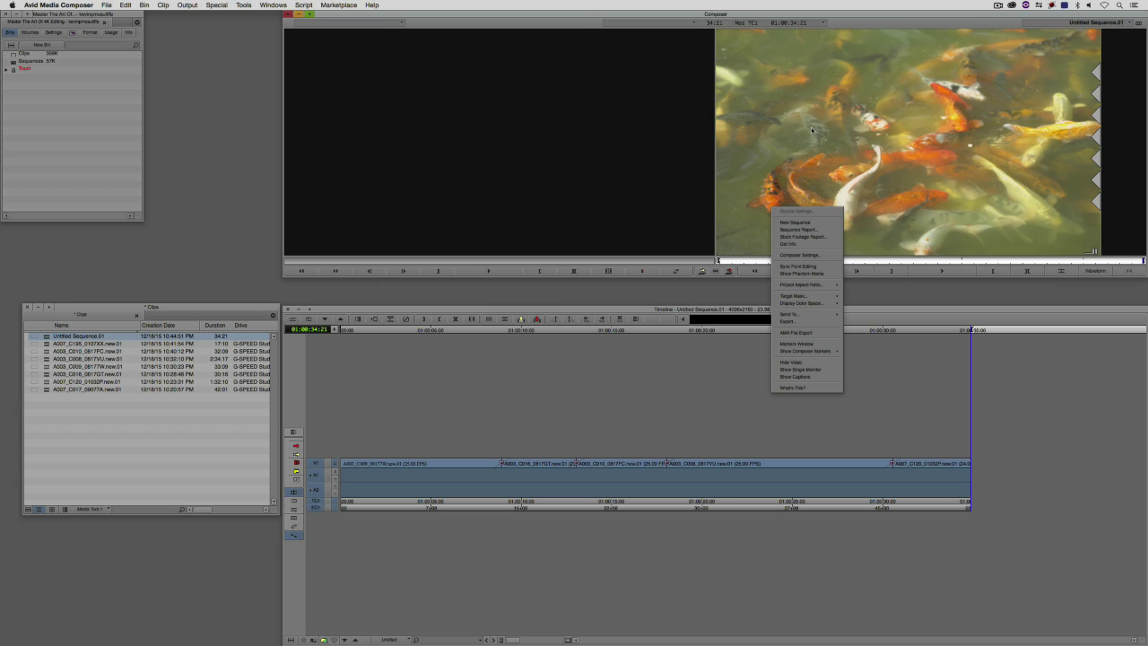
pyautogui.click(804, 321)
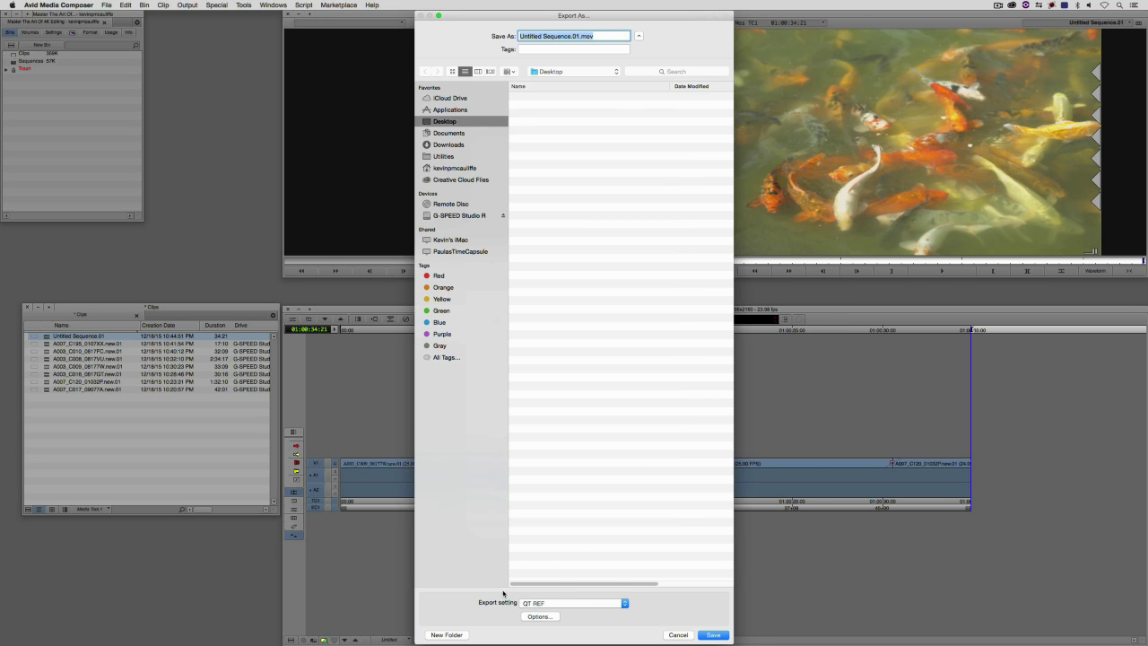
pyautogui.click(544, 617)
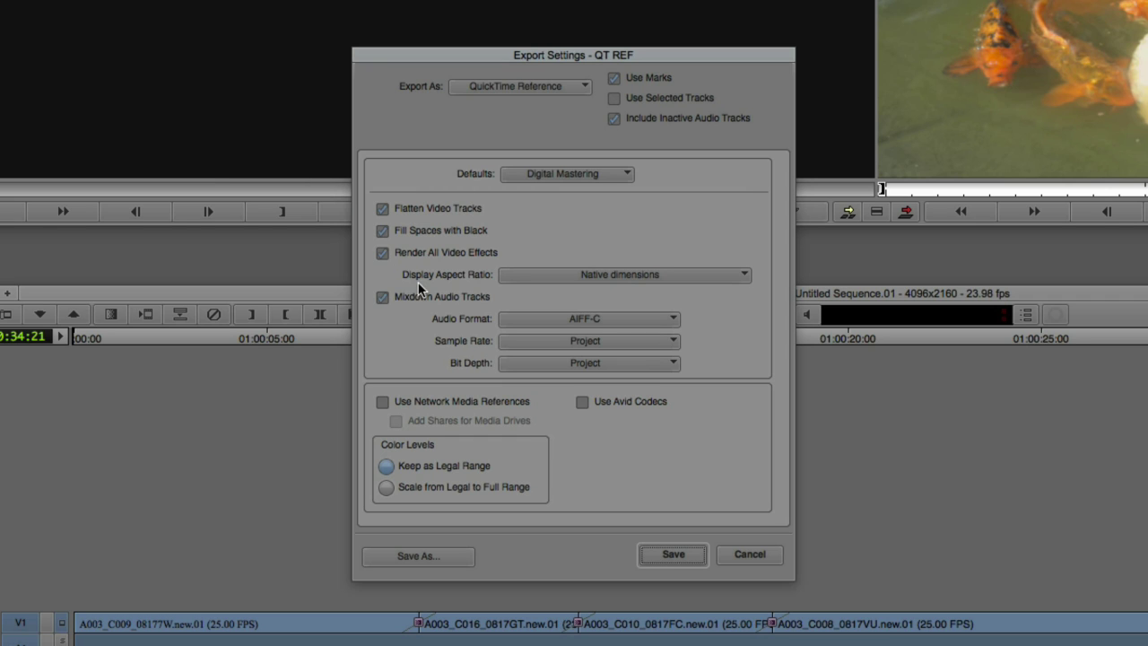
pyautogui.click(671, 547)
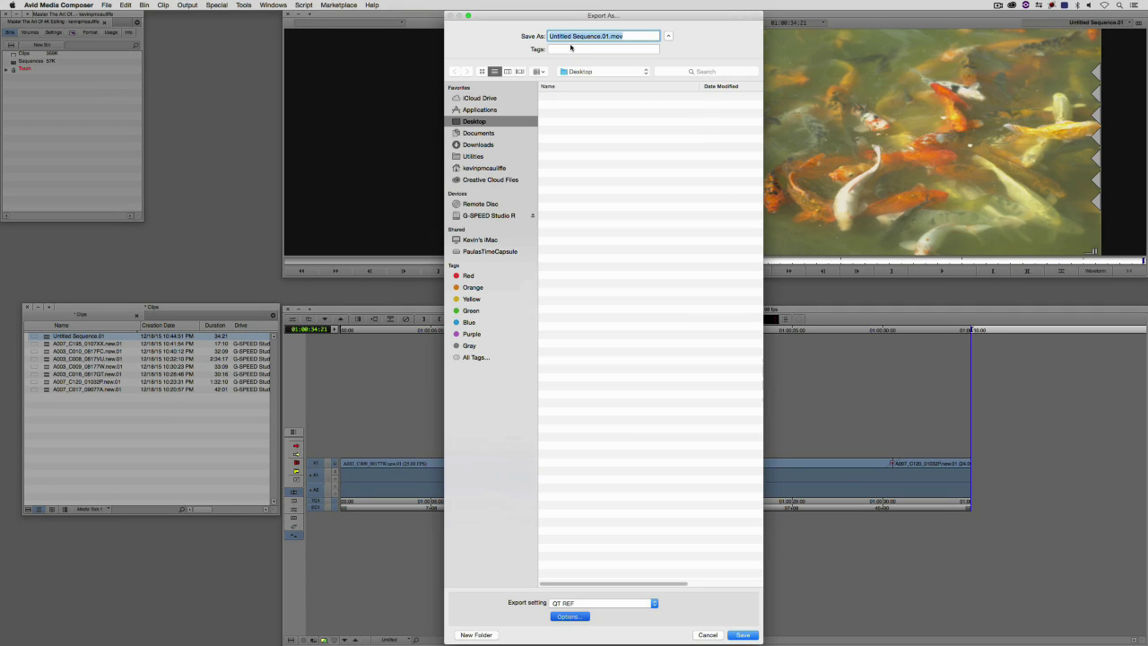
pyautogui.write('QT Reference')
pyautogui.click(742, 634)
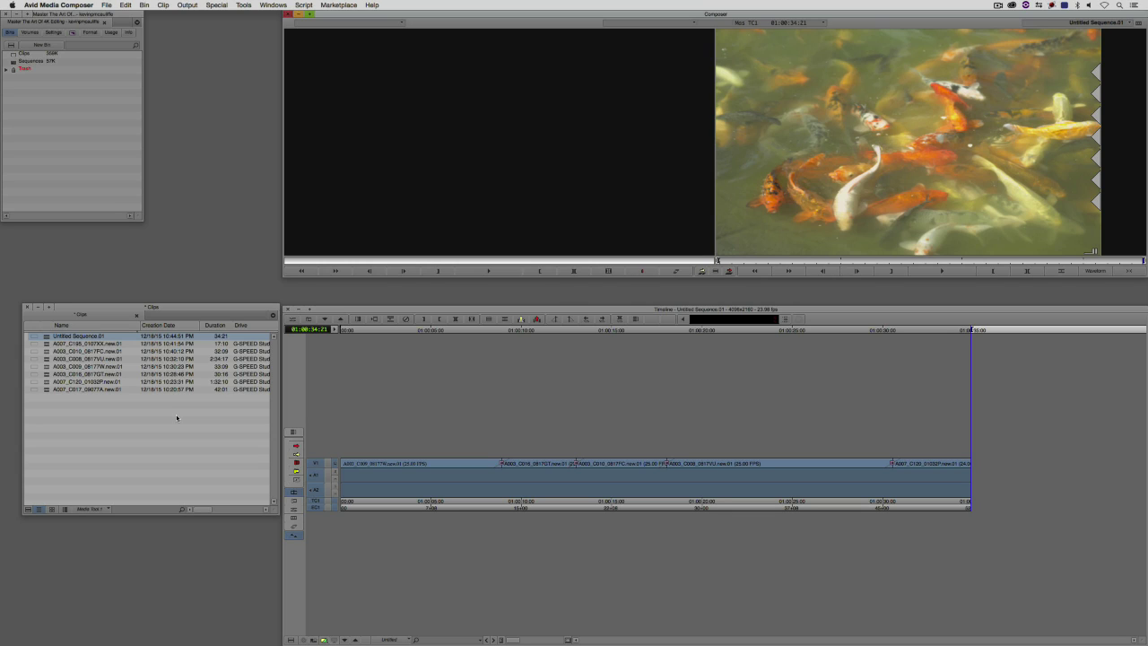
# Step: Start another export of the sequence and choose the QT SAS Export setting
pyautogui.rightClick(788, 153)
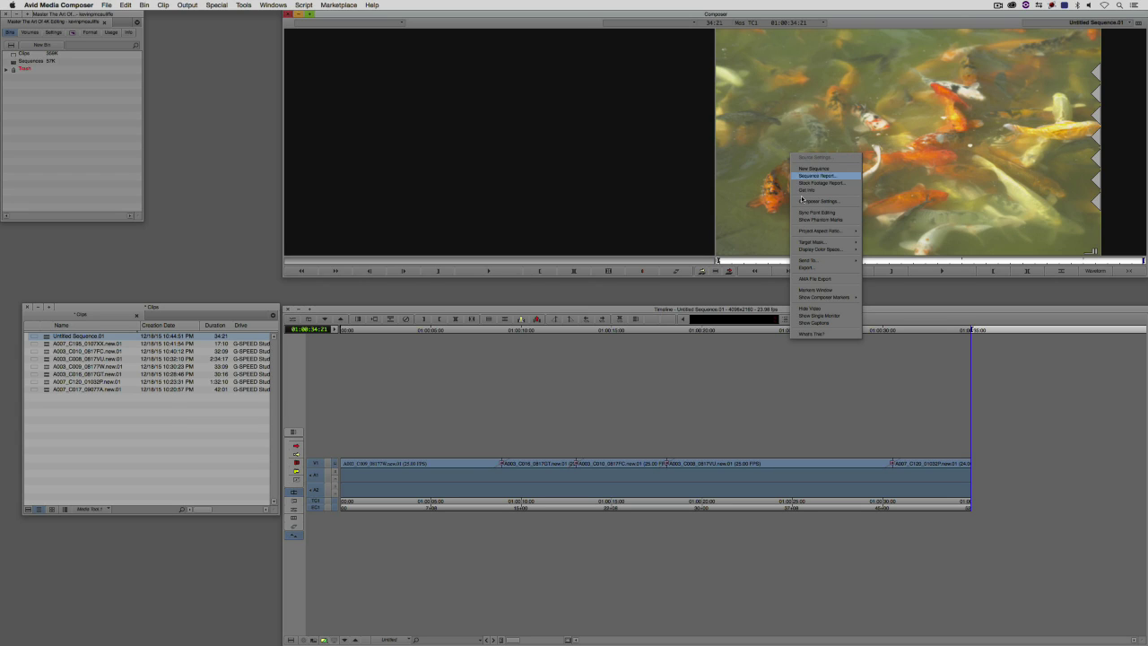
pyautogui.click(807, 269)
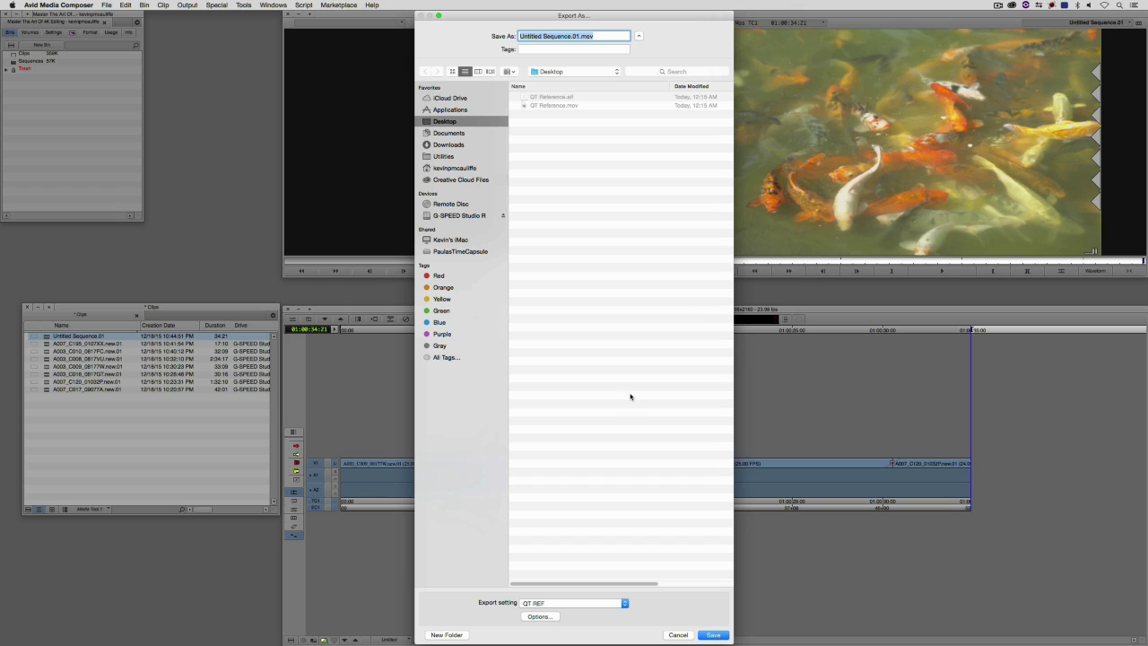
pyautogui.click(595, 605)
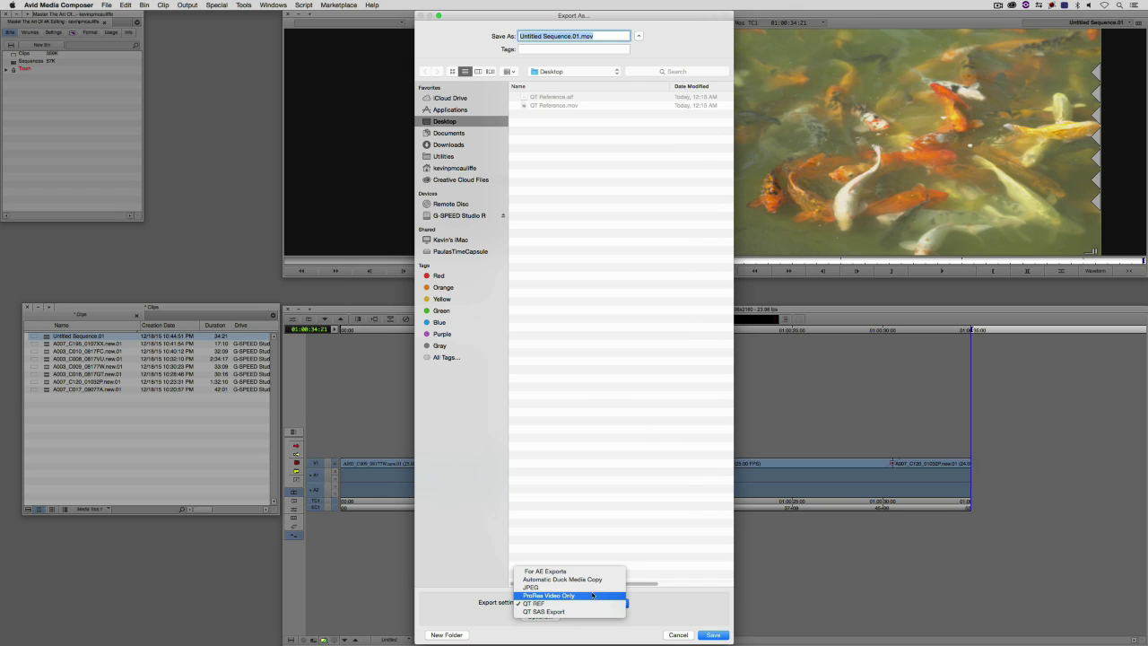
pyautogui.click(585, 612)
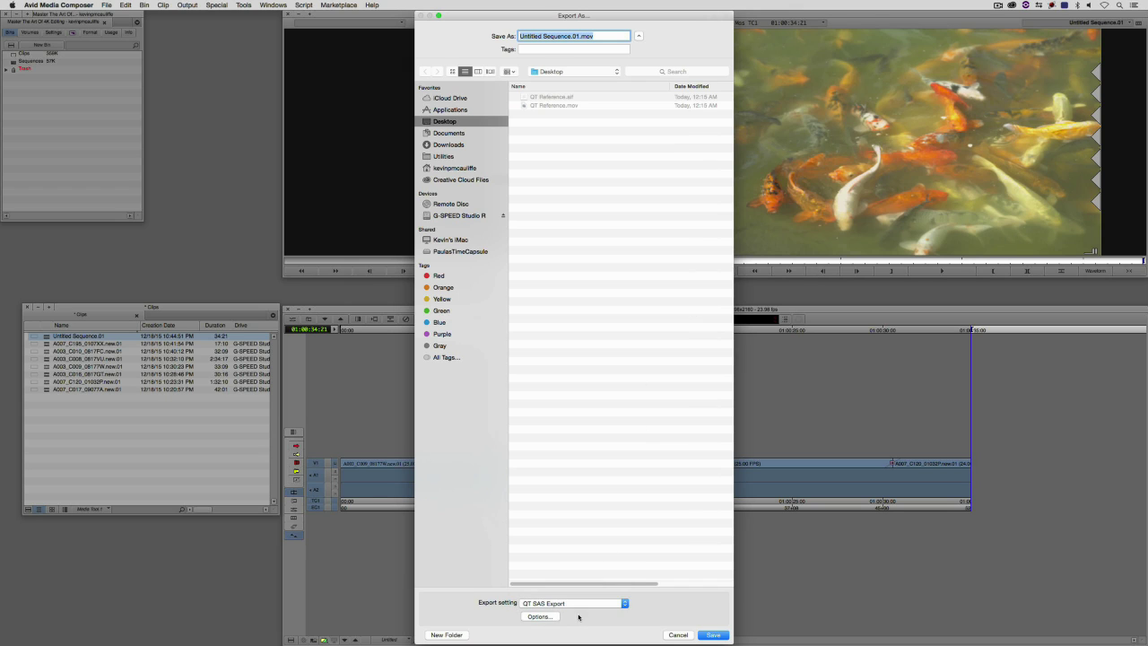
# Step: Set the QT SAS Export options to Same as Source with Video and Audio, and export the sequence to the Desktop as SameAsSourceExport
pyautogui.click(540, 616)
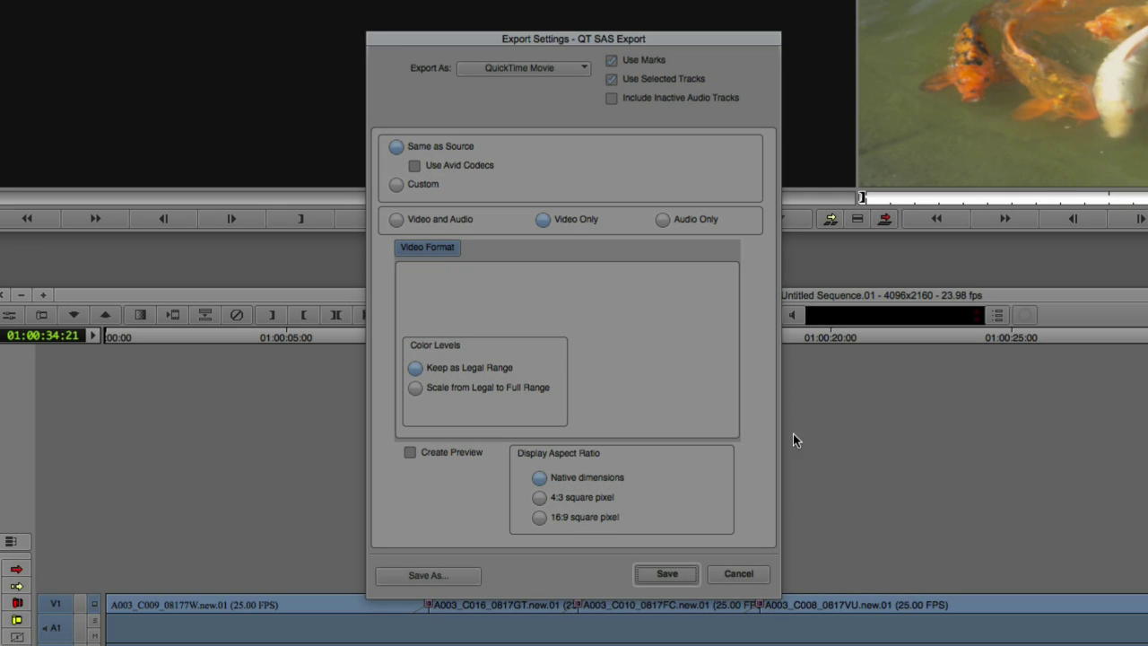
pyautogui.click(396, 146)
pyautogui.click(397, 220)
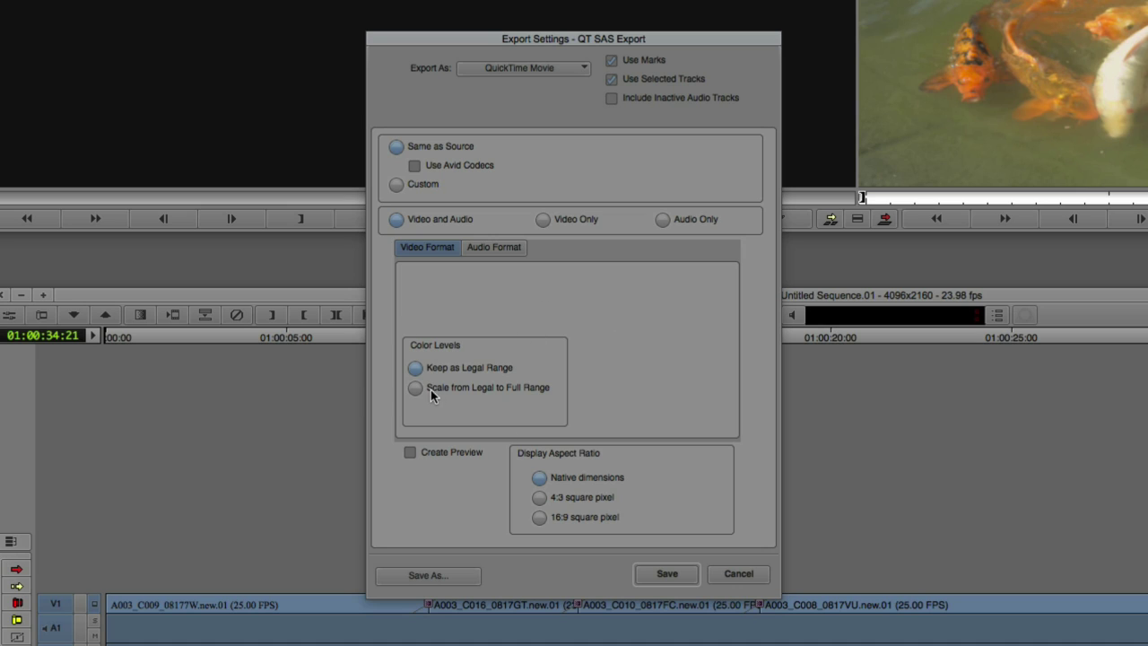
pyautogui.click(507, 248)
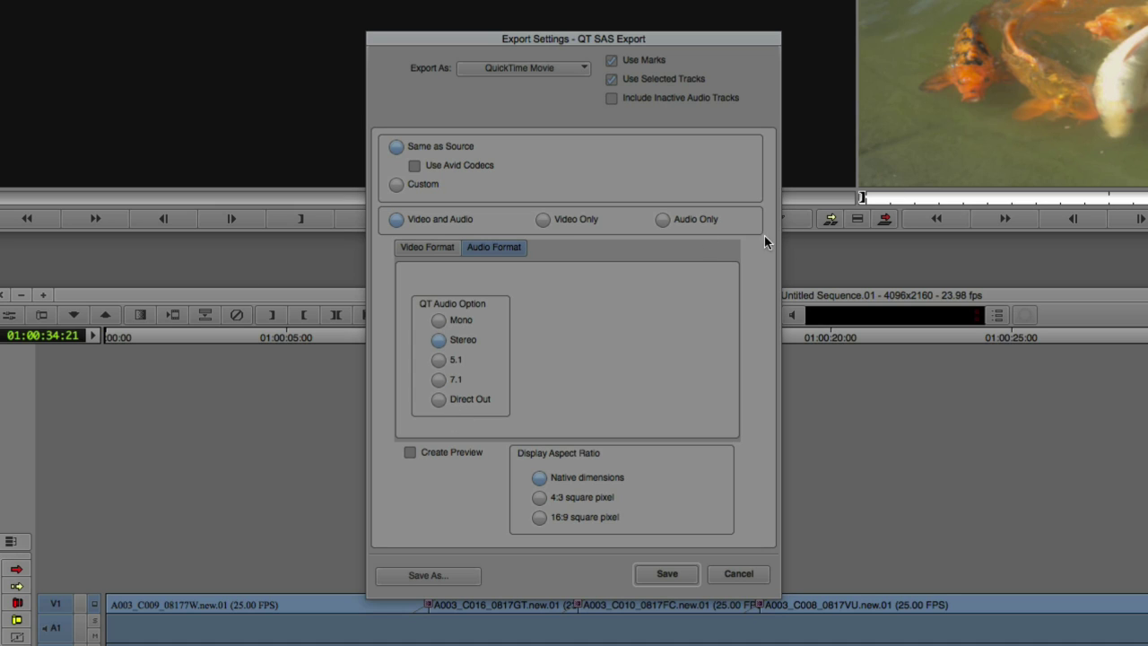
pyautogui.click(441, 245)
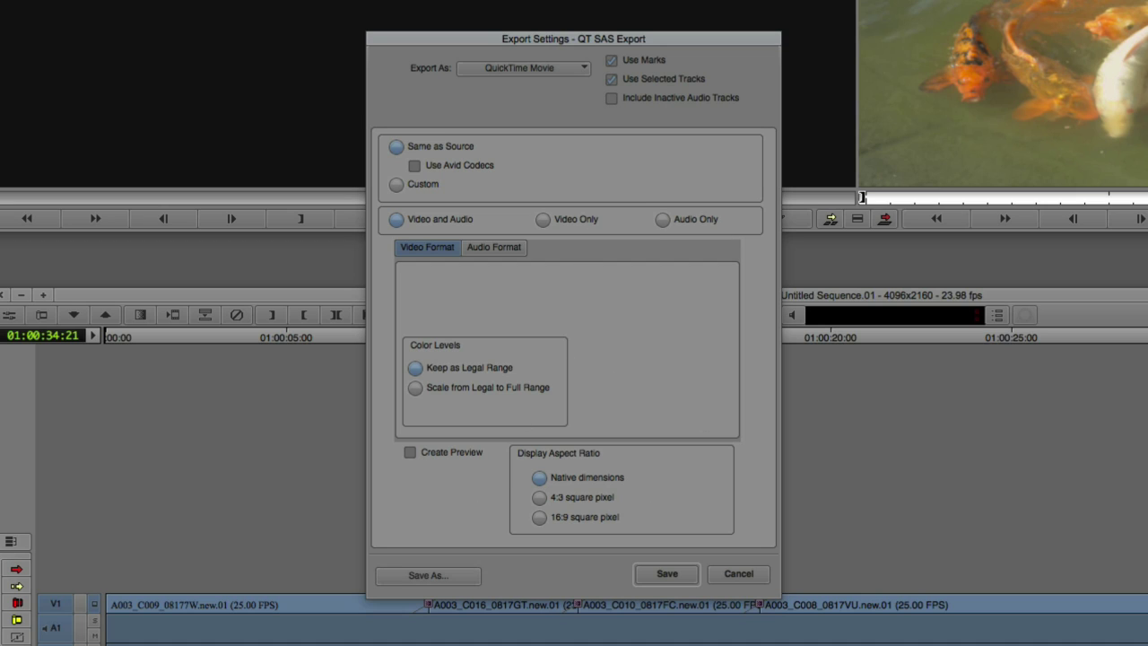
pyautogui.click(658, 574)
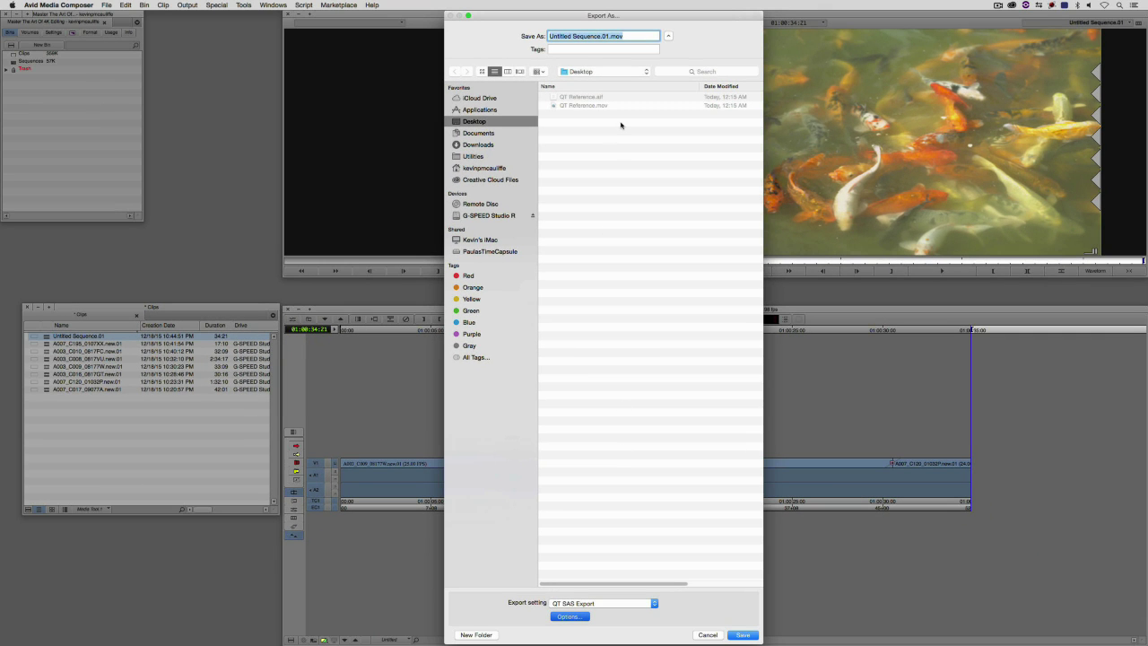
pyautogui.write('SameAsSourceExpo')
pyautogui.click(737, 636)
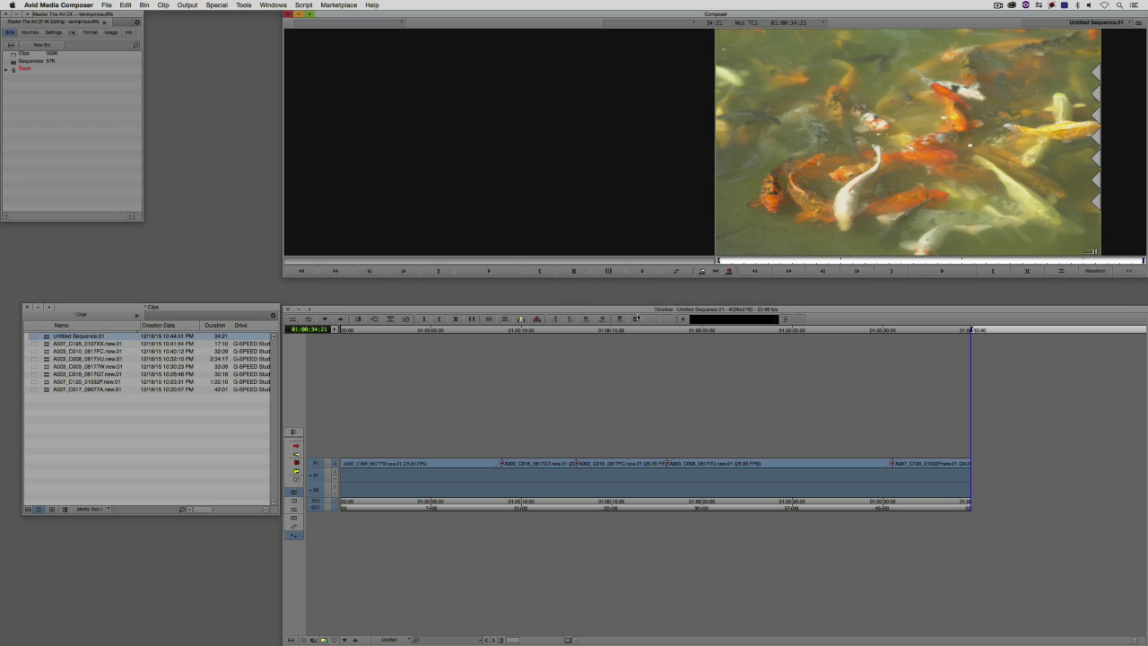
pyautogui.rightClick(776, 189)
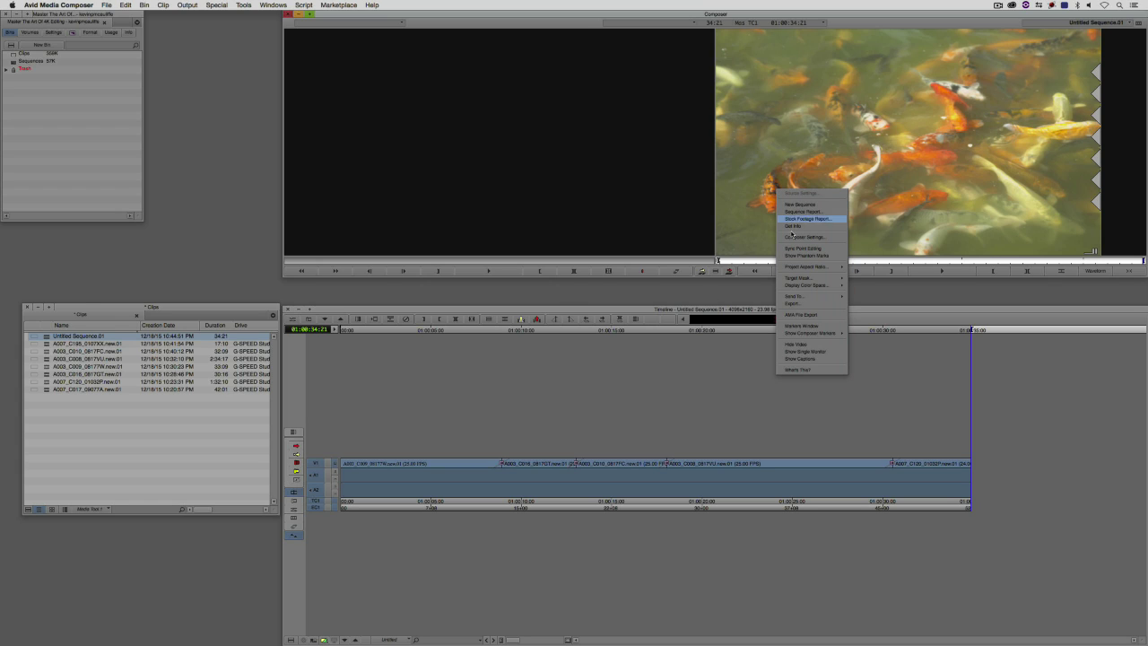
pyautogui.click(795, 303)
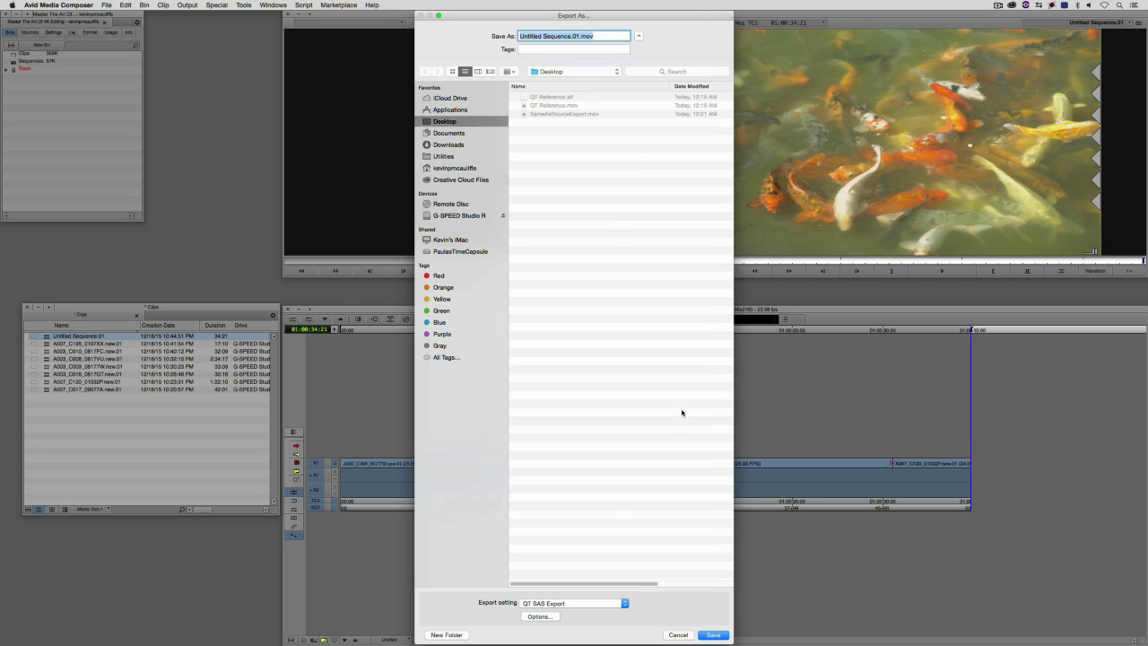
pyautogui.click(540, 617)
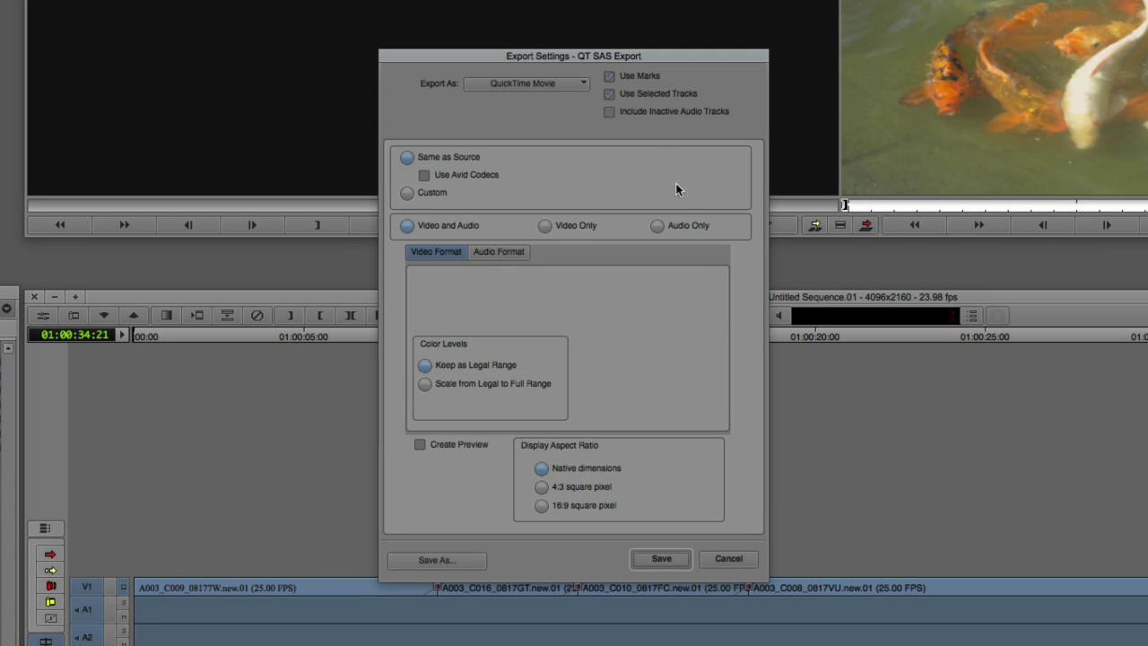
pyautogui.click(408, 192)
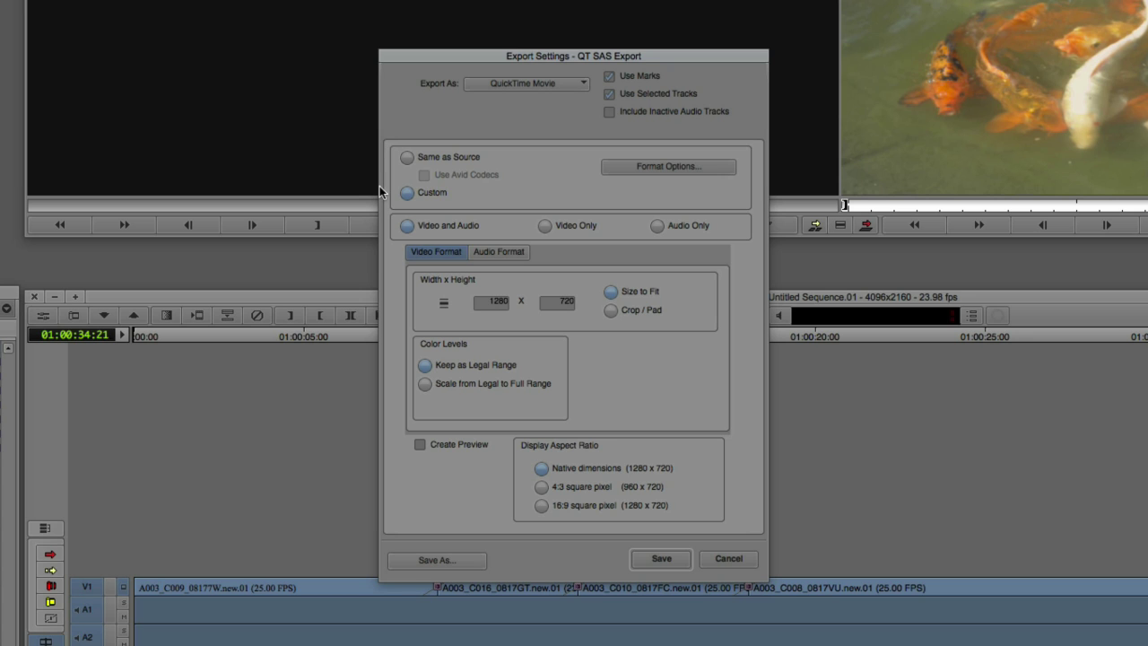
pyautogui.click(731, 559)
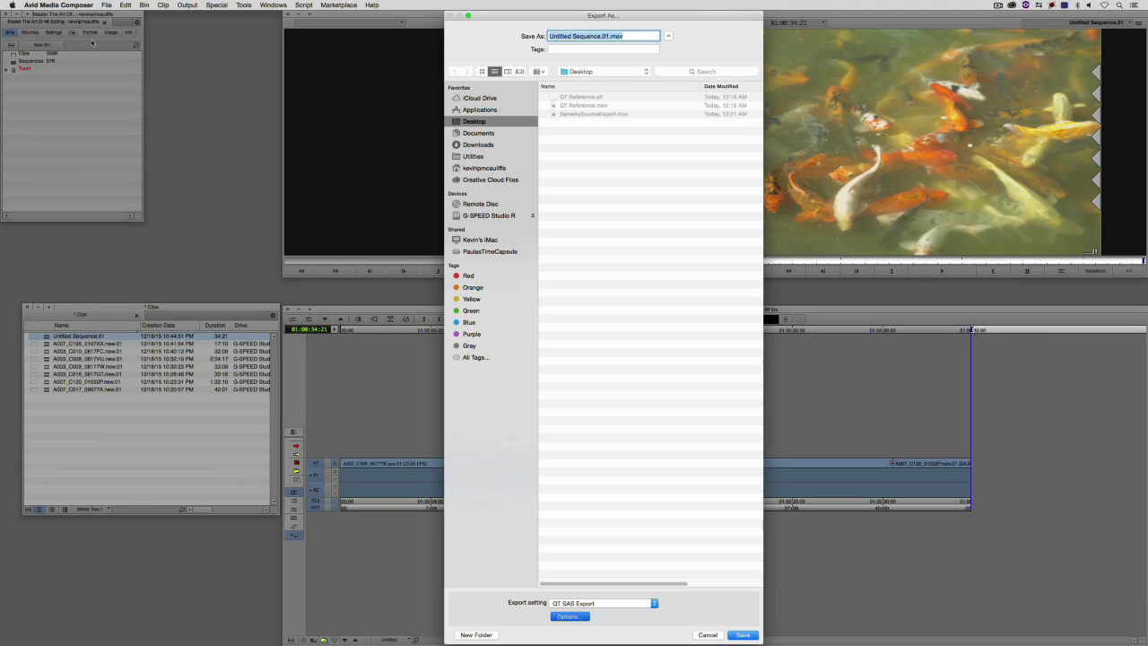
pyautogui.click(707, 635)
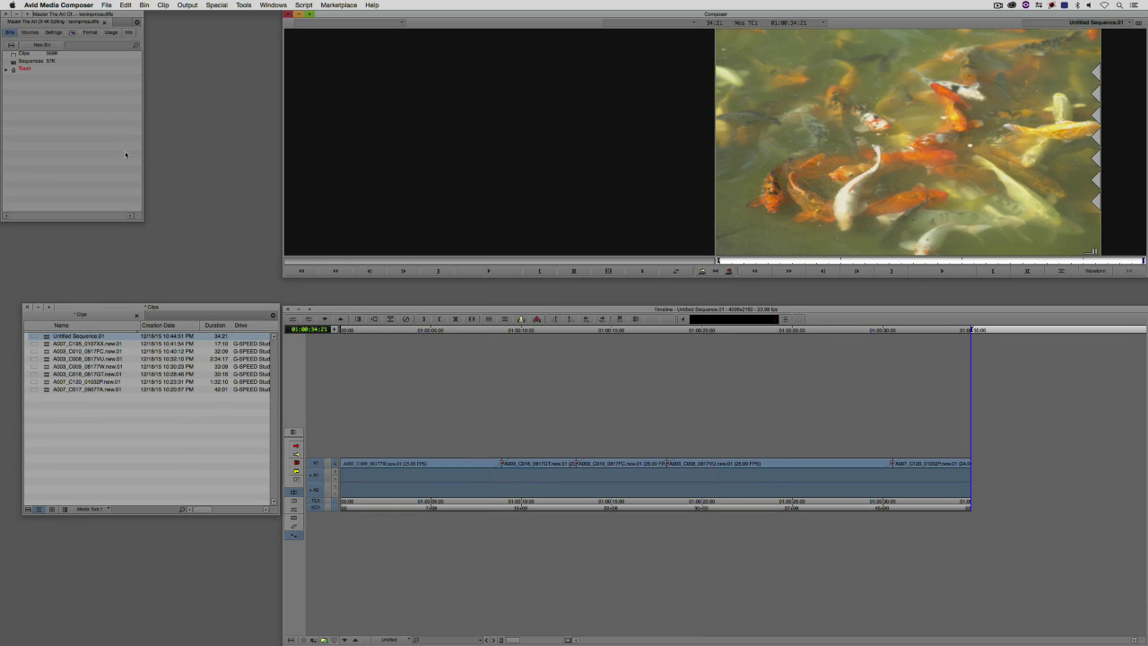
# Step: Show the project's format settings and start another QT SAS export, setting its options to Custom with a 4096x2160 frame size
pyautogui.click(91, 33)
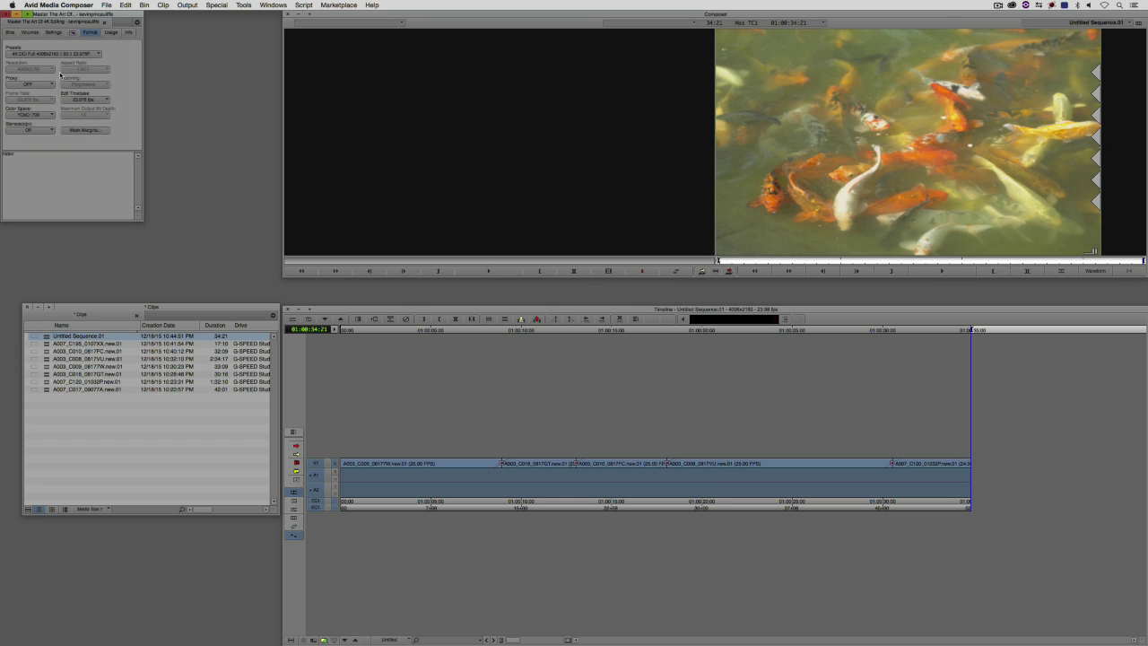
pyautogui.rightClick(859, 227)
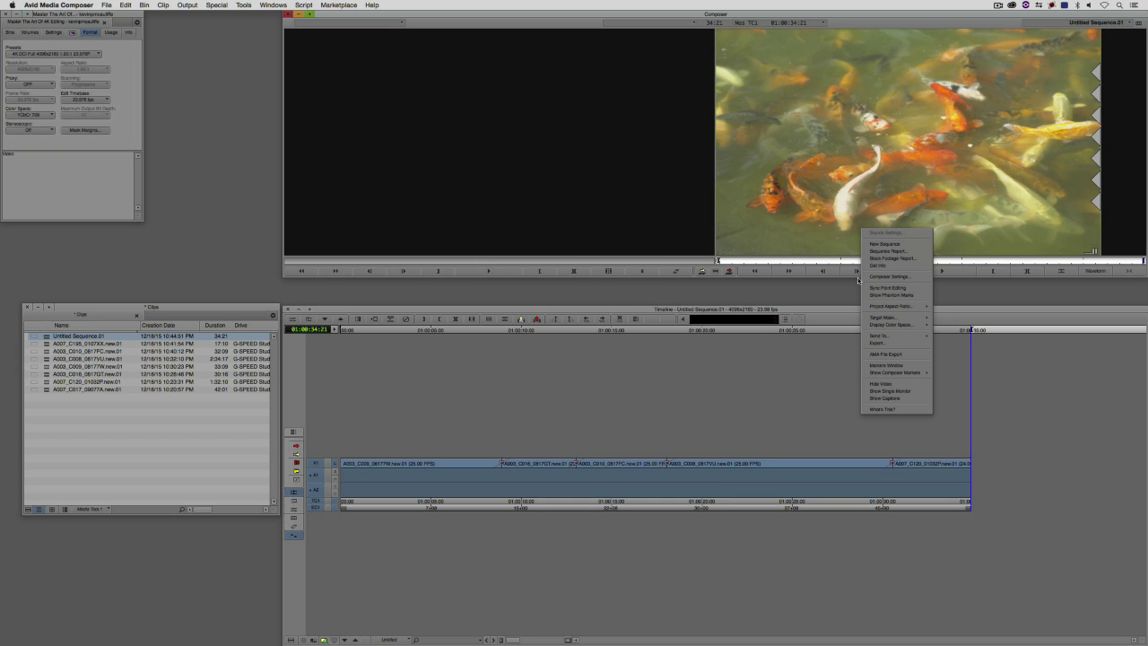
pyautogui.click(865, 341)
pyautogui.click(539, 616)
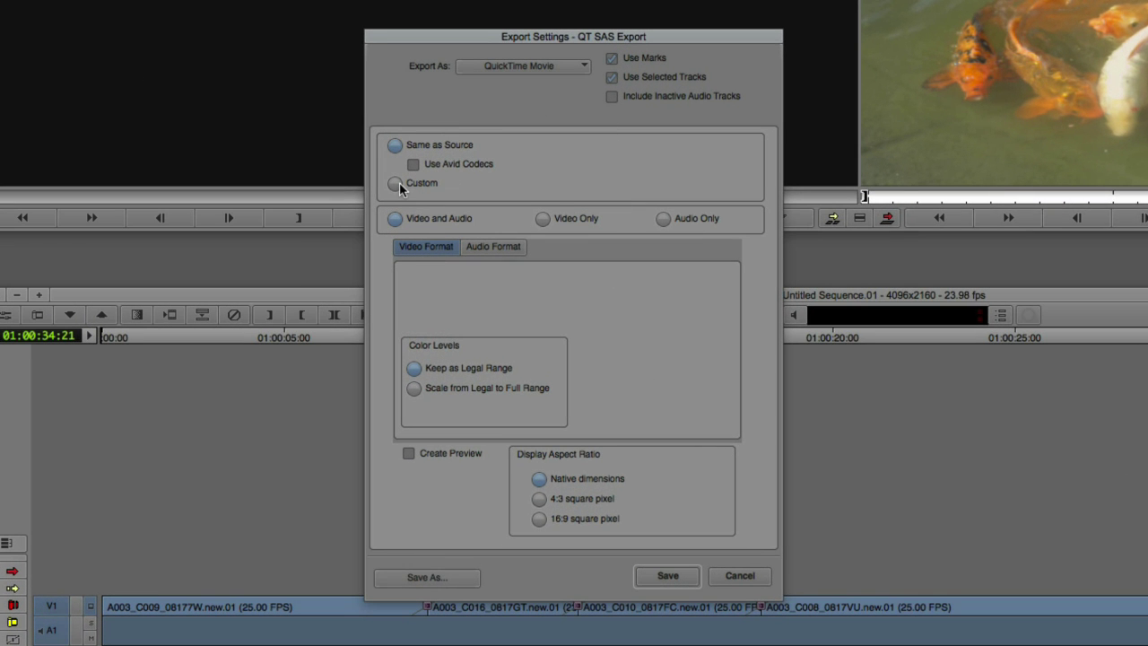
pyautogui.click(395, 183)
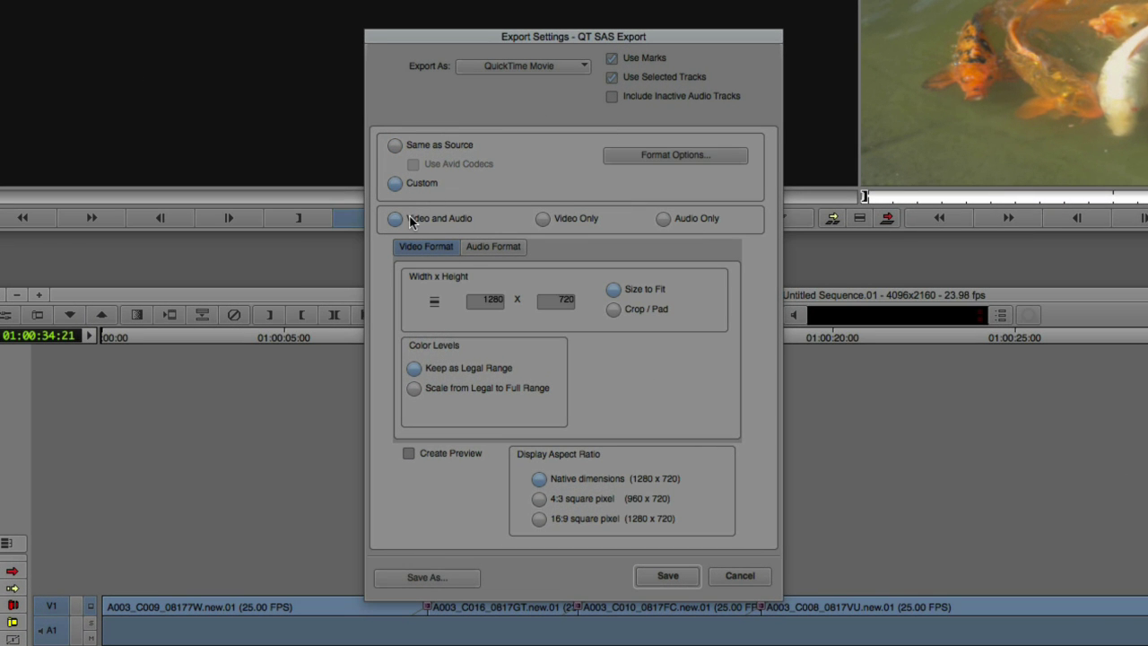
pyautogui.click(434, 302)
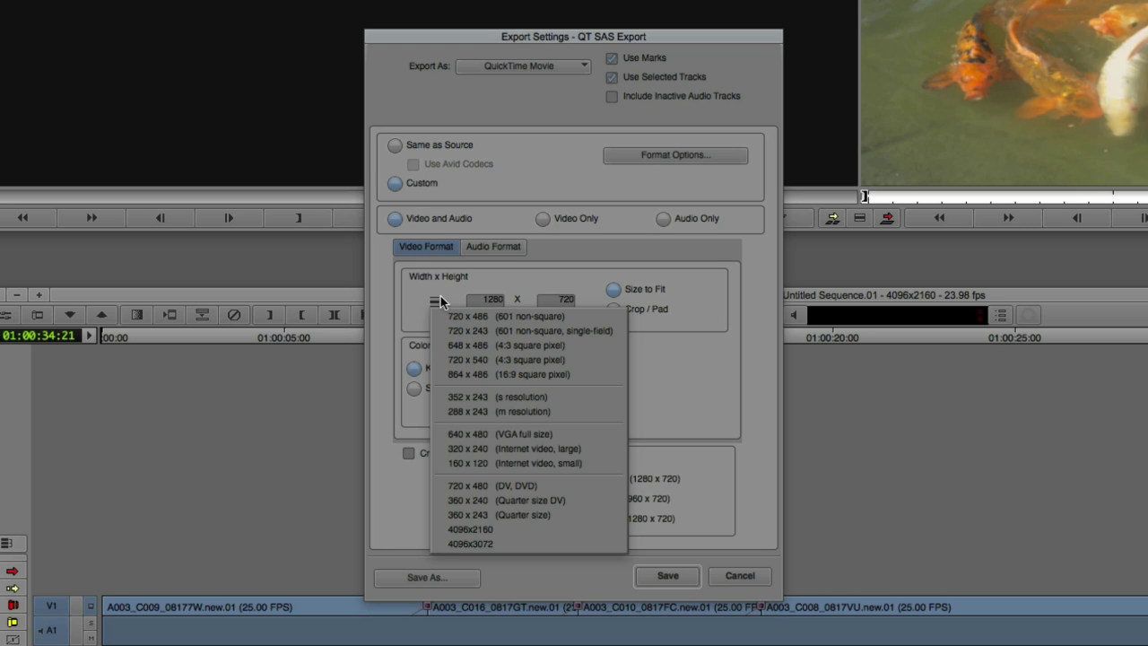
pyautogui.click(517, 529)
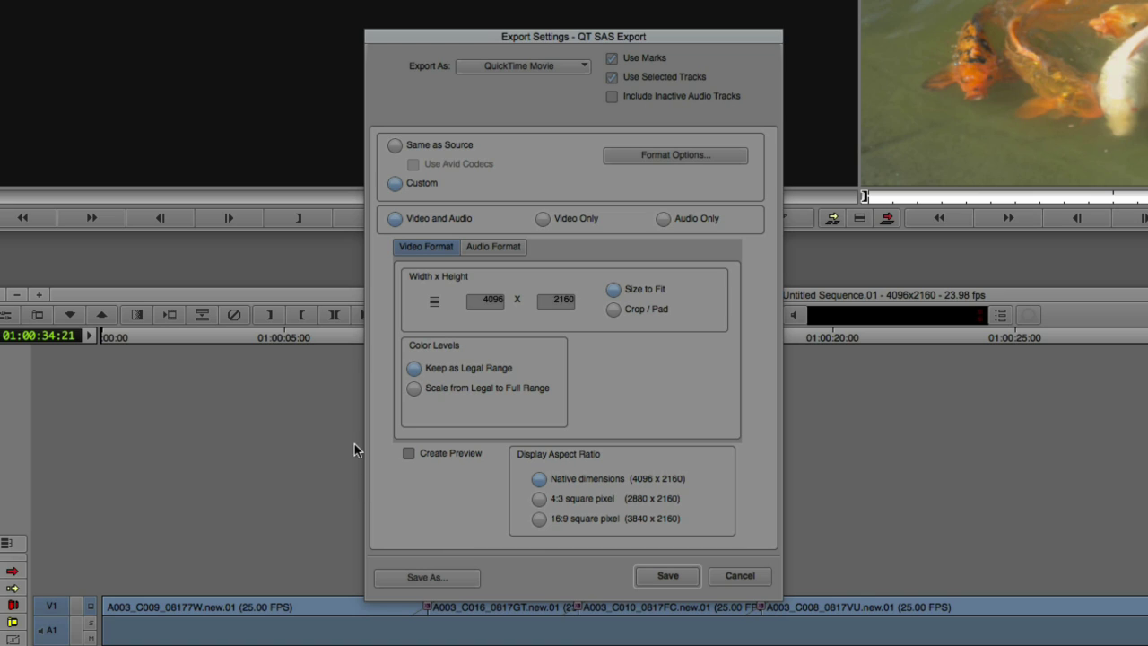
pyautogui.click(496, 251)
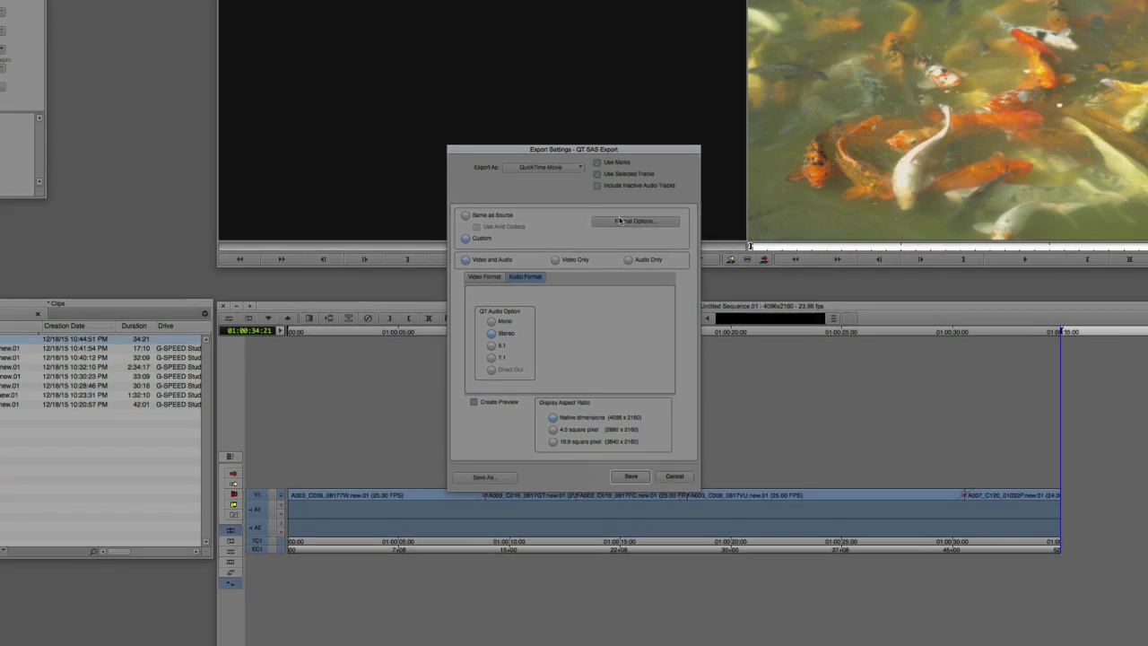
# Step: Set the movie's video compression to Avid DNxHR Codec at the DNxHR Standard Quality resolution
pyautogui.click(646, 156)
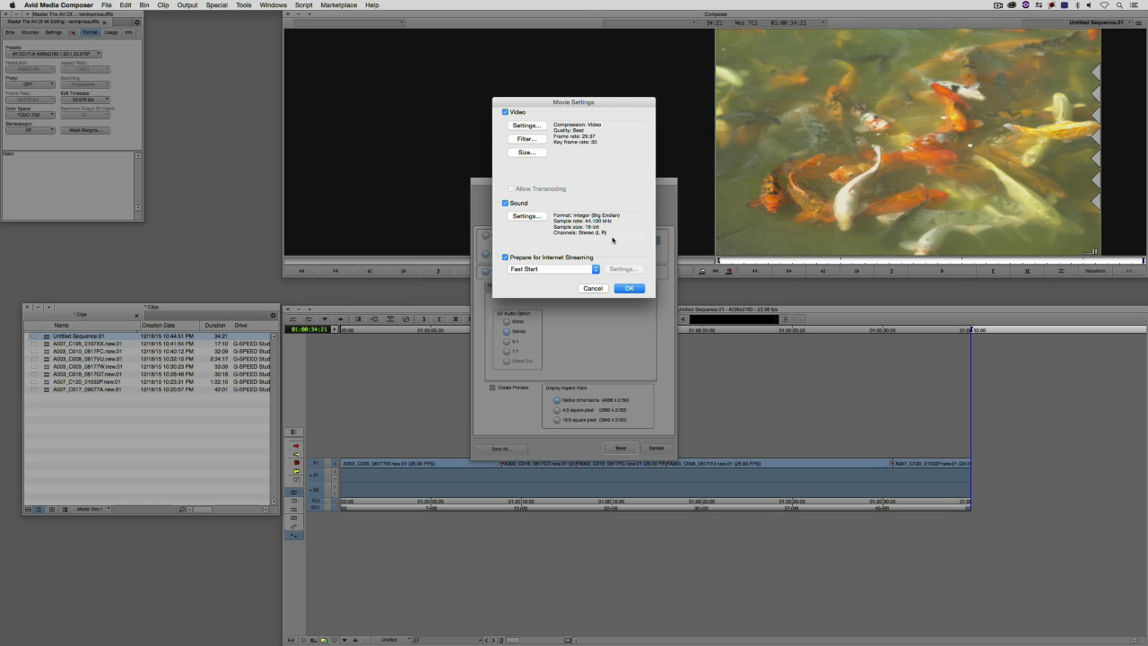
pyautogui.click(528, 126)
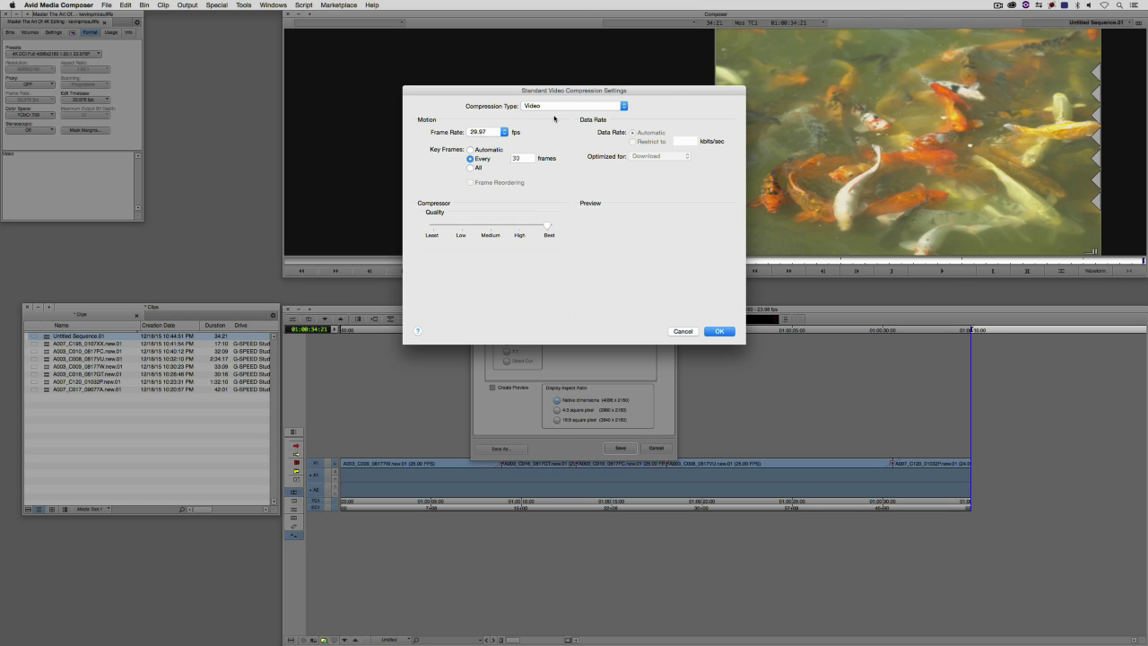
pyautogui.click(556, 106)
pyautogui.scroll(10, 556, 106)
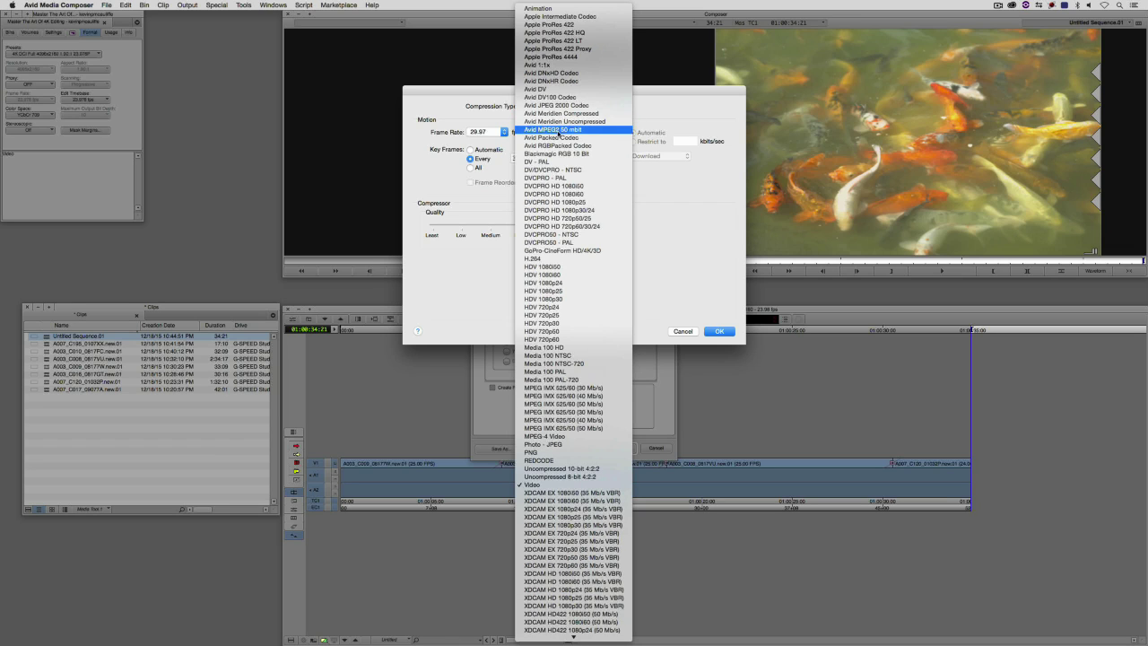
pyautogui.click(593, 80)
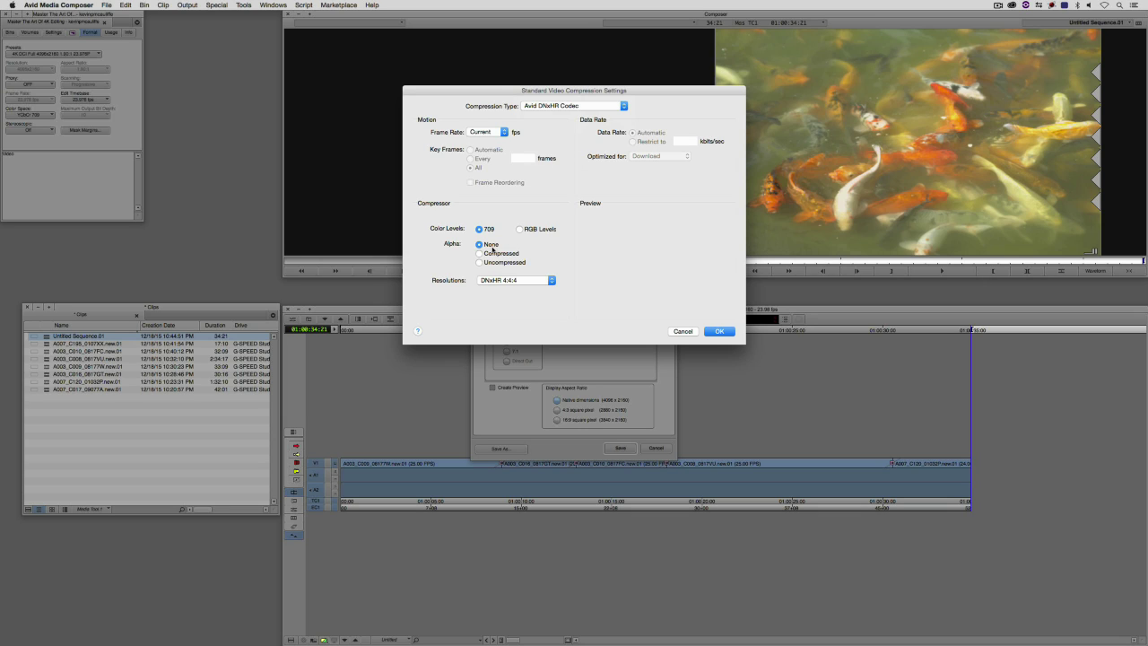
pyautogui.click(554, 280)
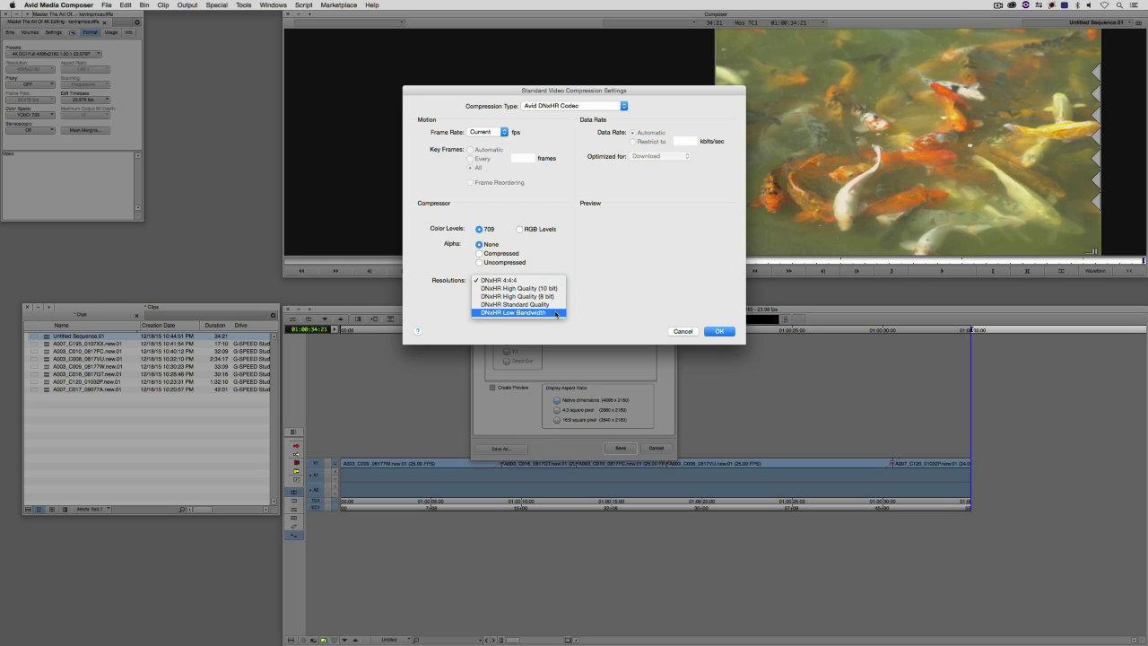
pyautogui.click(552, 305)
pyautogui.click(718, 331)
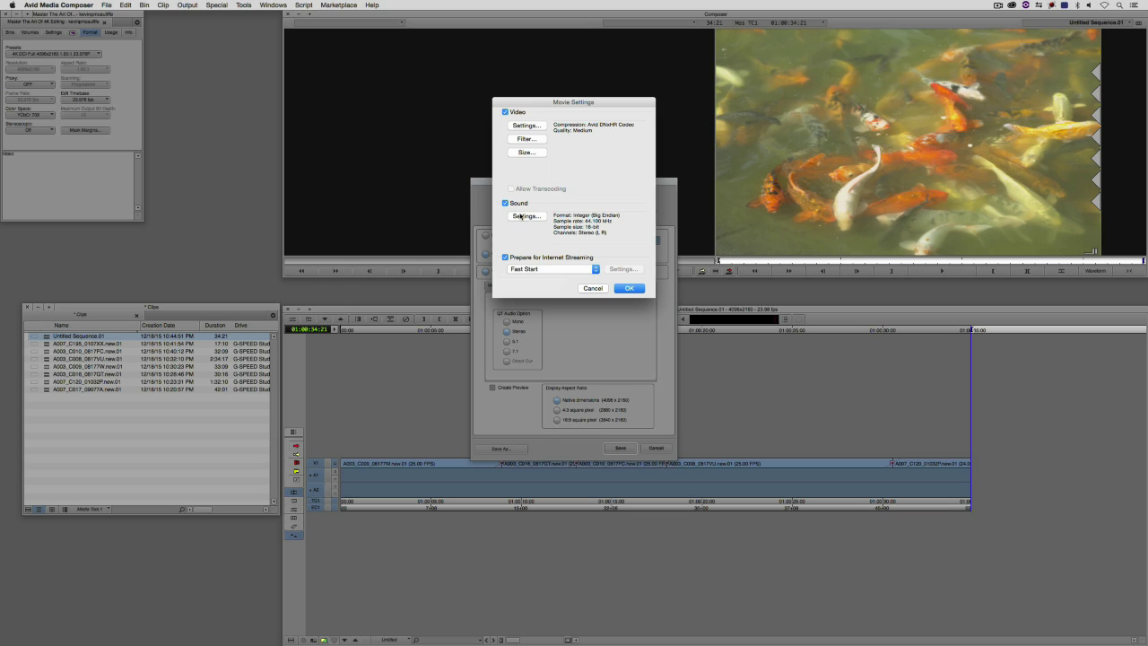
pyautogui.click(628, 289)
# Step: Save the export options as a new setting named Non-SAS 4K Export, and export the sequence to the Desktop as Non-SAS Export
pyautogui.click(500, 449)
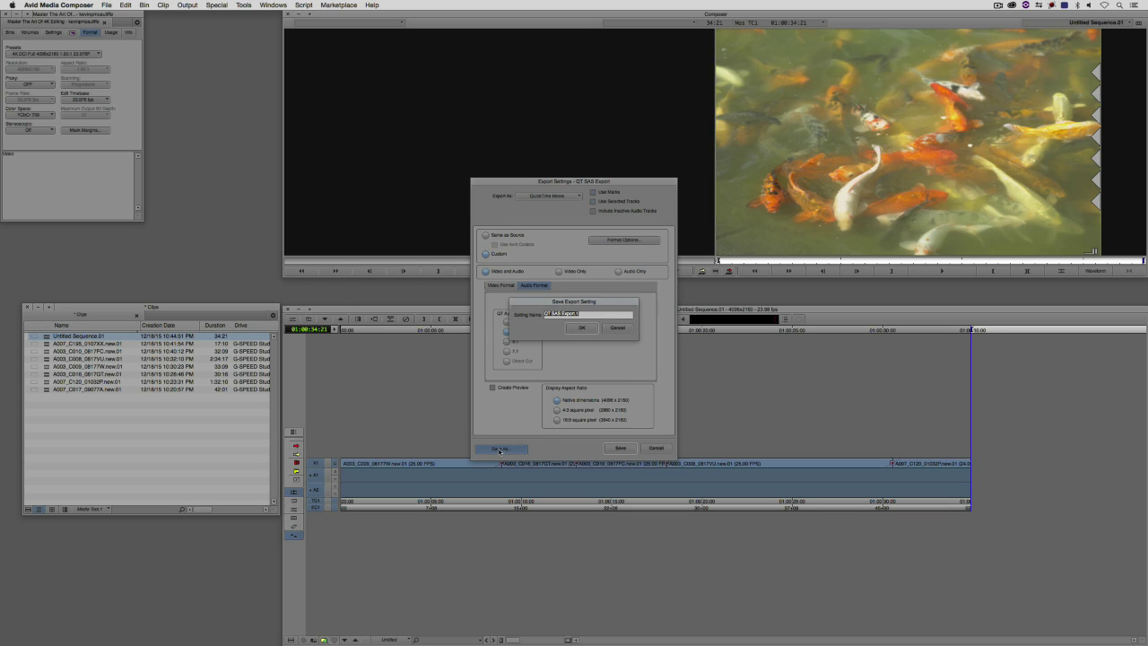
pyautogui.write('4K')
pyautogui.press('Return')
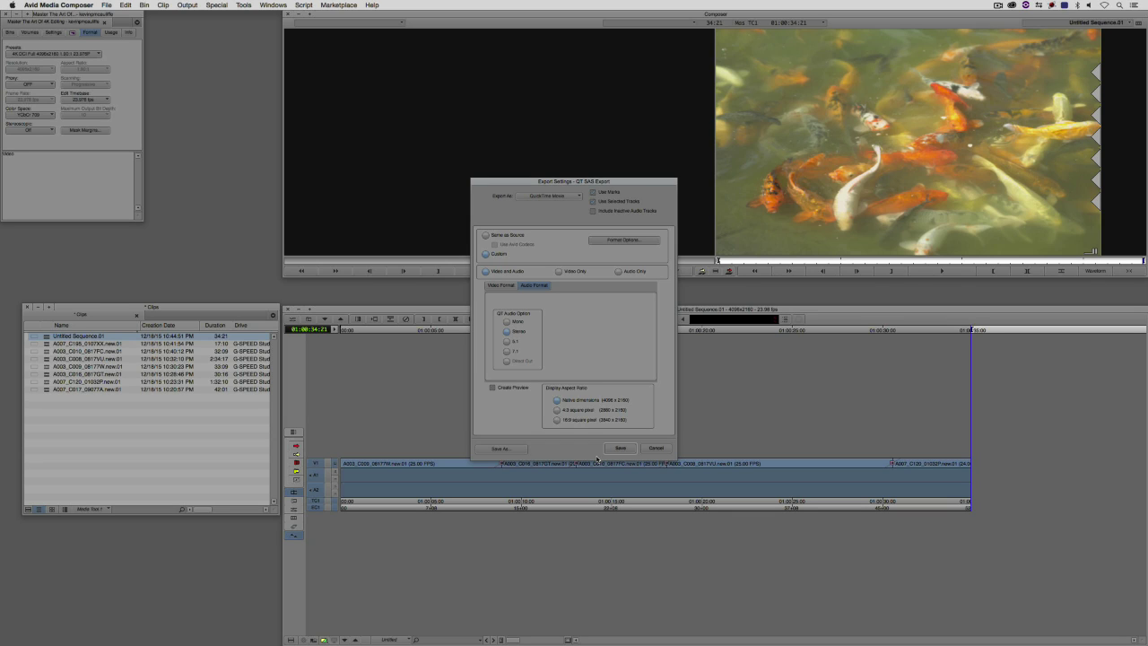
pyautogui.click(620, 447)
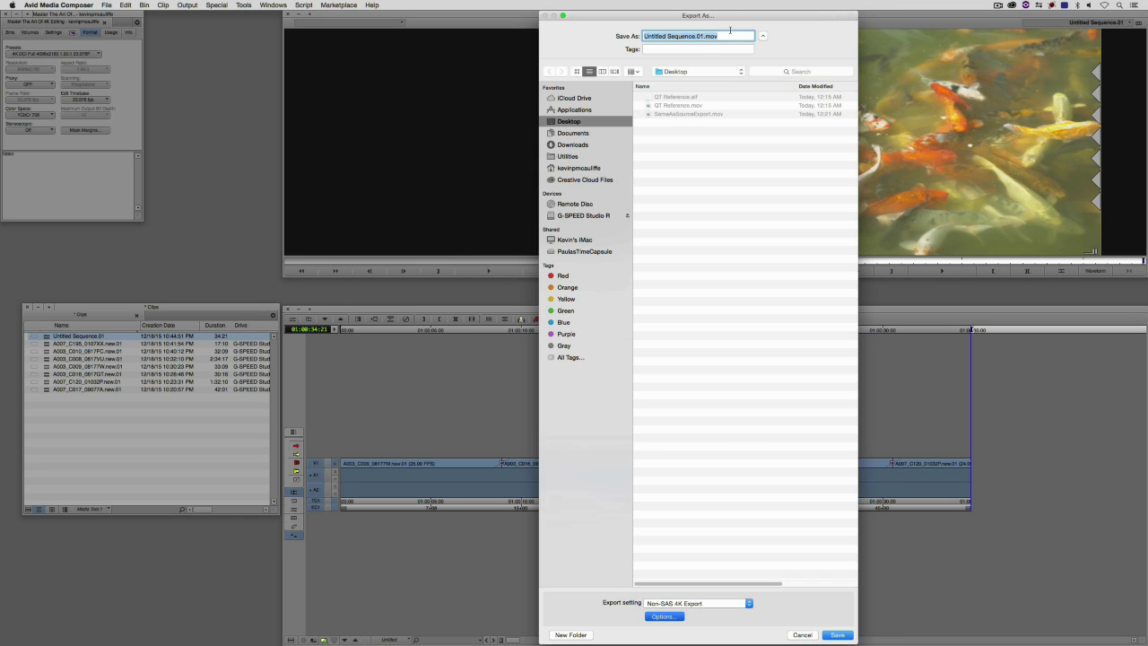
pyautogui.write('Non-SAS Export')
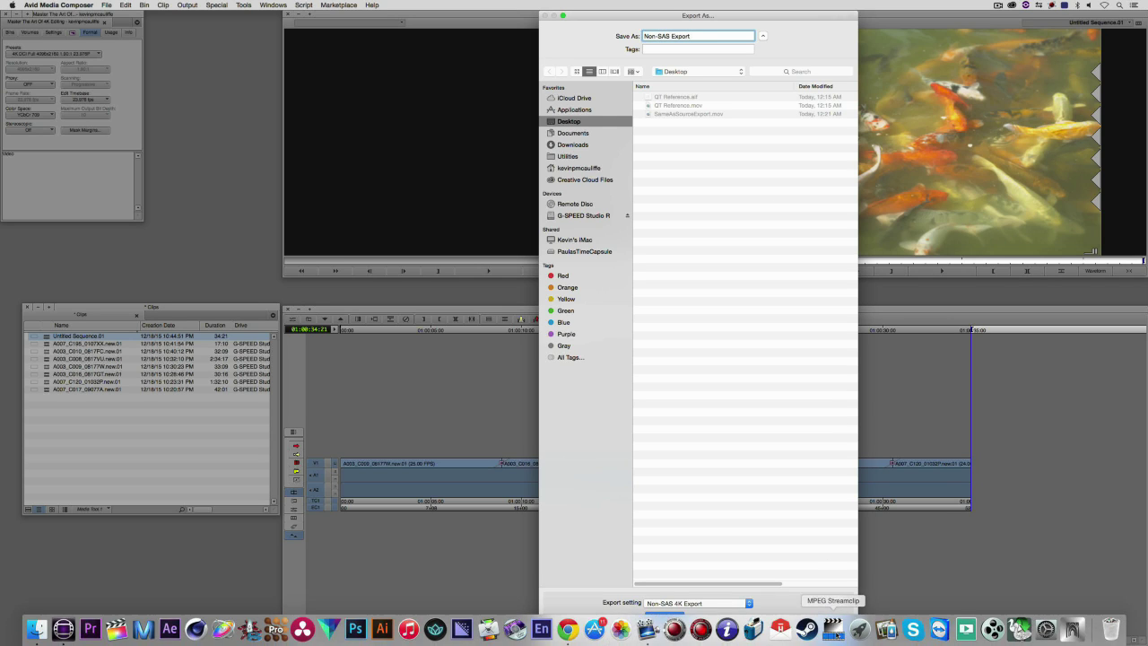
pyautogui.click(837, 634)
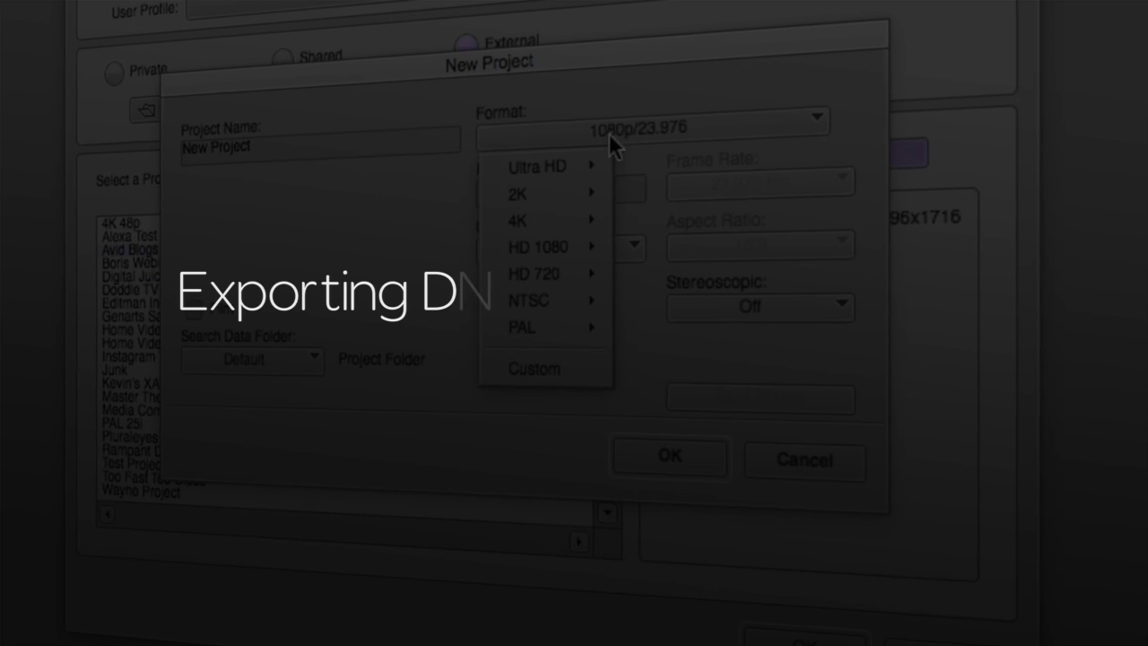
# Step: In Finder, open the file information for QT Reference.mov and QT Reference.aif on the Desktop
pyautogui.moveTo(558, 219)
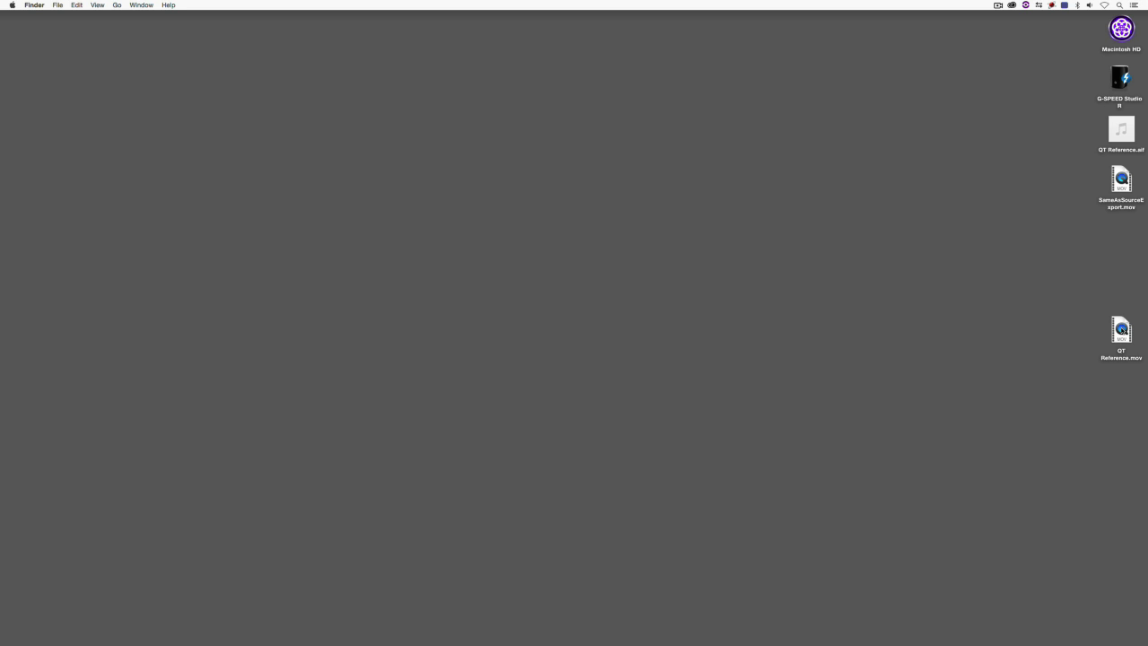
pyautogui.rightClick(1120, 329)
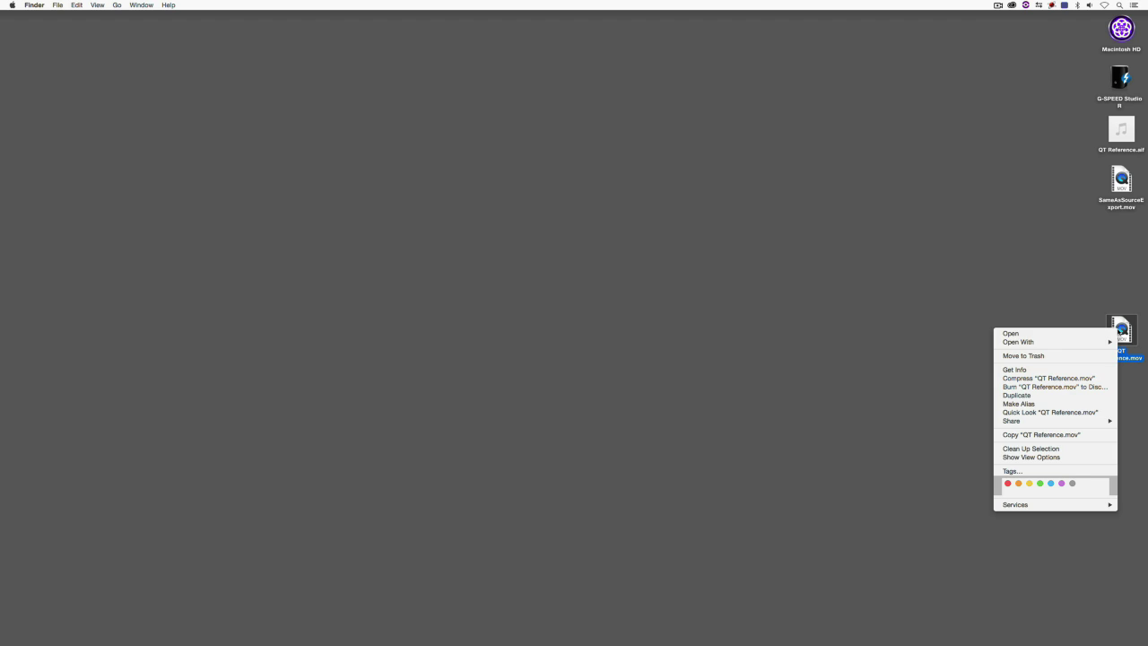
pyautogui.click(1055, 372)
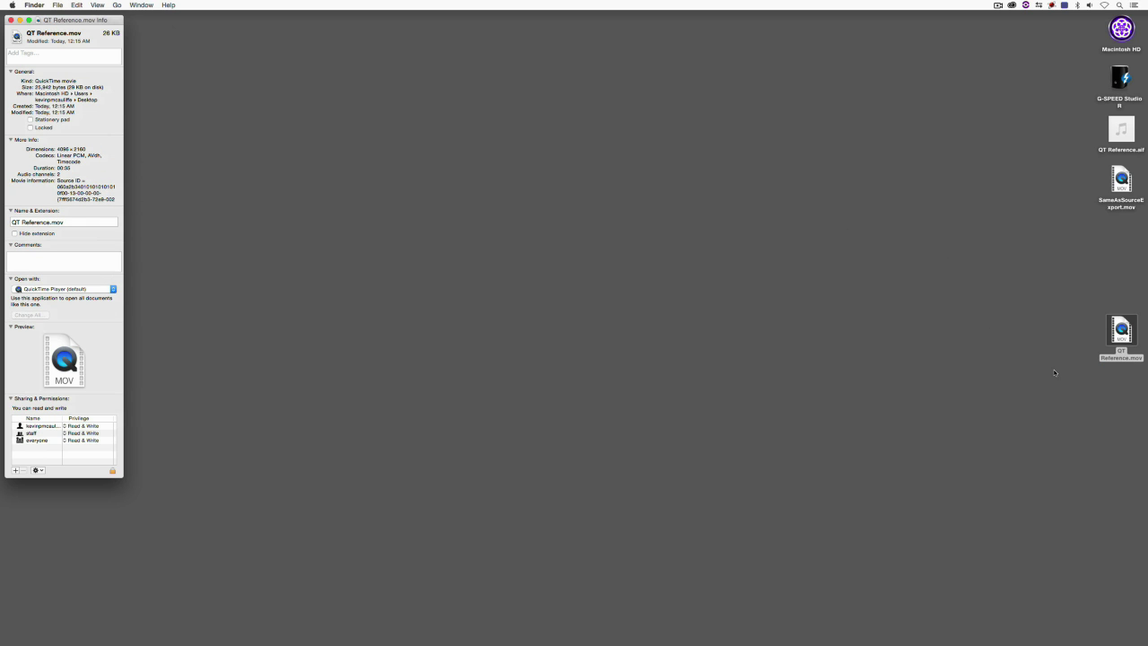
pyautogui.rightClick(1131, 121)
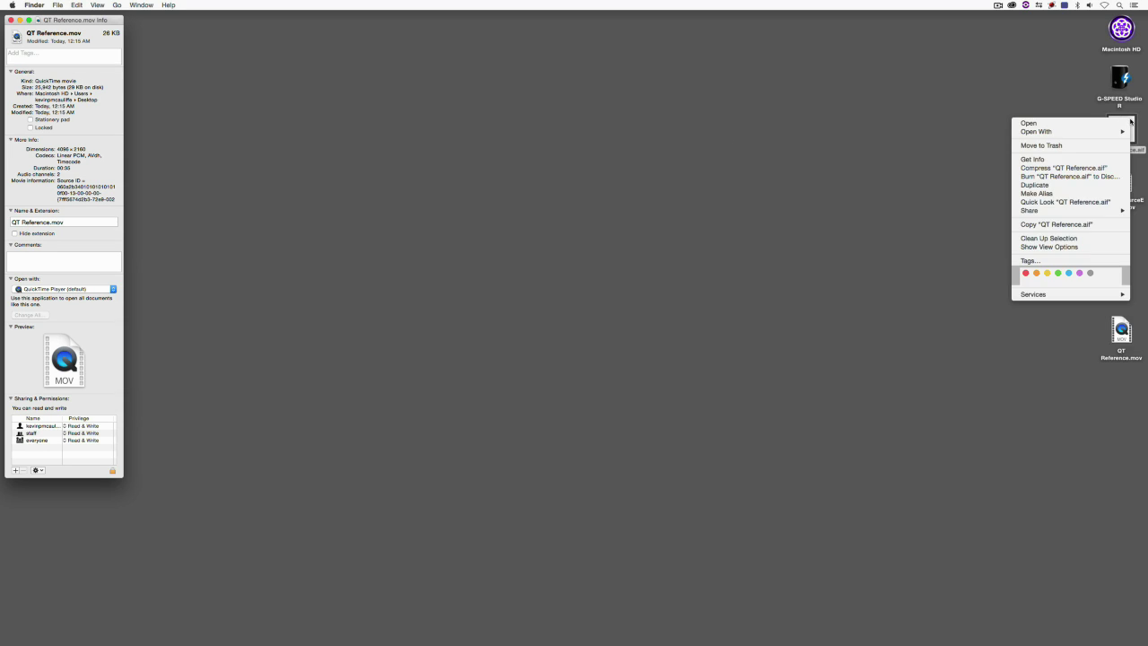
pyautogui.click(1081, 161)
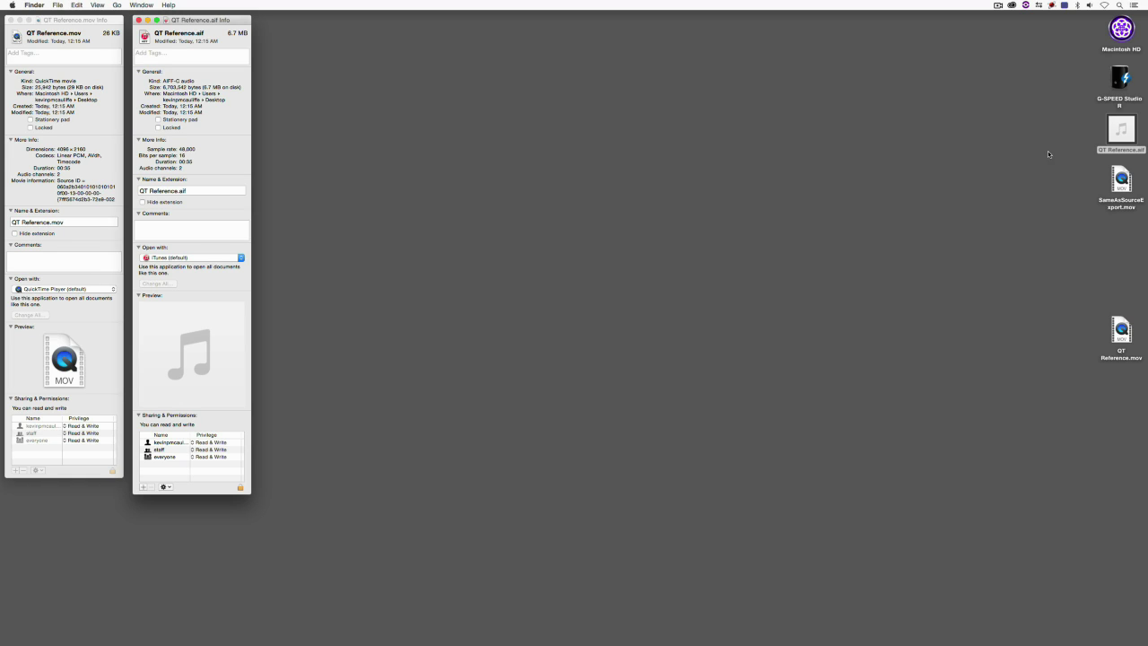
# Step: Close the two QT Reference information windows and view the file information for SameAsSourceExport.mov on the Desktop
pyautogui.moveTo(213, 26); pyautogui.dragTo(230, 28)
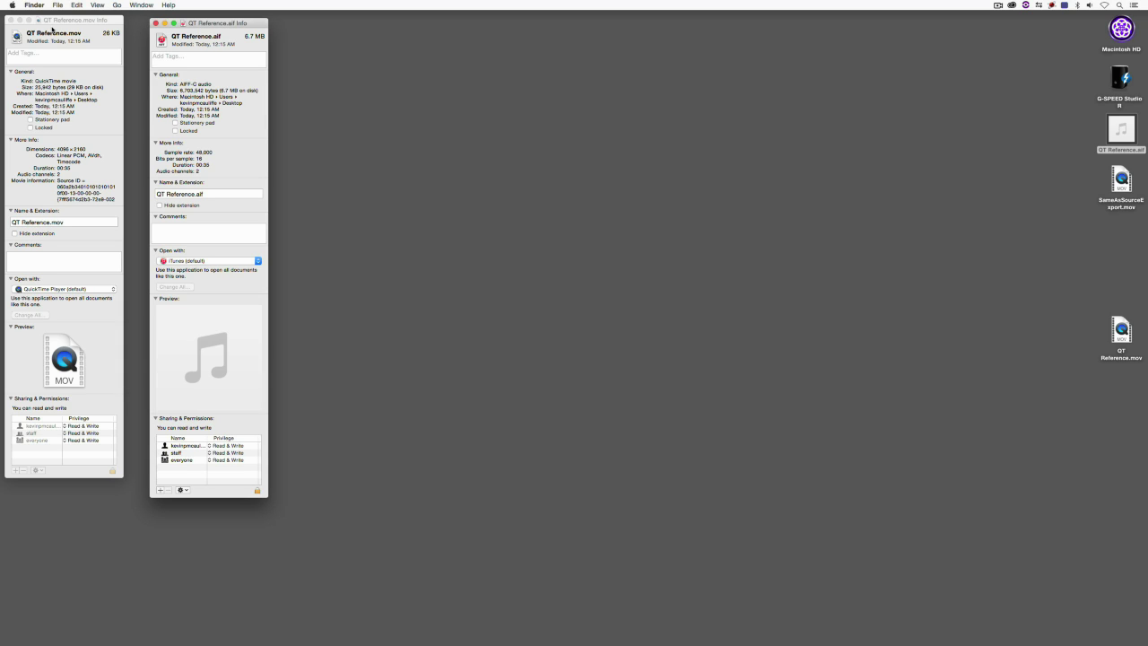
pyautogui.click(9, 19)
pyautogui.click(155, 22)
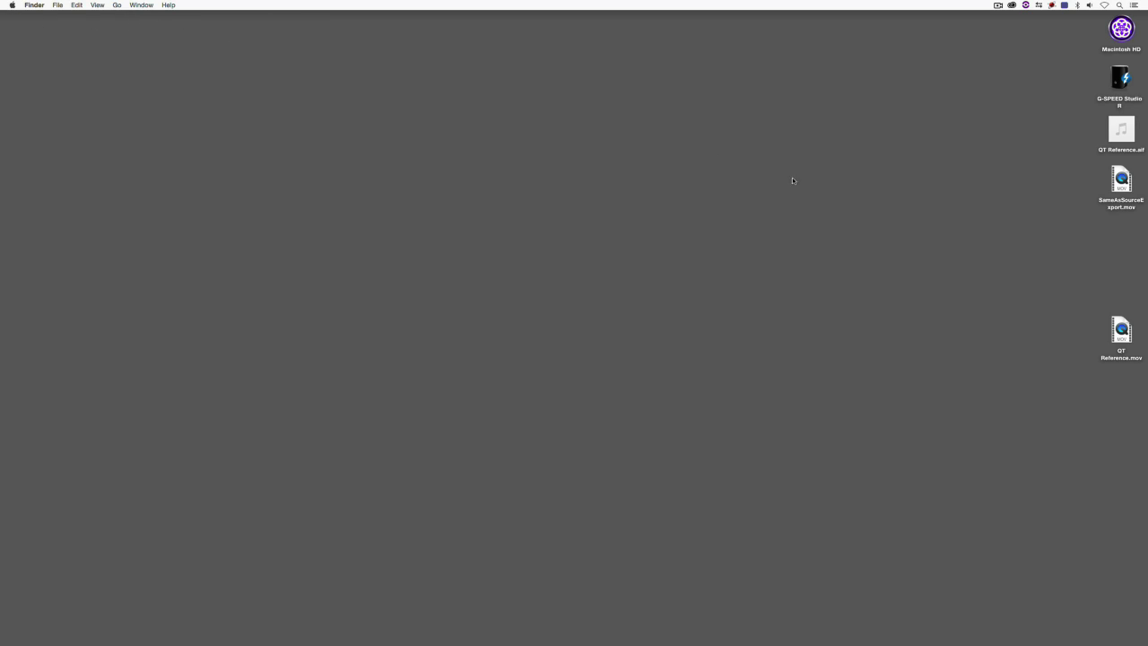
pyautogui.rightClick(1114, 186)
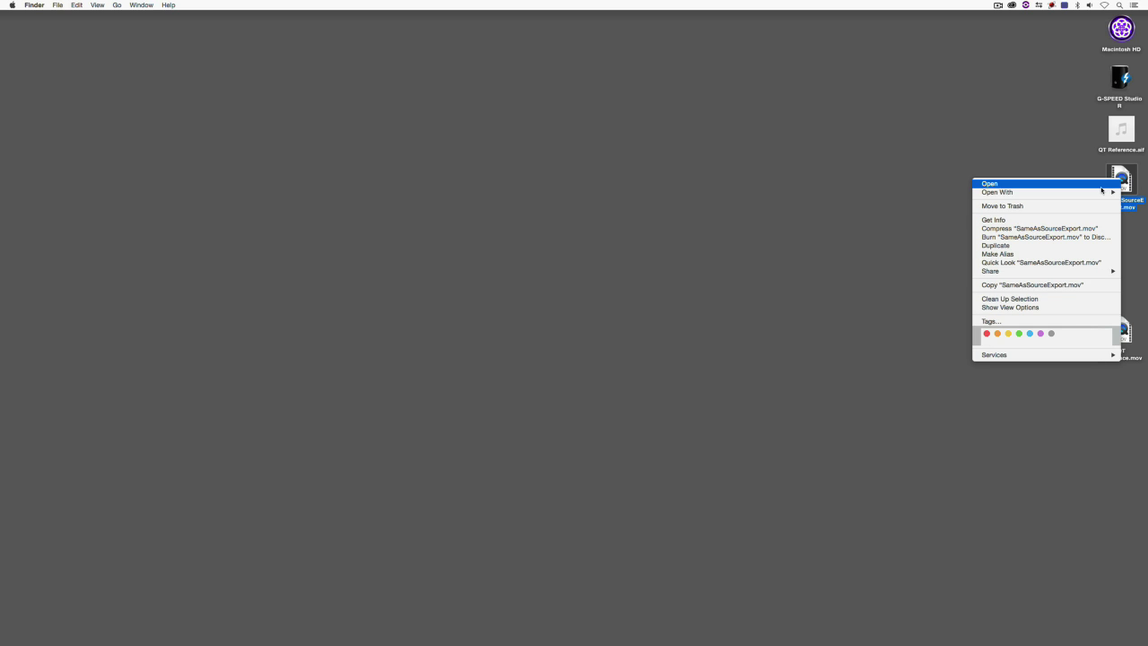
pyautogui.moveTo(1098, 193)
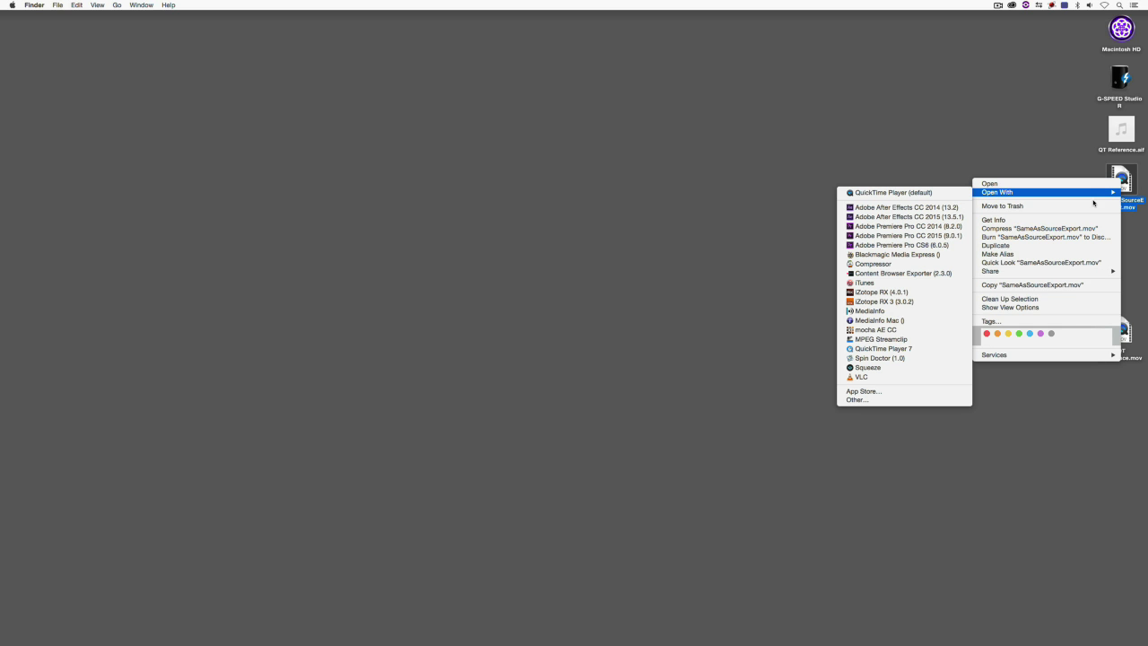
pyautogui.click(1083, 220)
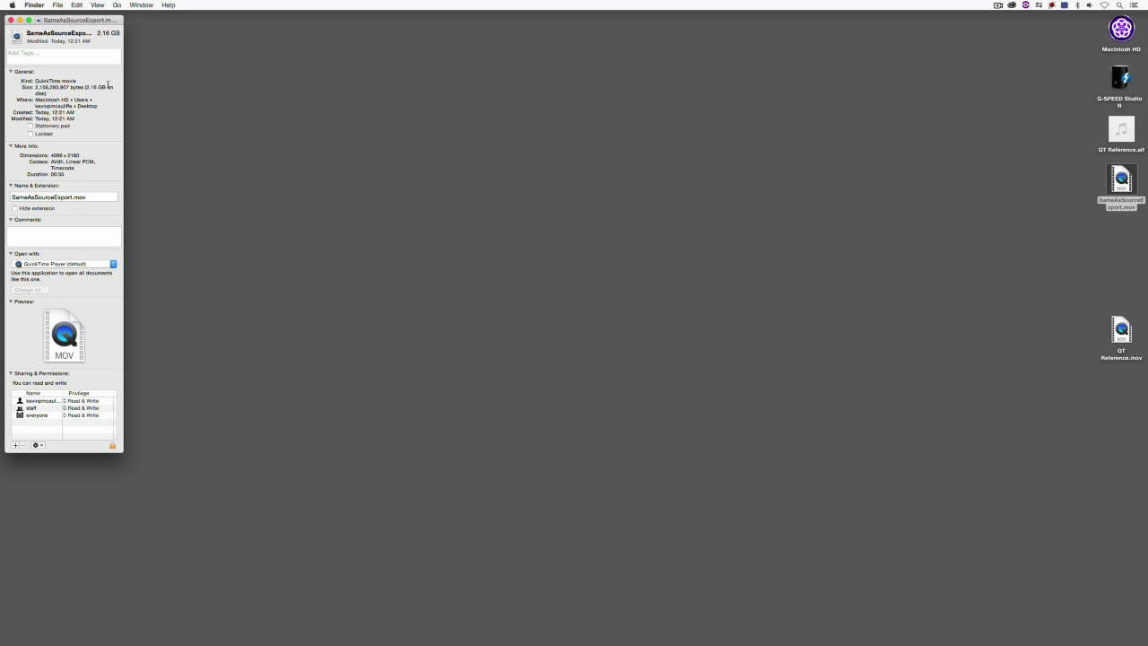
pyautogui.click(9, 19)
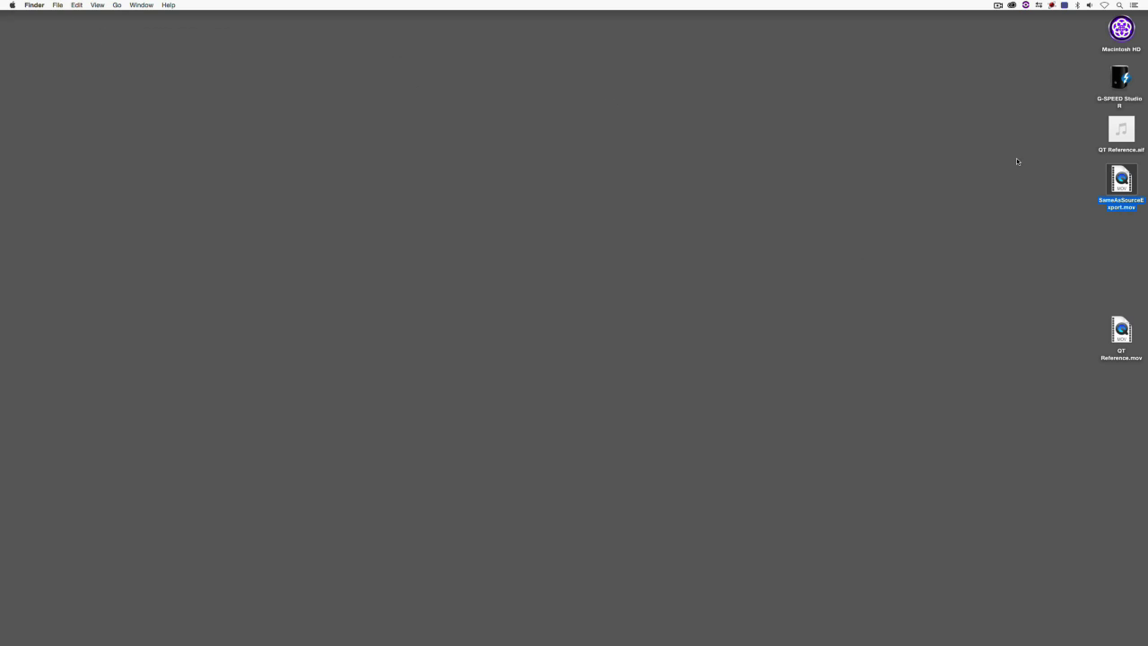
# Step: Open SameAsSourceExport.mov in QuickTime Player 7, fit it to the screen to check its playback, and quit the player
pyautogui.press('space')
pyautogui.press('space')
pyautogui.rightClick(1121, 178)
pyautogui.moveTo(1113, 190)
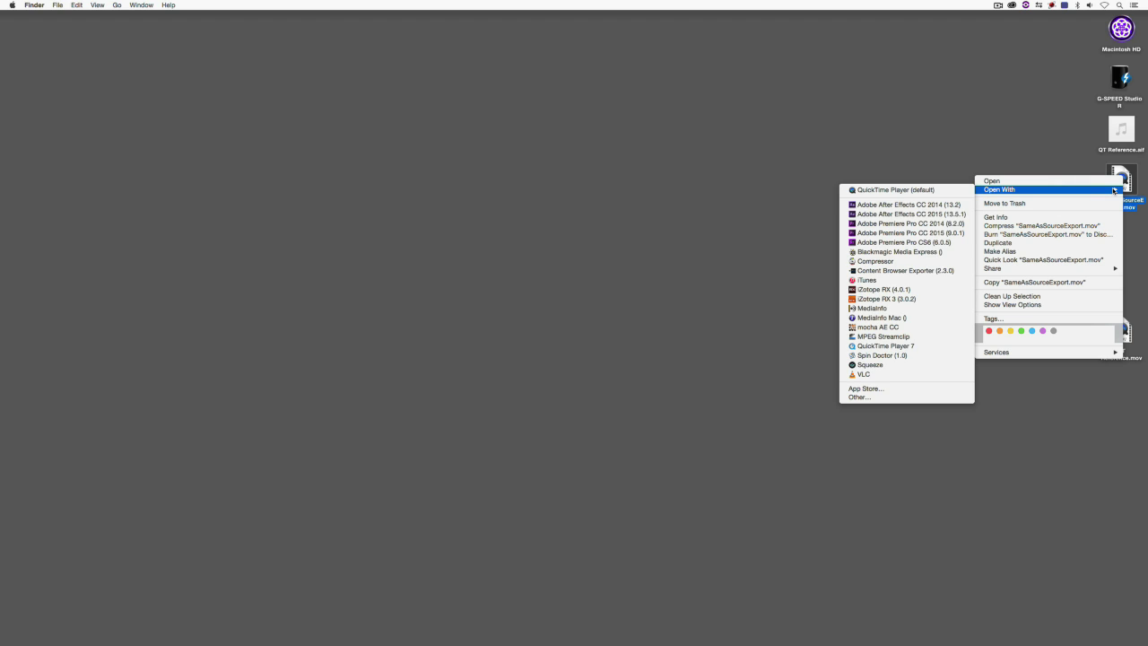
pyautogui.click(910, 347)
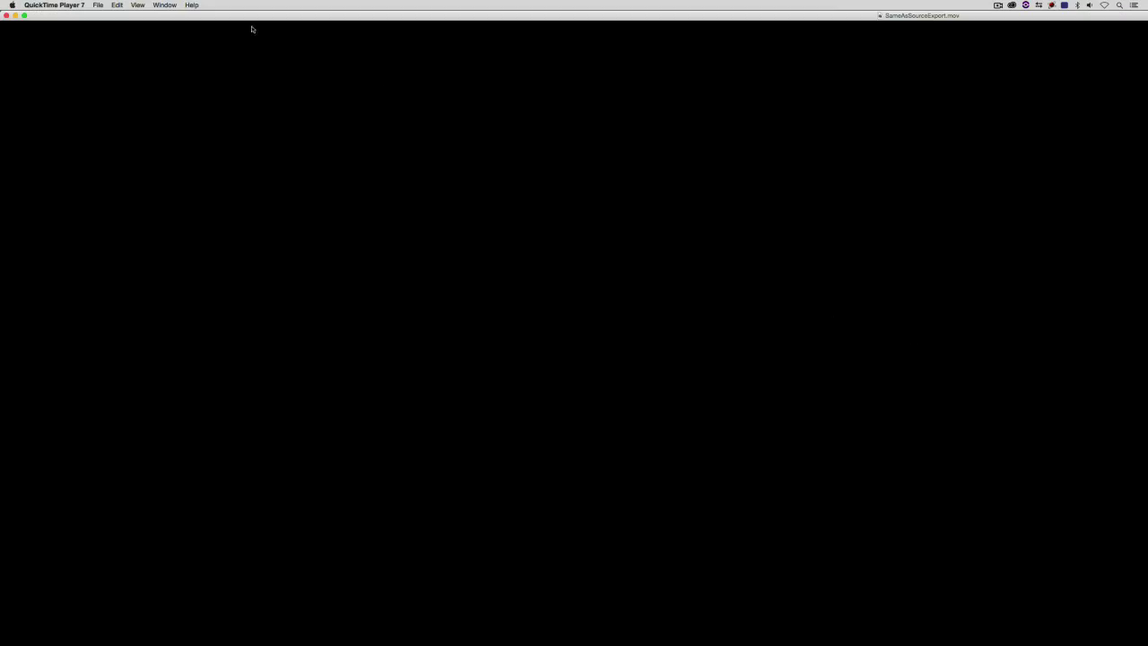
pyautogui.click(137, 6)
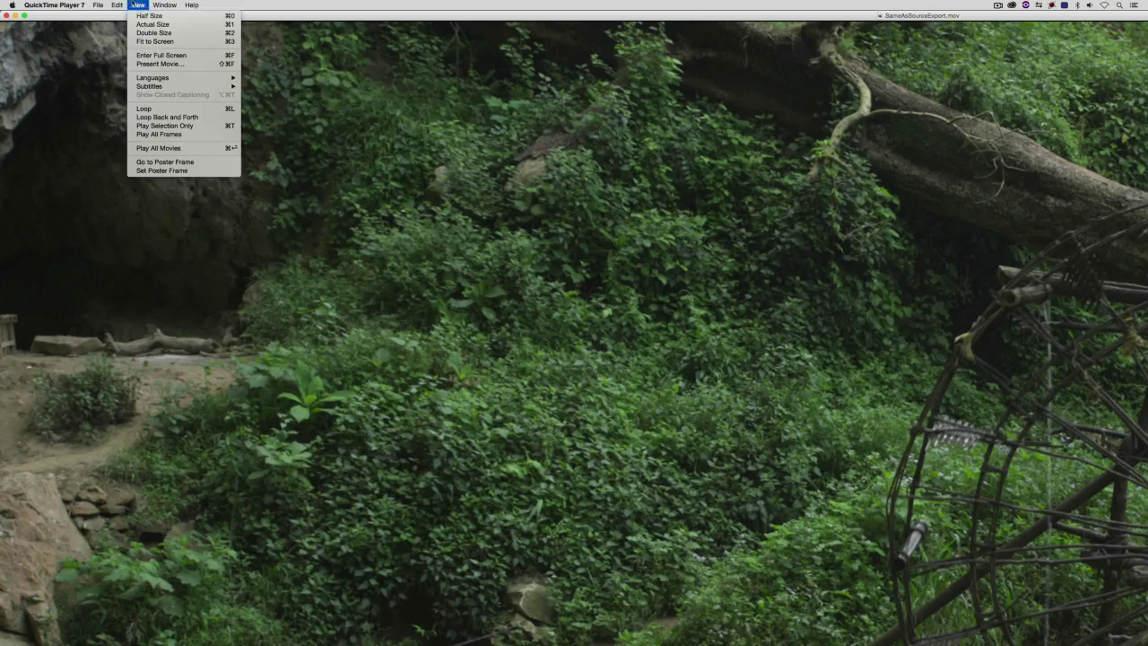
pyautogui.click(155, 41)
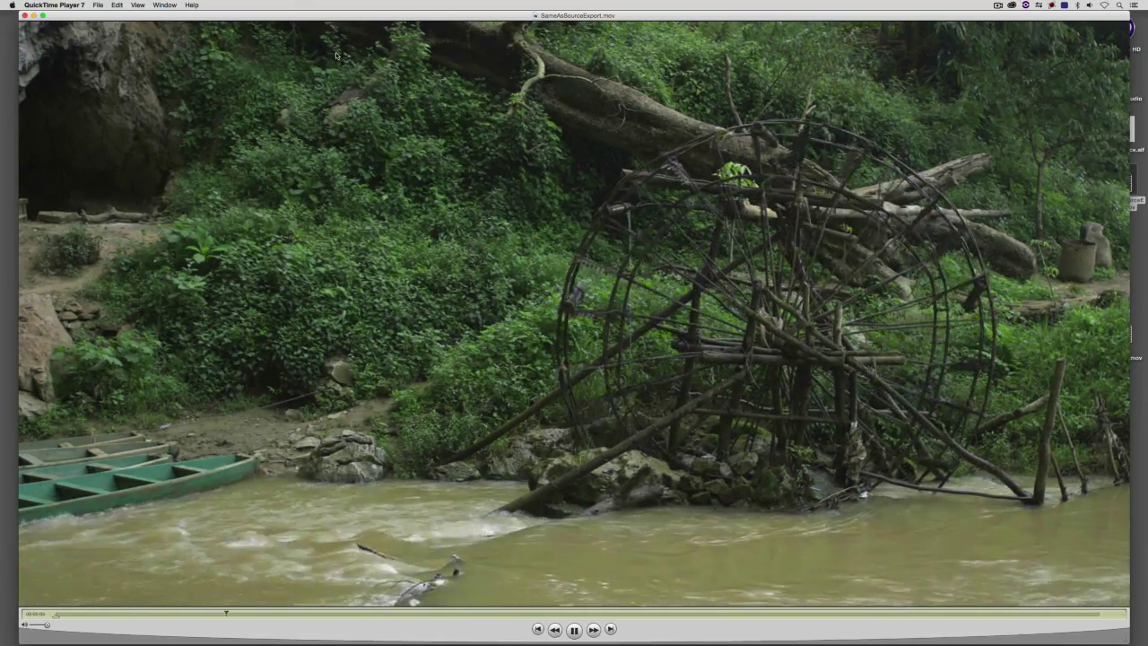
pyautogui.press('space')
pyautogui.press('super+q')
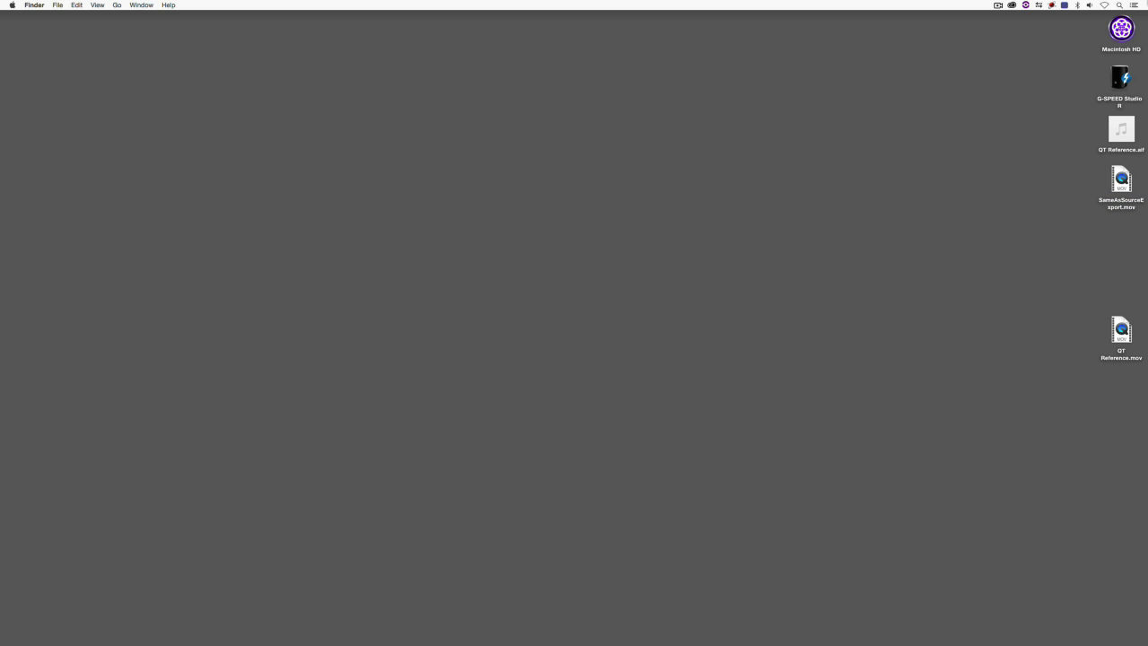
# Step: Switch to After Effects and import QT Reference.mov and SameAsSourceExport.mov from the Desktop as footage
pyautogui.press('super+Tab')
pyautogui.press('super+Tab')
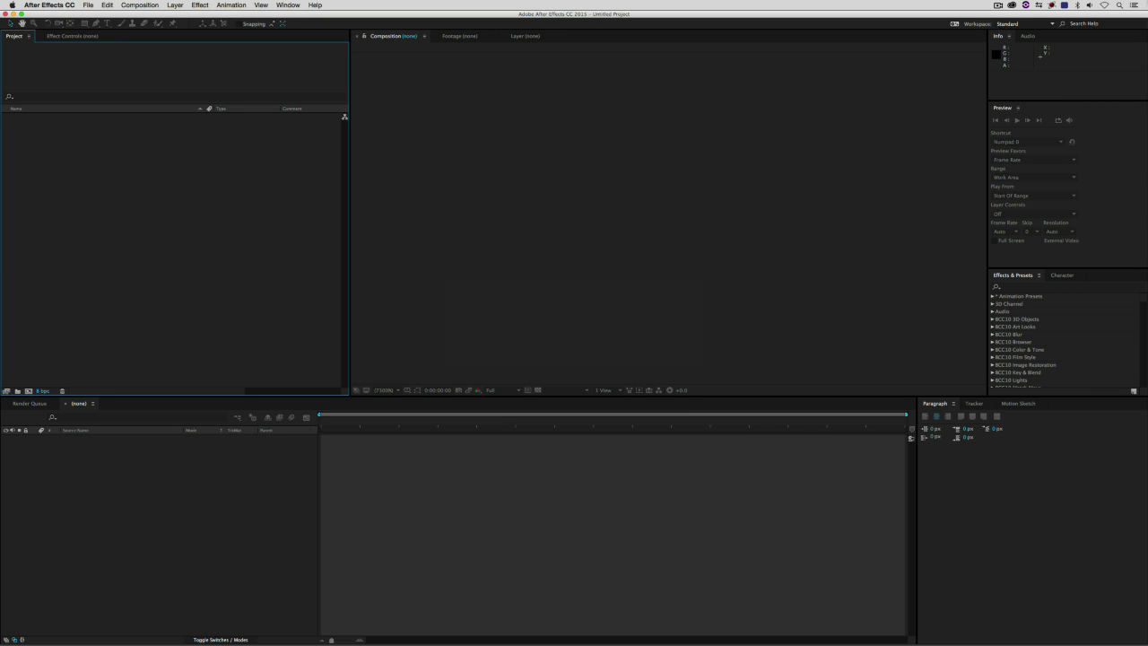
pyautogui.rightClick(215, 191)
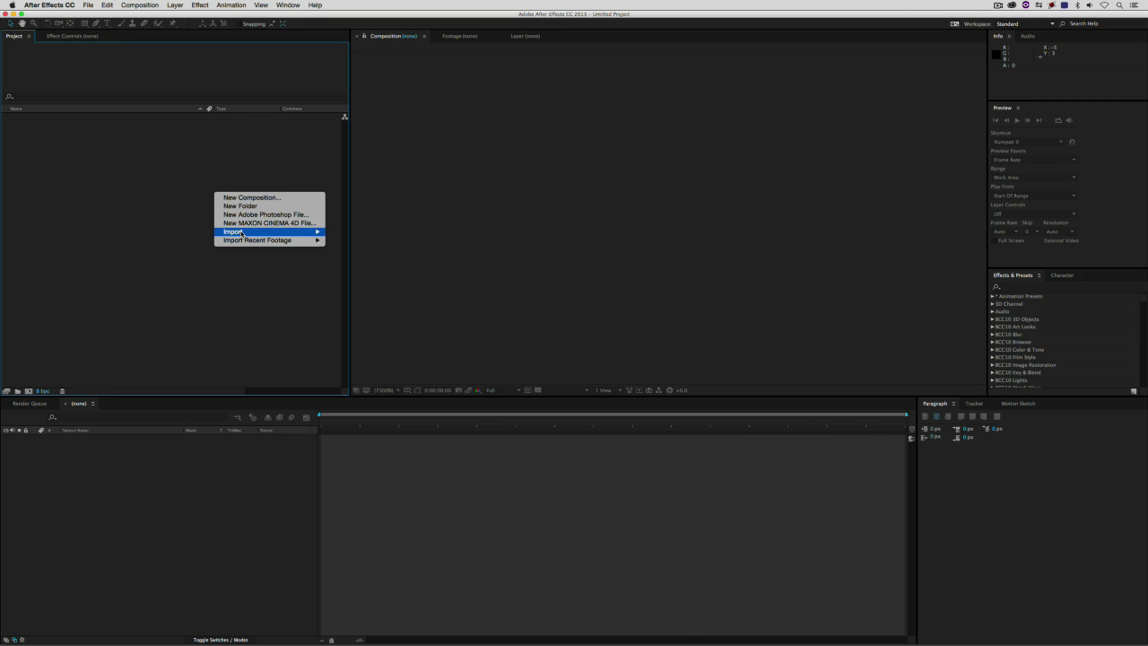
pyautogui.moveTo(269, 231)
pyautogui.click(381, 233)
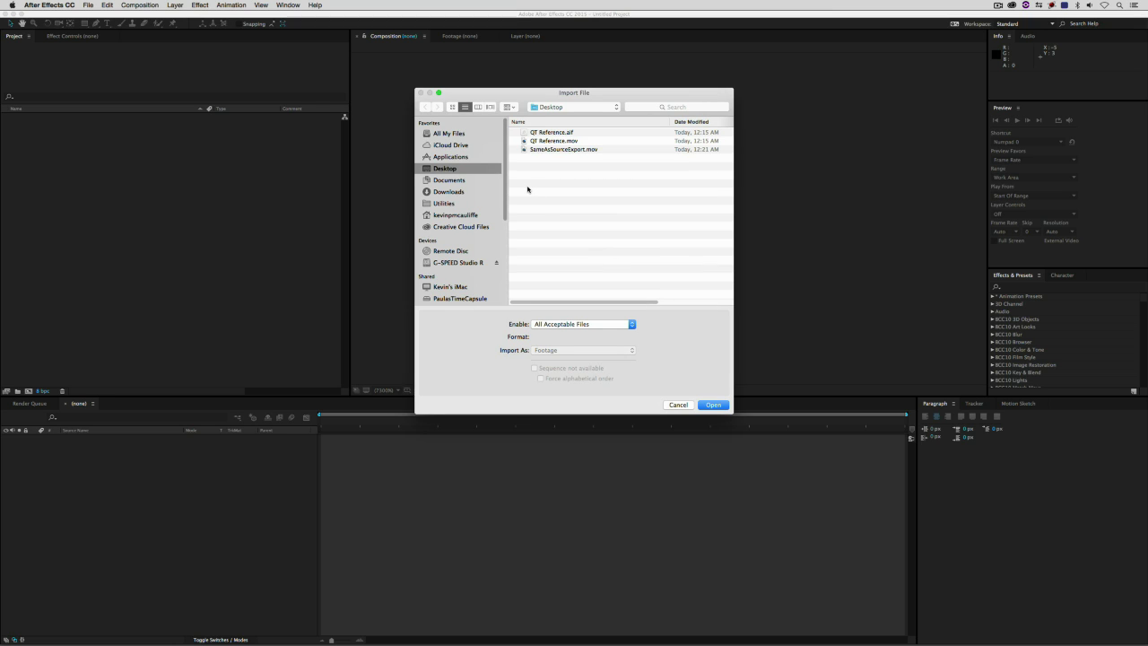
pyautogui.click(538, 141)
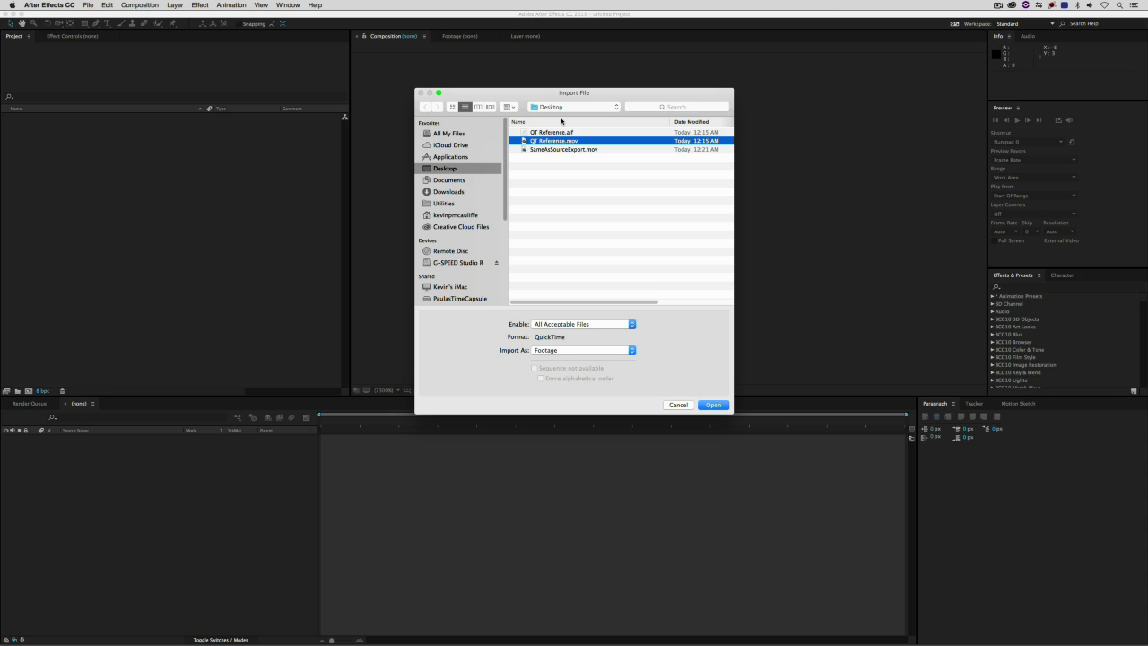
pyautogui.keyDown('shift'); pyautogui.click(557, 149); pyautogui.keyUp('shift')
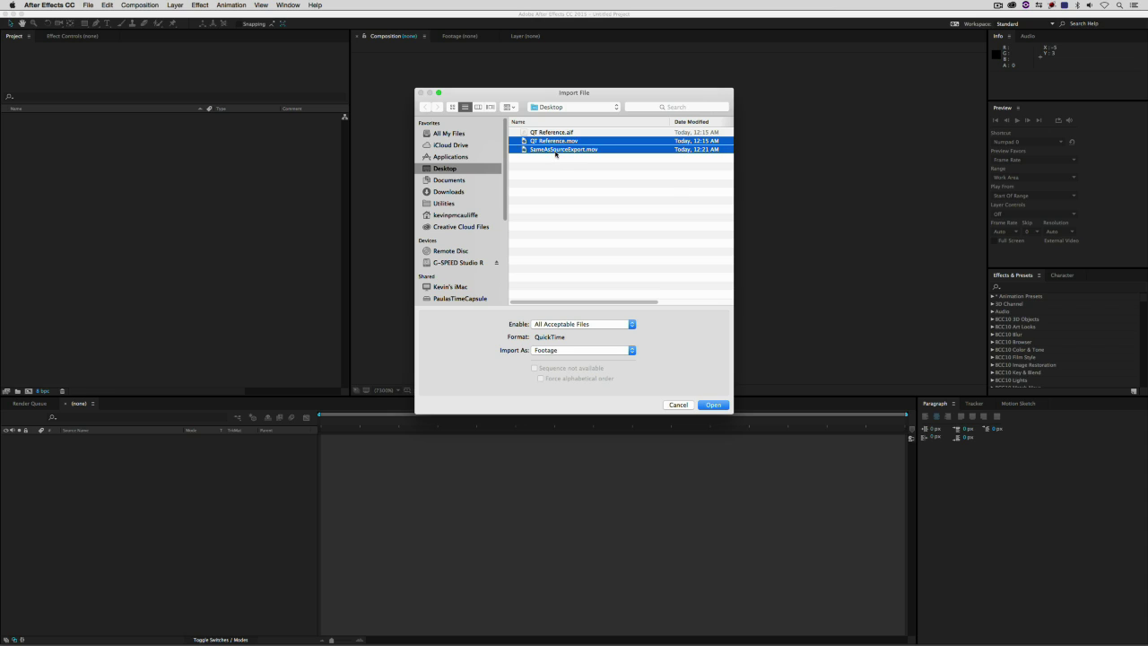
pyautogui.click(711, 405)
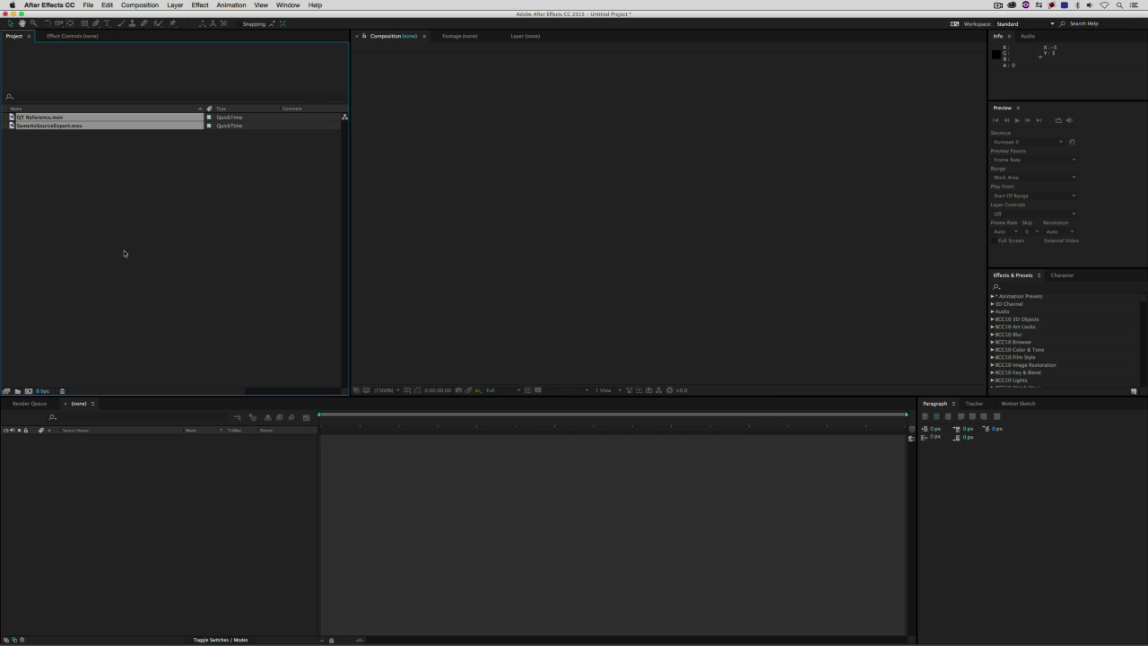
# Step: View QT Reference.mov and SameAsSourceExport.mov as footage, scrubbing through each clip
pyautogui.doubleClick(52, 117)
pyautogui.moveTo(589, 371); pyautogui.dragTo(762, 370)
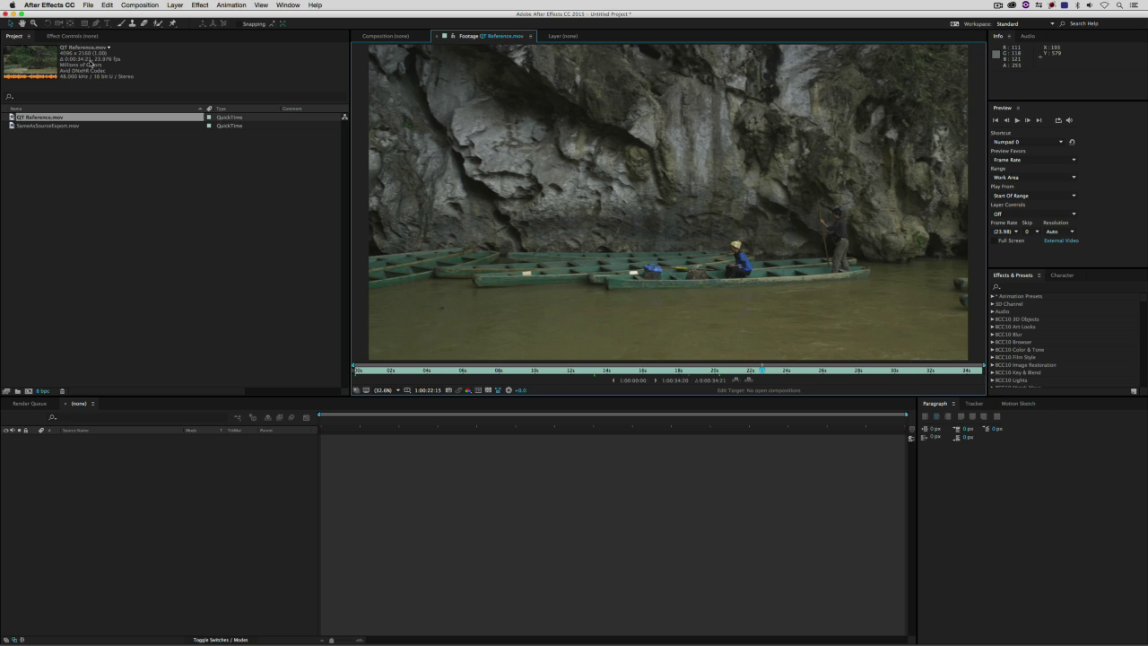
pyautogui.doubleClick(12, 127)
pyautogui.moveTo(465, 375)
pyautogui.mouseDown()
pyautogui.moveTo(632, 372)
pyautogui.moveTo(442, 373)
pyautogui.mouseUp()
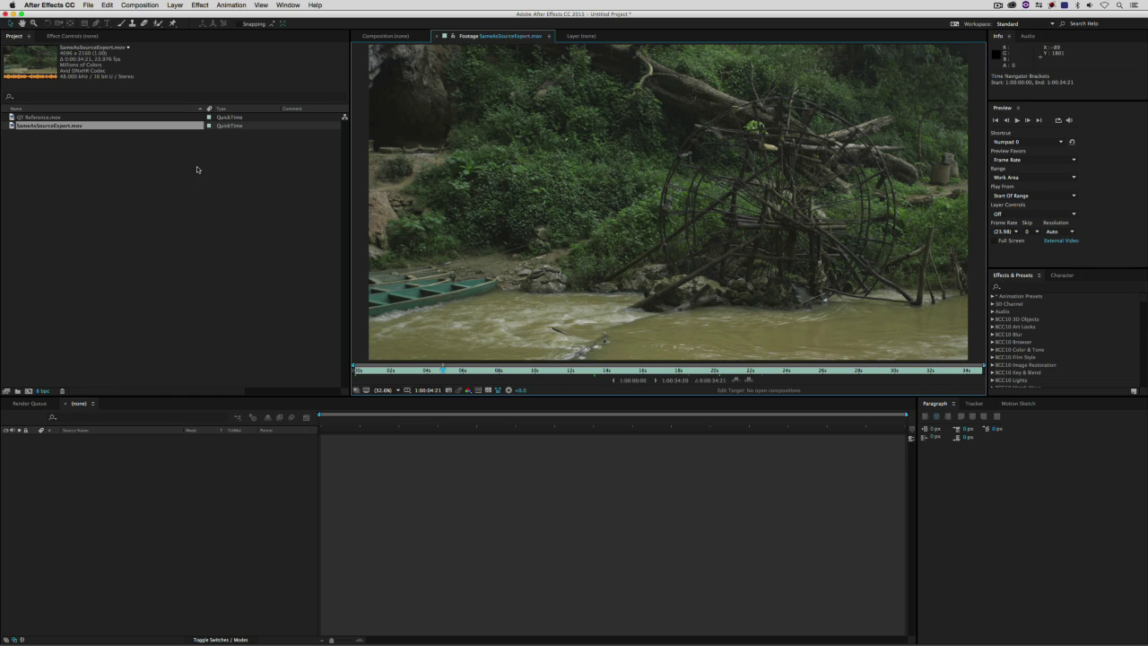
# Step: Create a new composition from SameAsSourceExport.mov and preview its playback
pyautogui.click(38, 125)
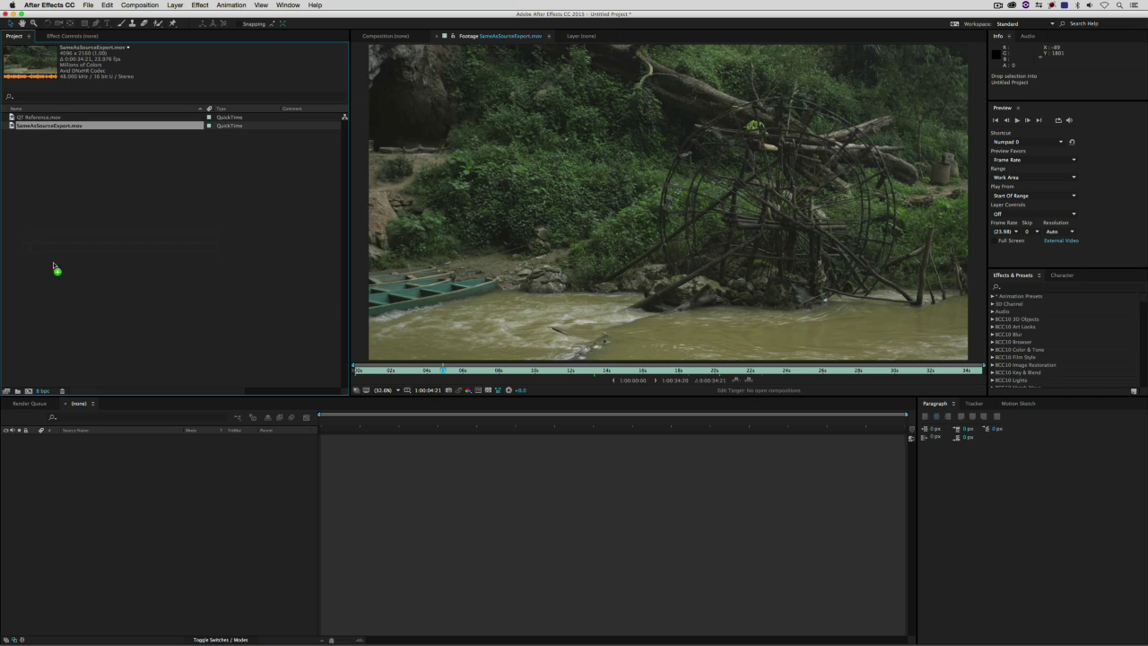
pyautogui.click(29, 392)
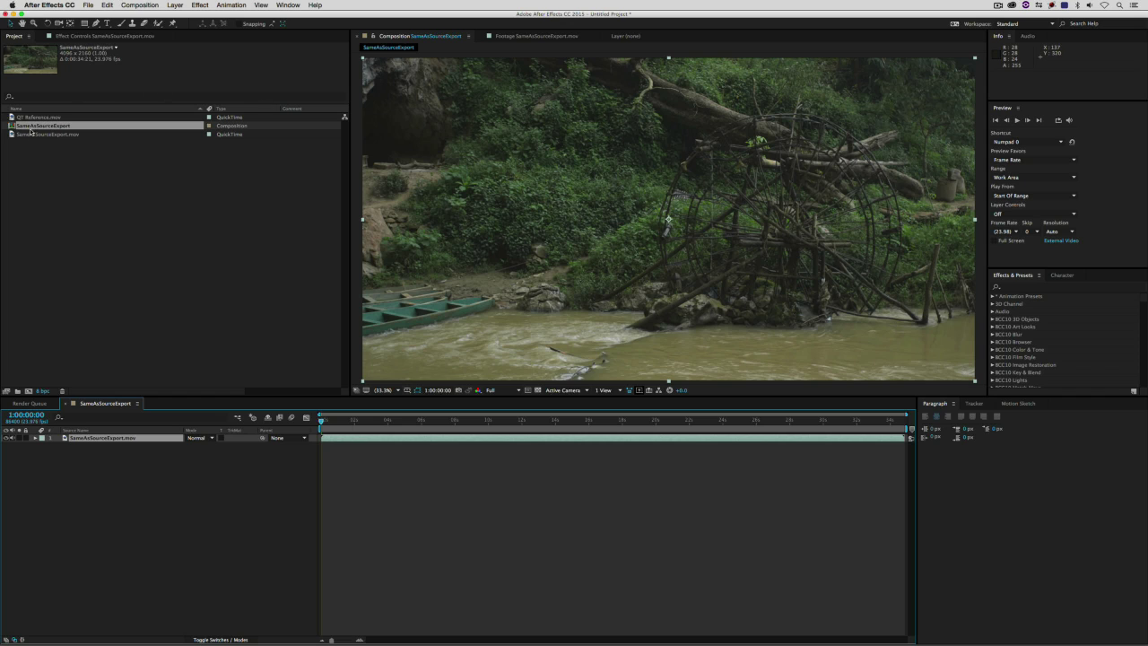
pyautogui.press('space')
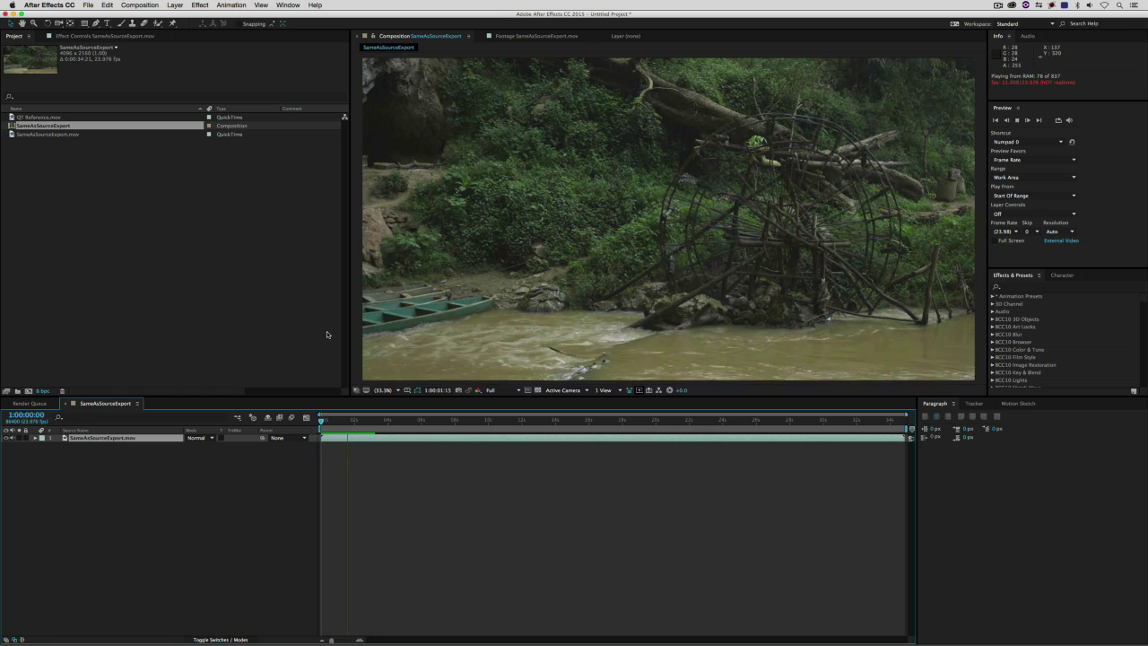
pyautogui.press('space')
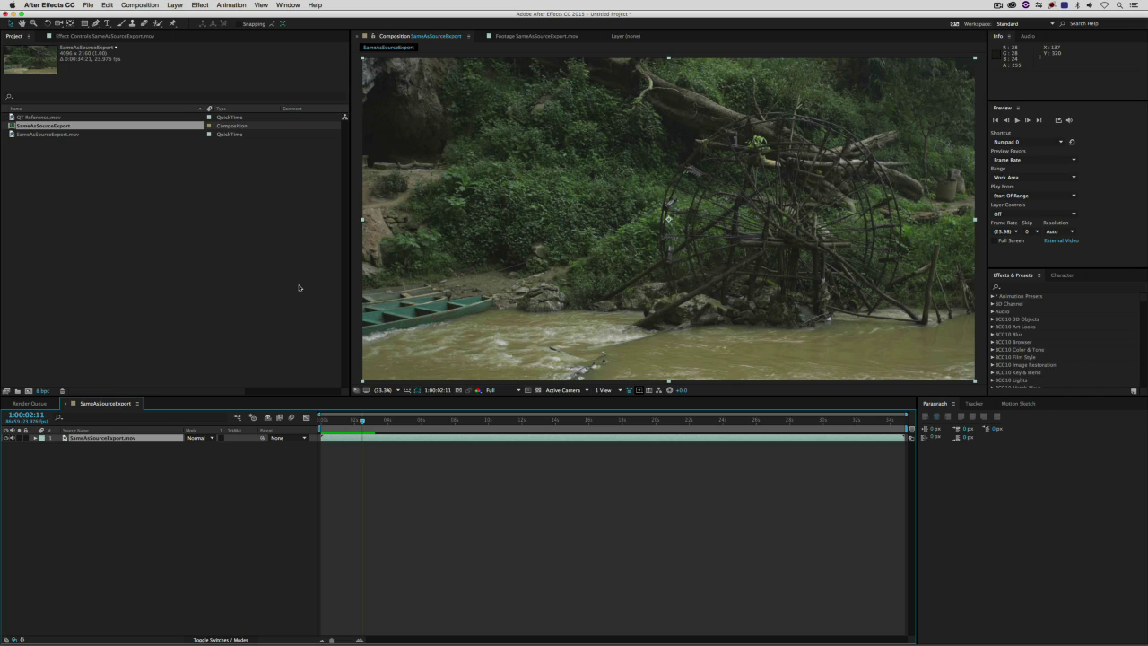
# Step: Add the SameAsSourceExport composition to the render queue, then review and accept its render settings
pyautogui.click(290, 285)
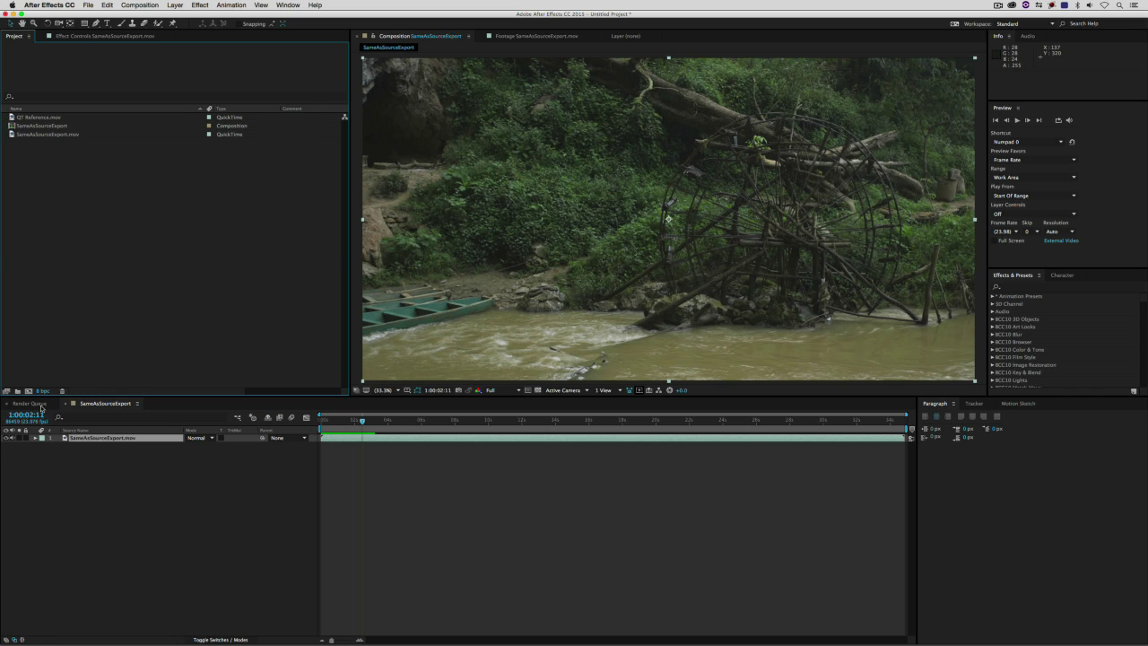
pyautogui.click(47, 409)
pyautogui.click(11, 126)
pyautogui.moveTo(10, 126); pyautogui.dragTo(97, 472)
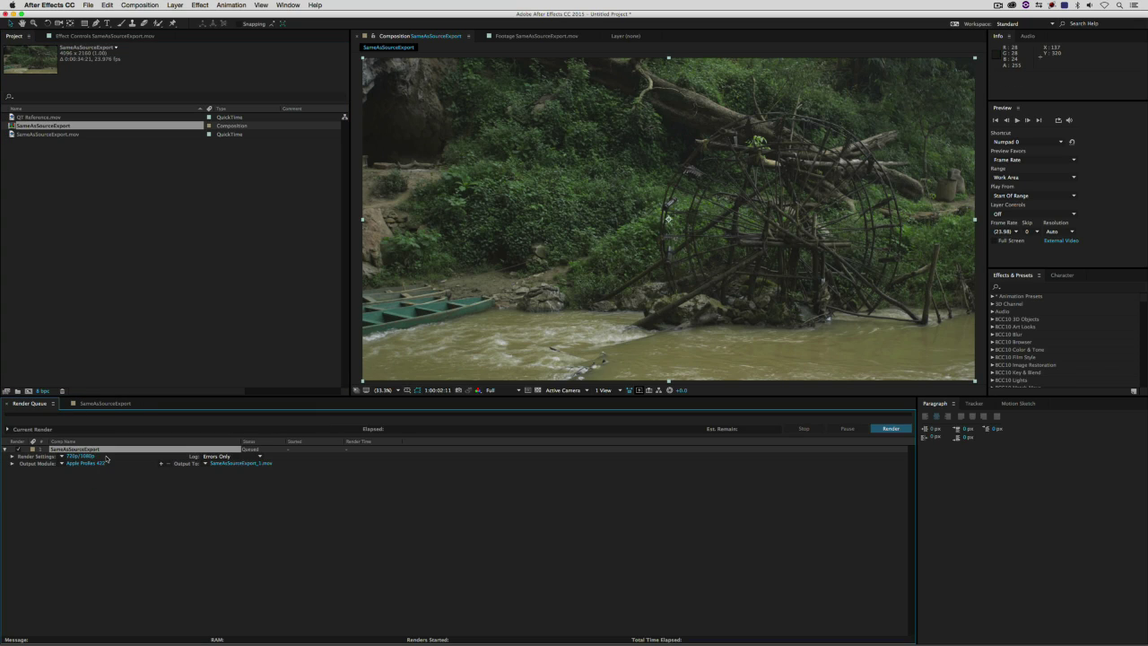
pyautogui.click(80, 457)
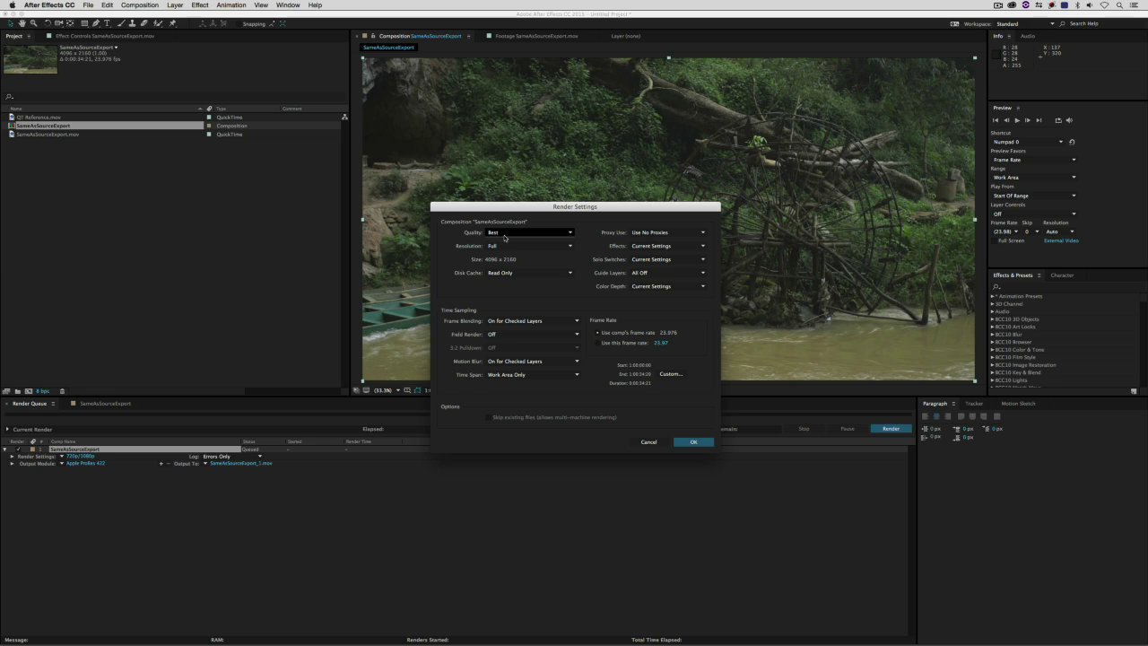
pyautogui.click(692, 441)
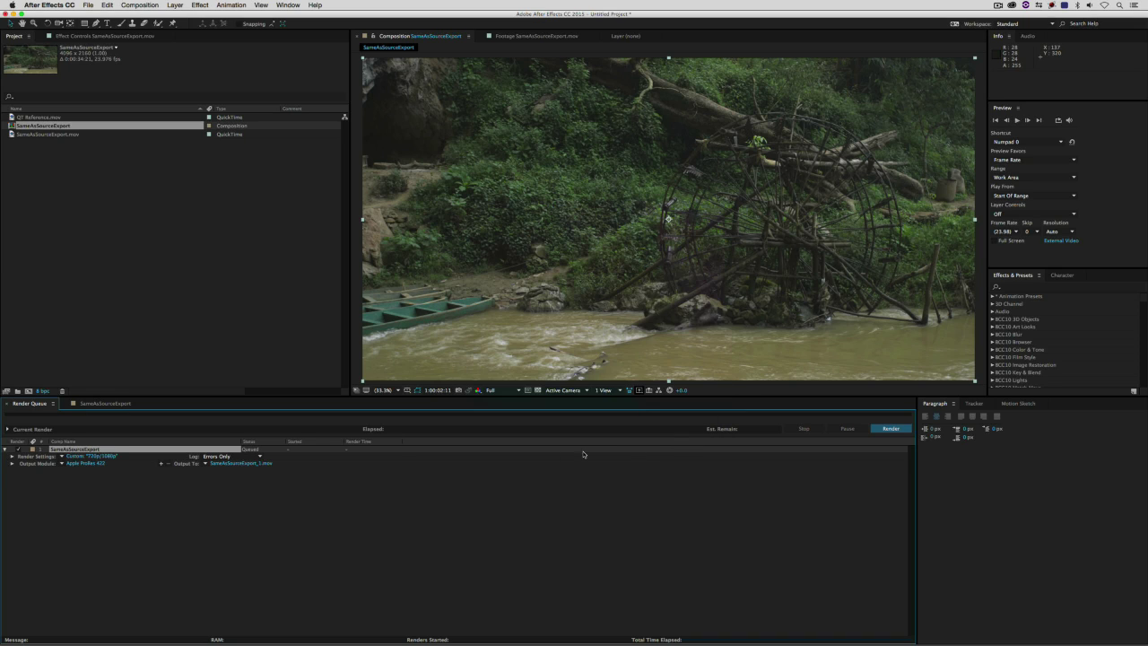
# Step: Set the output module's QuickTime video codec to Avid DNxHR Codec at the DNxHR Standard Quality resolution
pyautogui.click(76, 465)
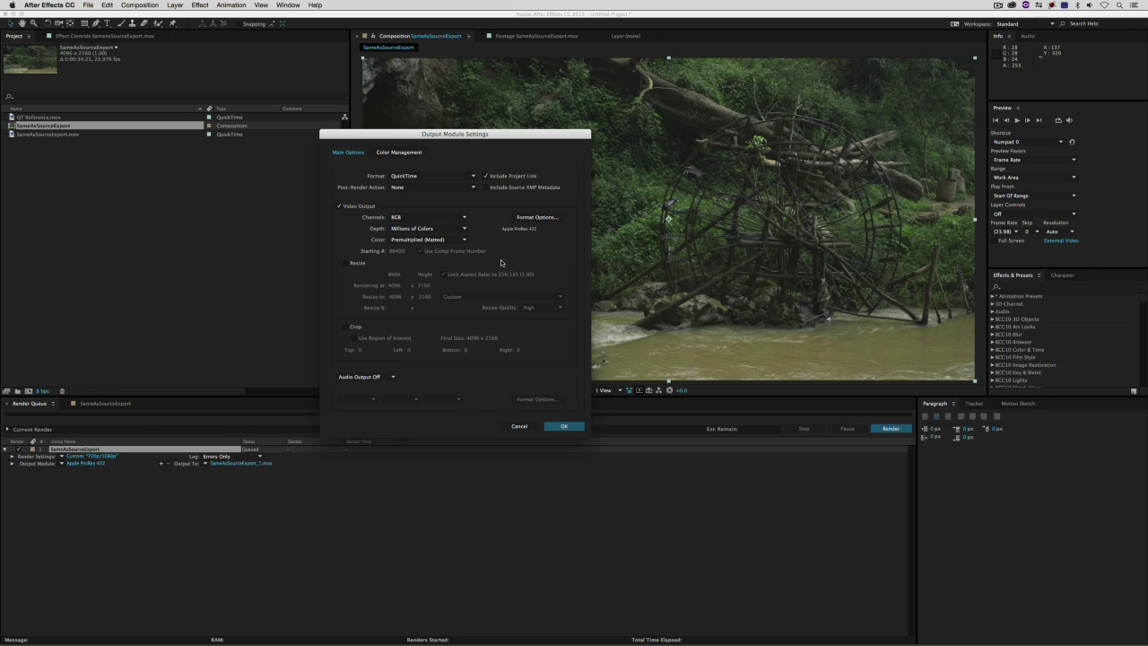
pyautogui.click(531, 218)
pyautogui.click(391, 162)
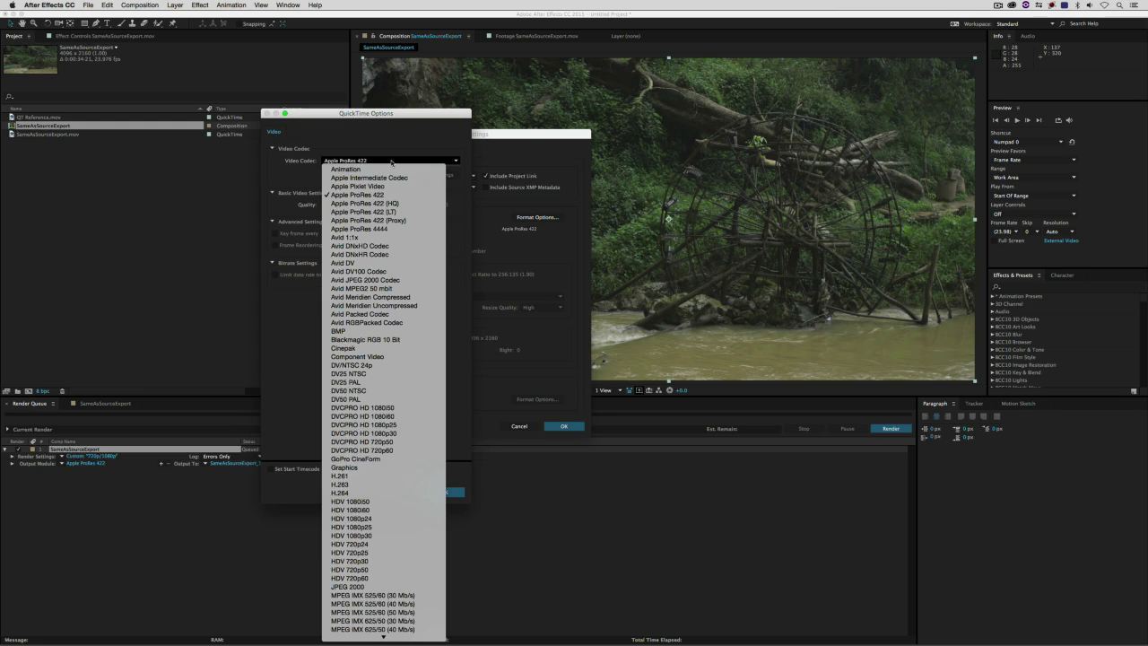
pyautogui.click(388, 255)
pyautogui.click(436, 175)
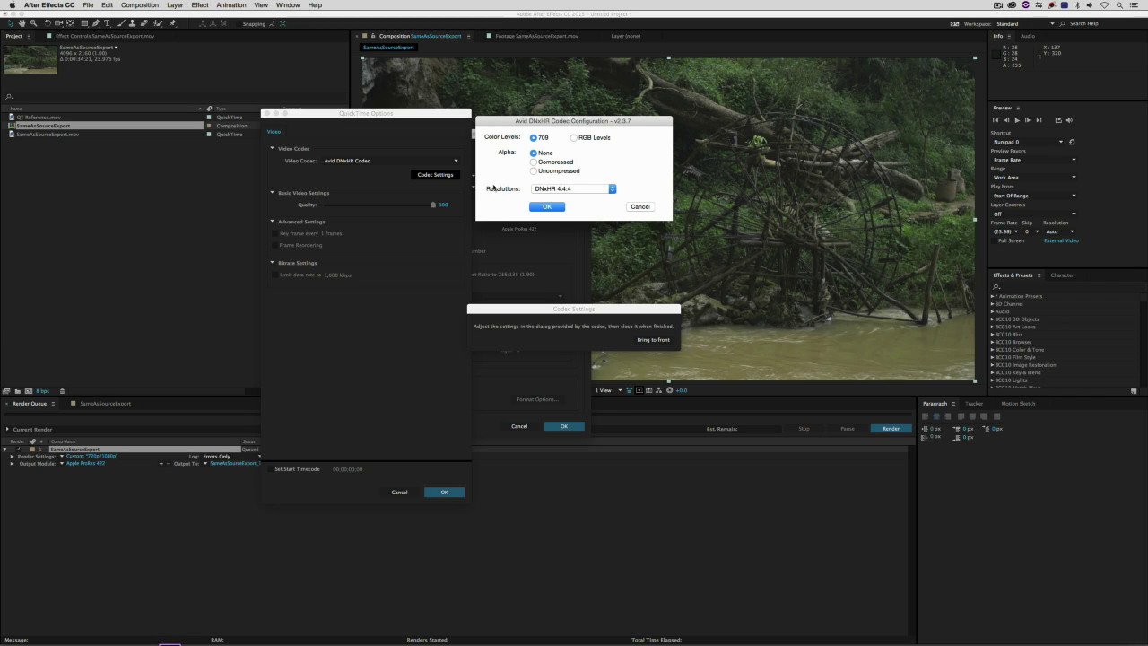
pyautogui.click(565, 190)
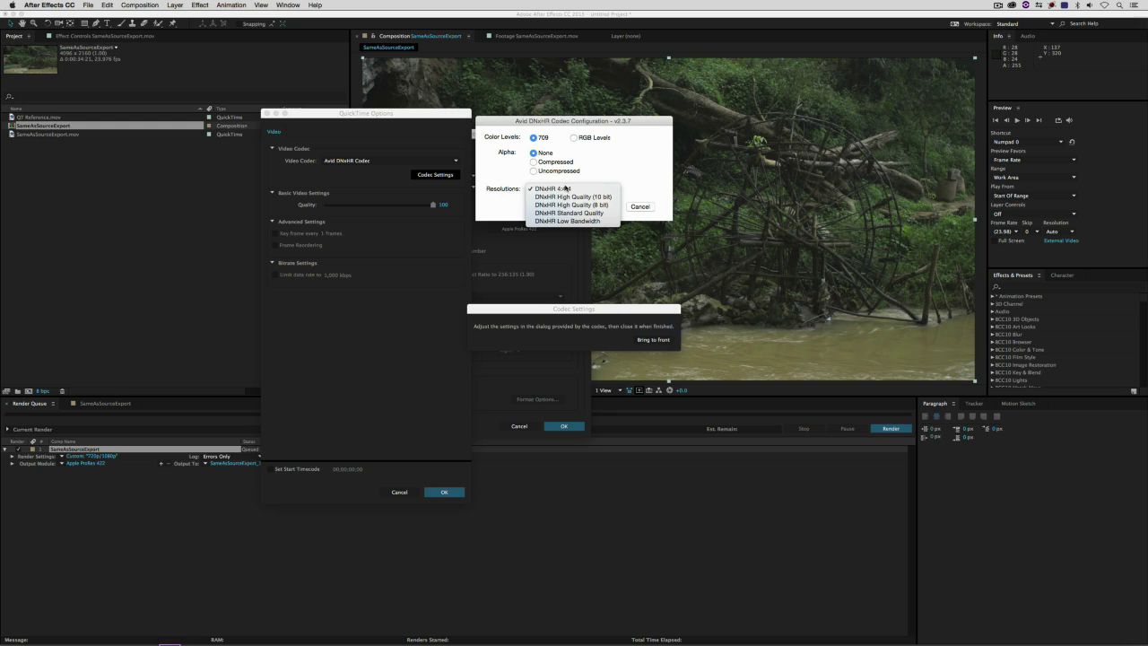
pyautogui.click(563, 213)
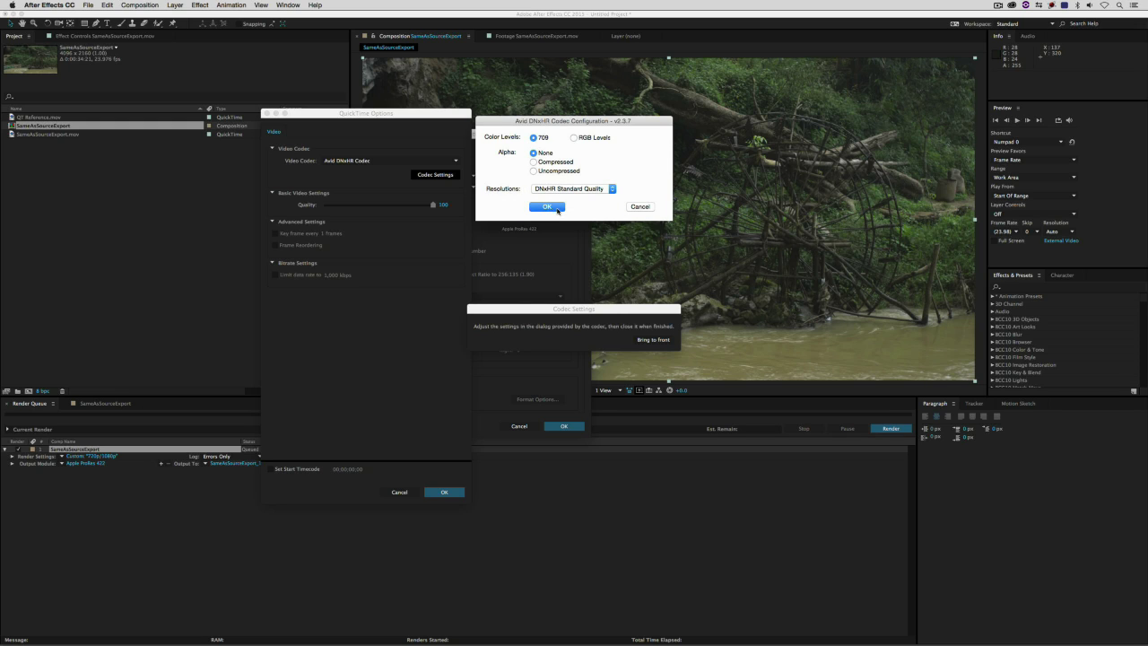
pyautogui.click(549, 206)
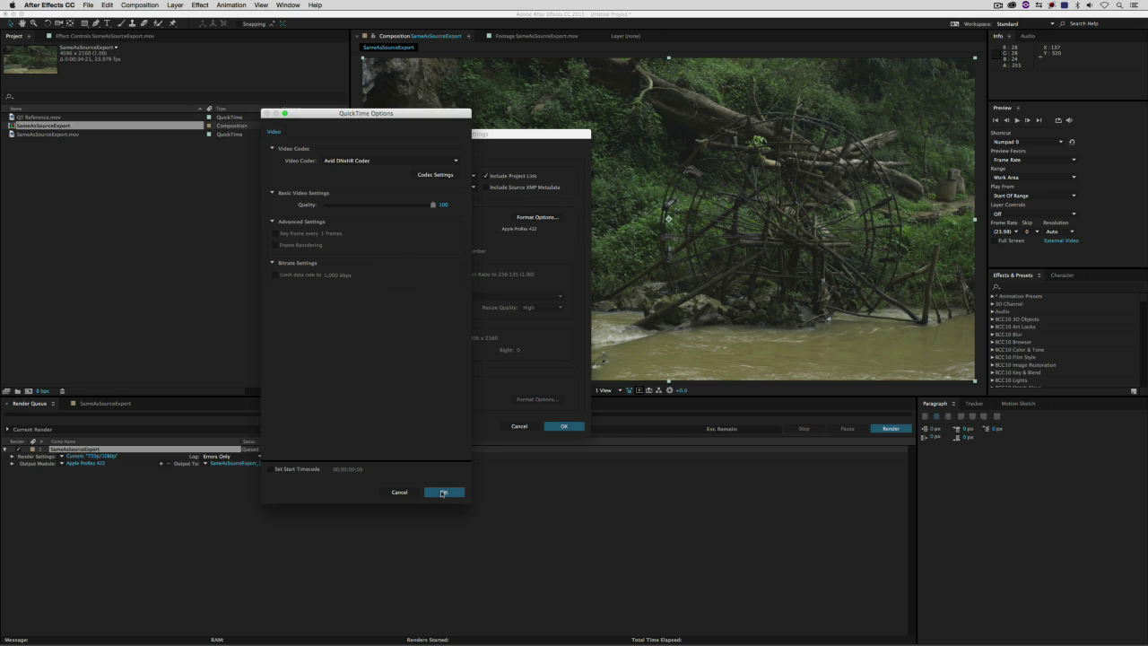
pyautogui.click(442, 493)
pyautogui.click(564, 426)
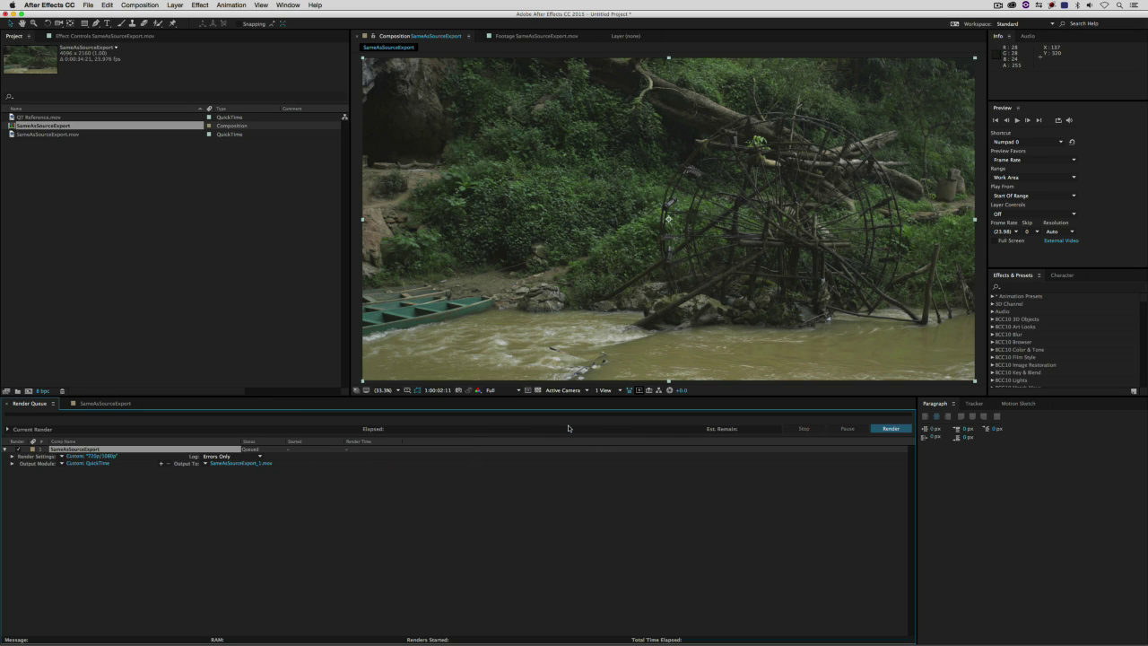
# Step: Save the current output module settings as a template named DNxHR SQ and check the list of available templates
pyautogui.click(62, 464)
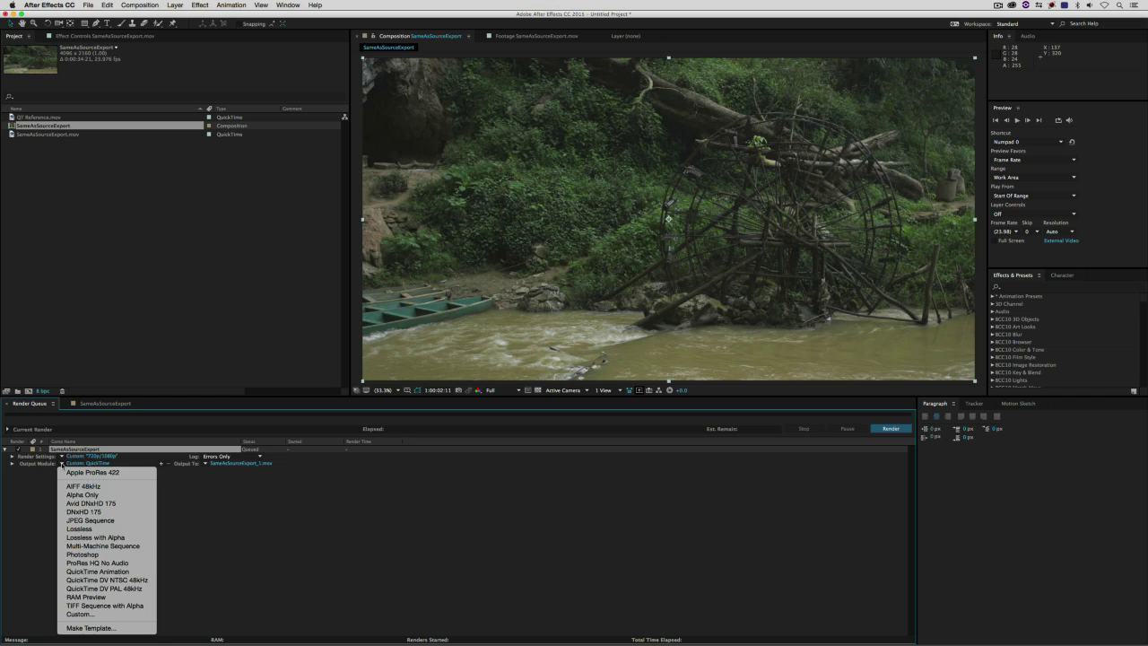
pyautogui.click(87, 627)
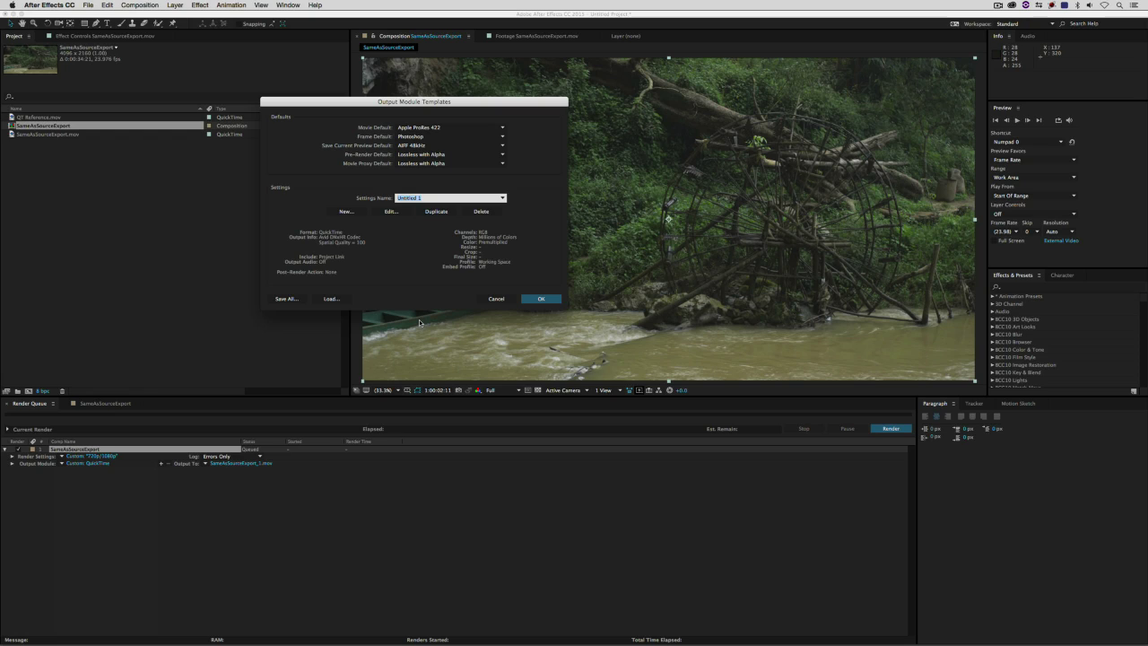
pyautogui.write('DN')
pyautogui.click(543, 300)
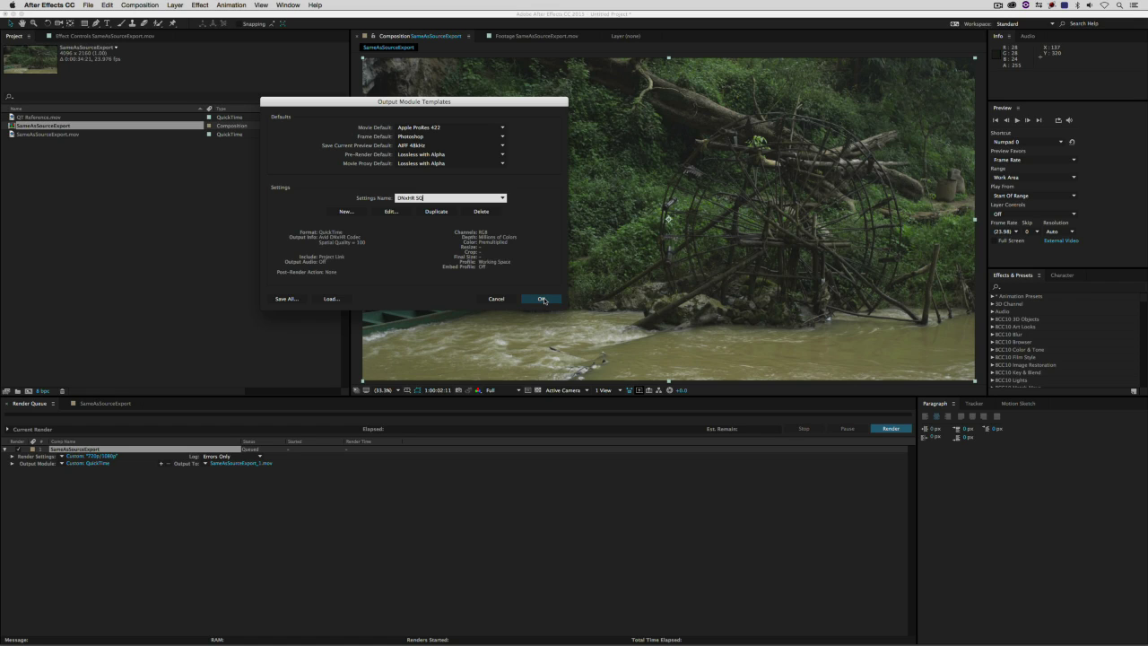
pyautogui.click(61, 464)
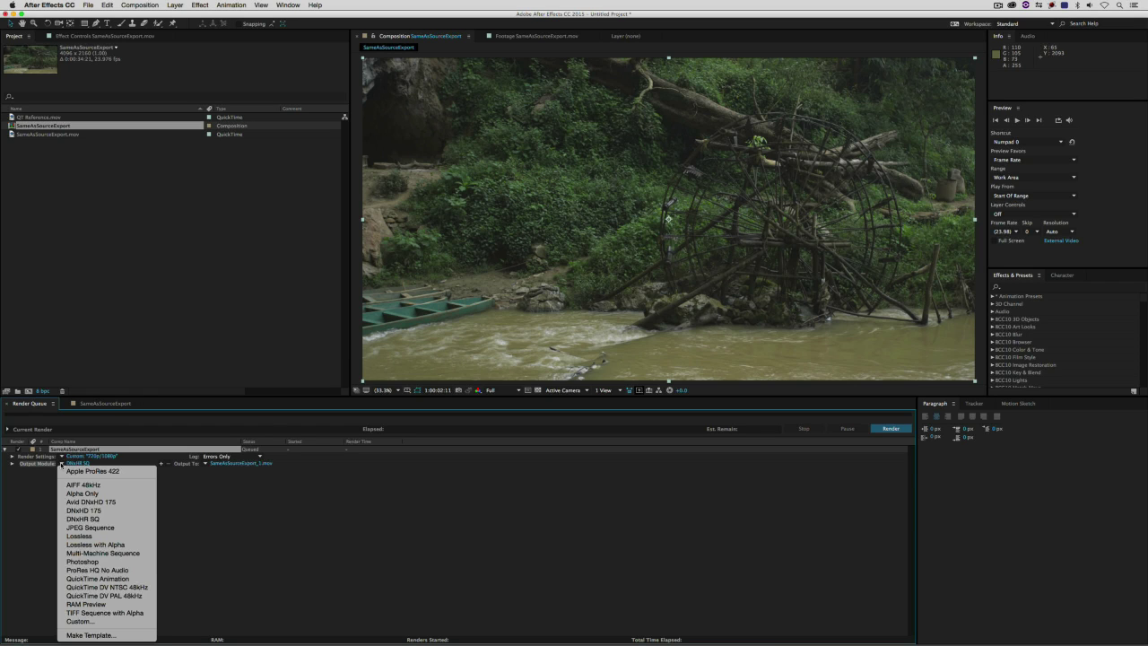
pyautogui.click(169, 524)
# Step: Set the render output file to Test File on the Desktop, and run the render for a few seconds before stopping it
pyautogui.click(239, 463)
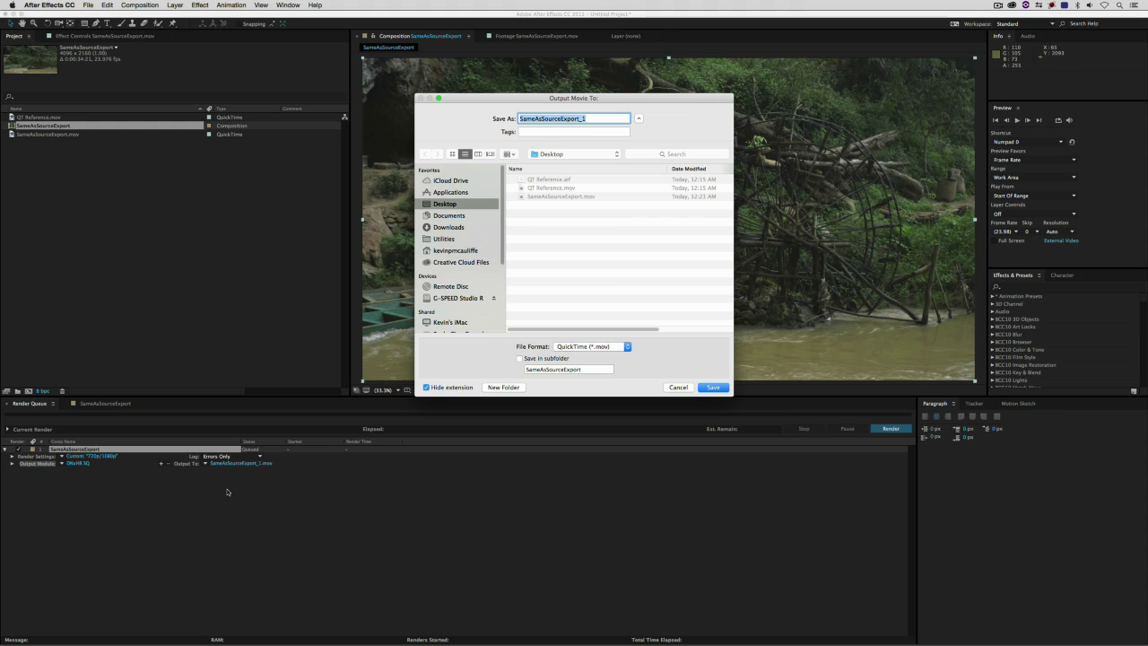
pyautogui.write('Test File')
pyautogui.click(713, 386)
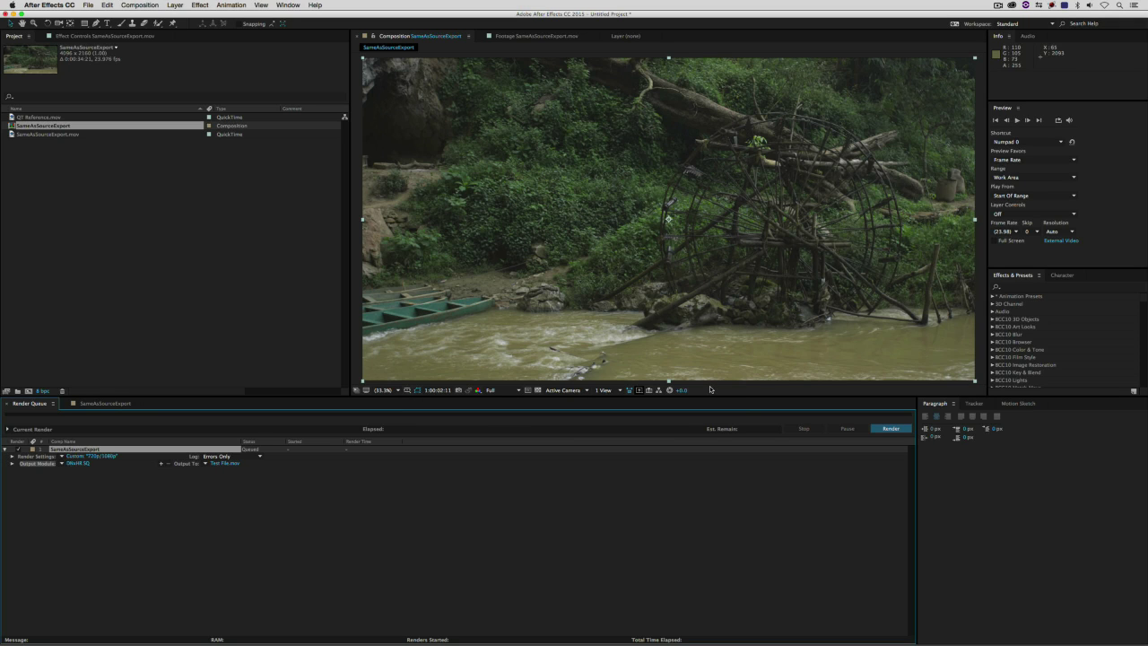
pyautogui.click(891, 429)
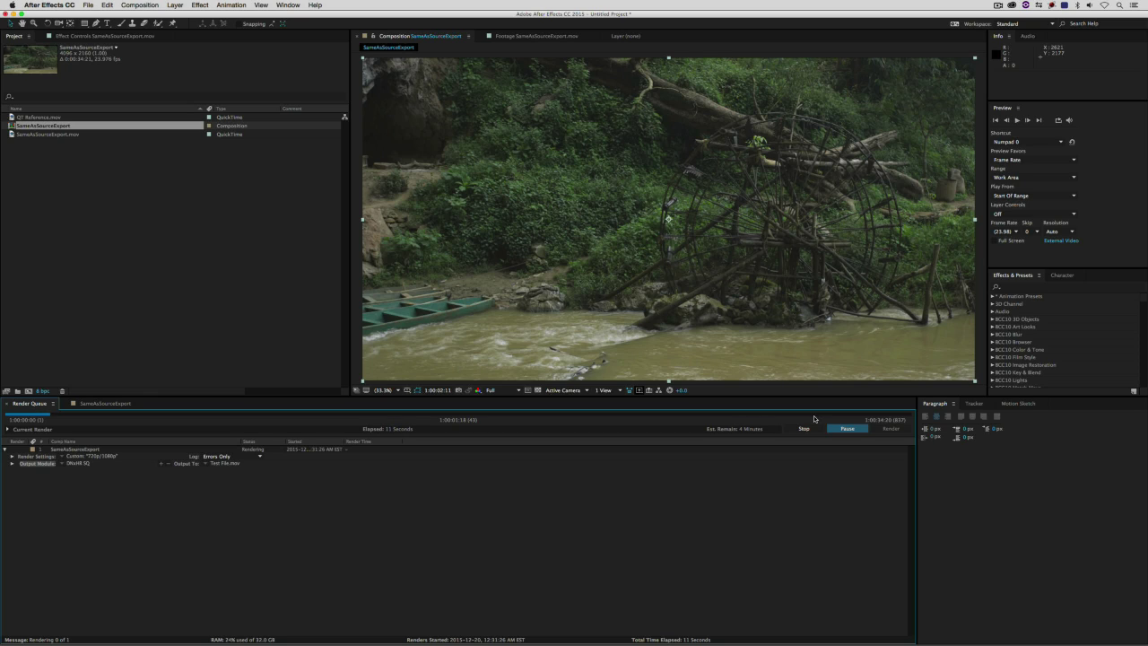
pyautogui.click(805, 428)
# Step: Open Test File.mov from the desktop in QuickTime Player 7 and fit the movie to the screen
pyautogui.press('super+h')
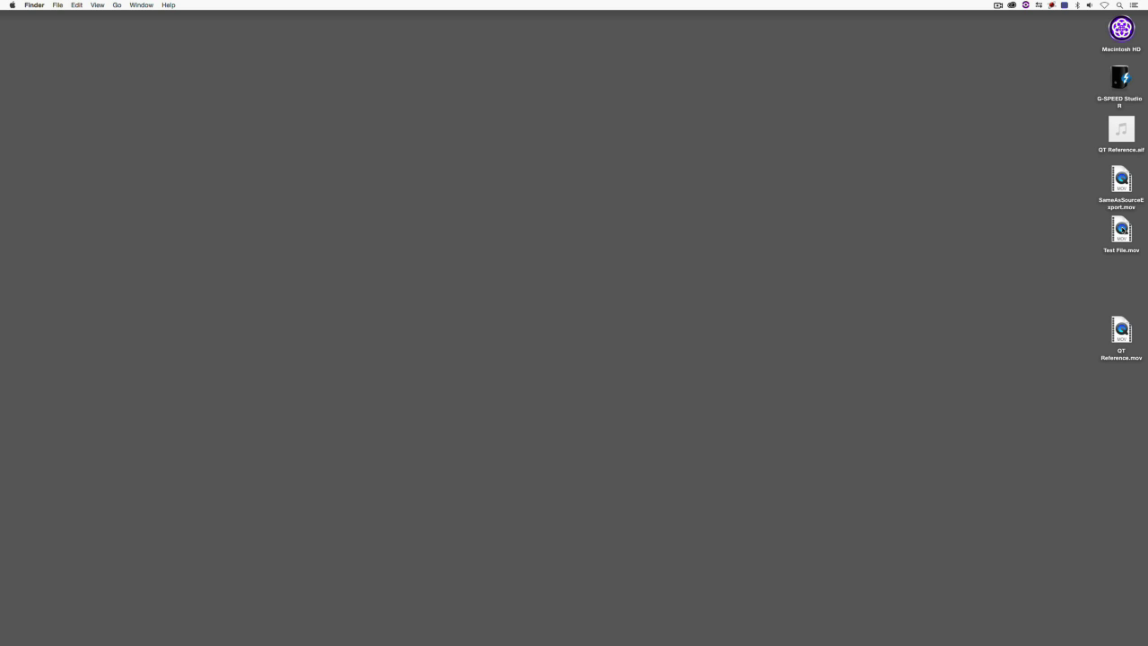
pyautogui.rightClick(1122, 230)
pyautogui.moveTo(1108, 239)
pyautogui.click(944, 407)
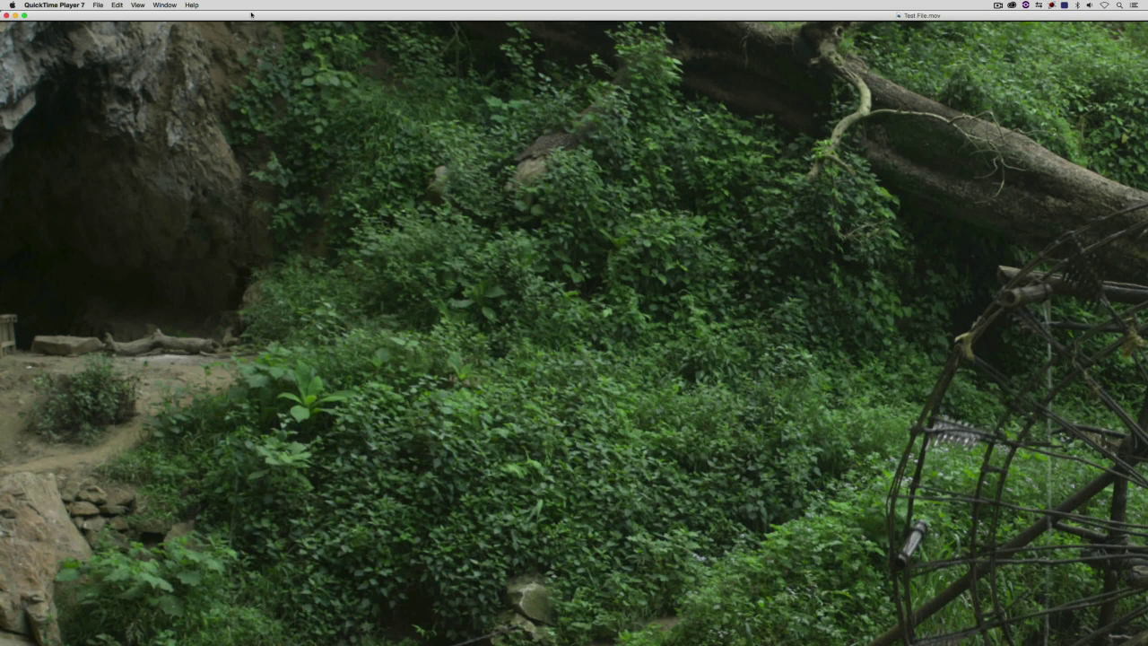
pyautogui.click(138, 5)
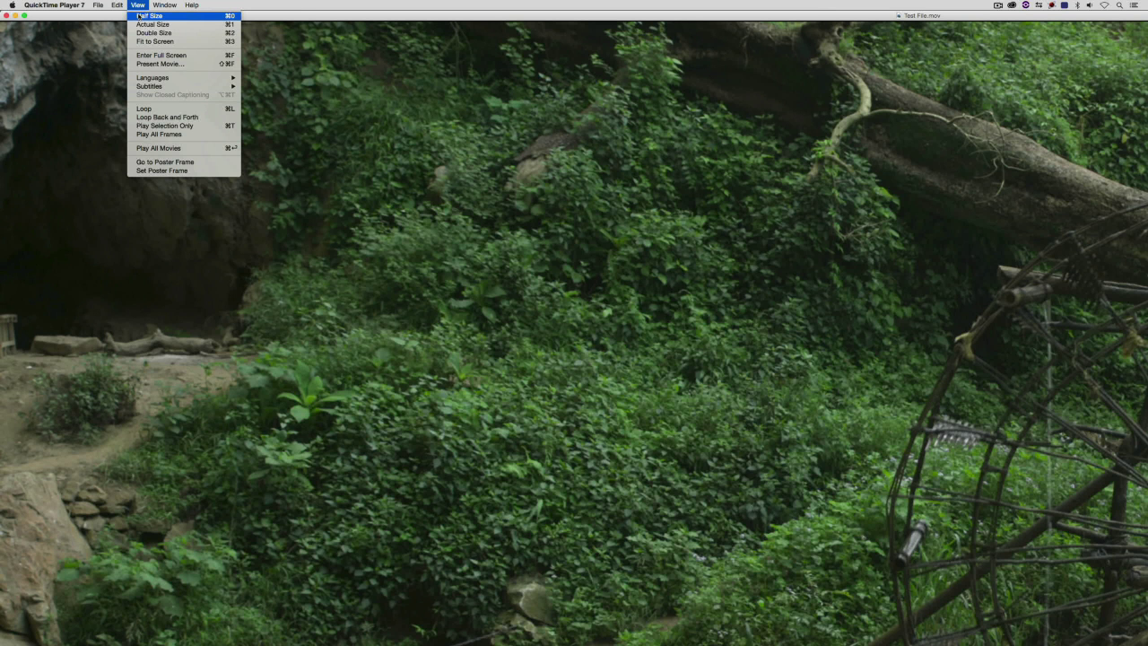
pyautogui.click(154, 42)
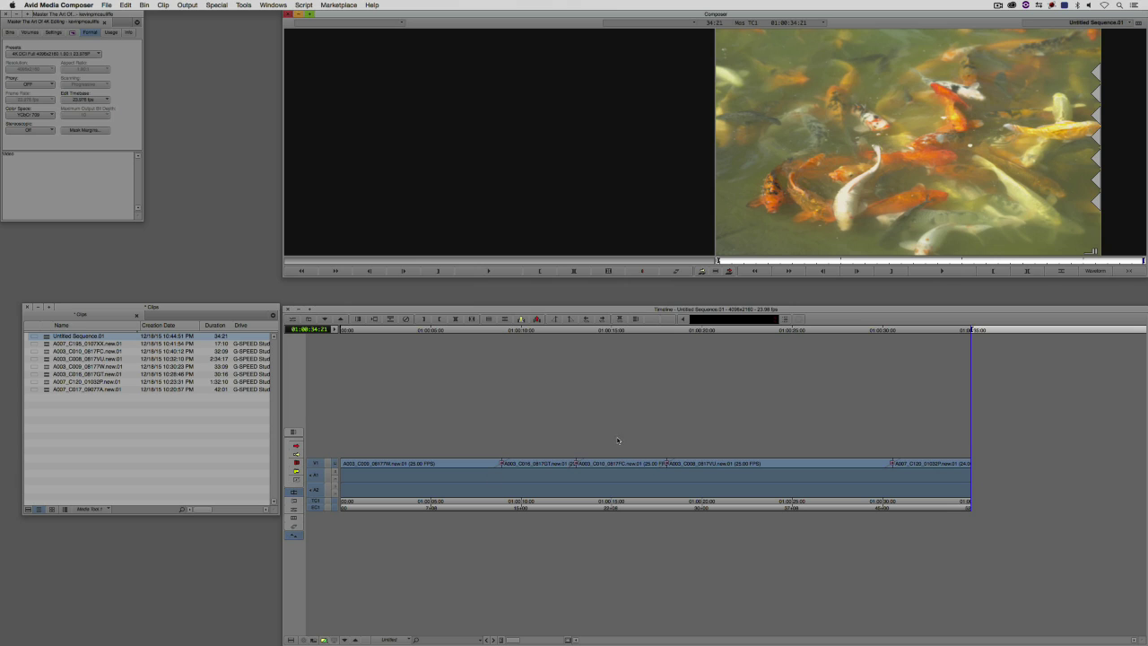
# Step: Switch to Media Composer, start exporting the sequence with the For AE Exports setting, and open its export options
pyautogui.click(565, 470)
pyautogui.moveTo(565, 470); pyautogui.dragTo(585, 500)
pyautogui.rightClick(829, 206)
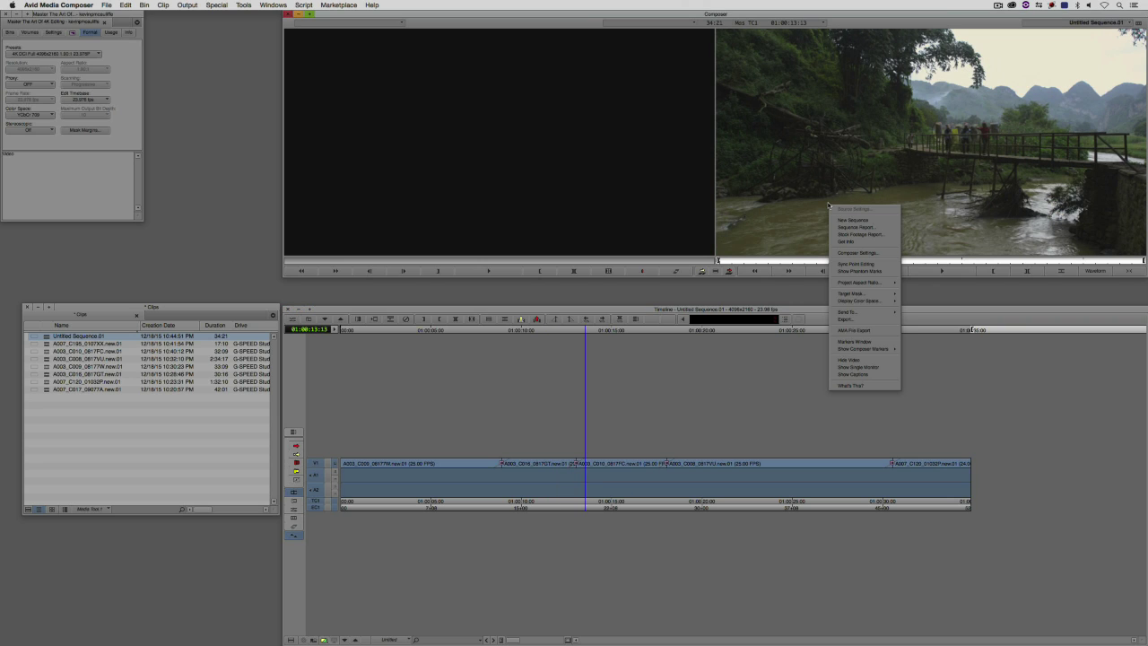
pyautogui.click(851, 318)
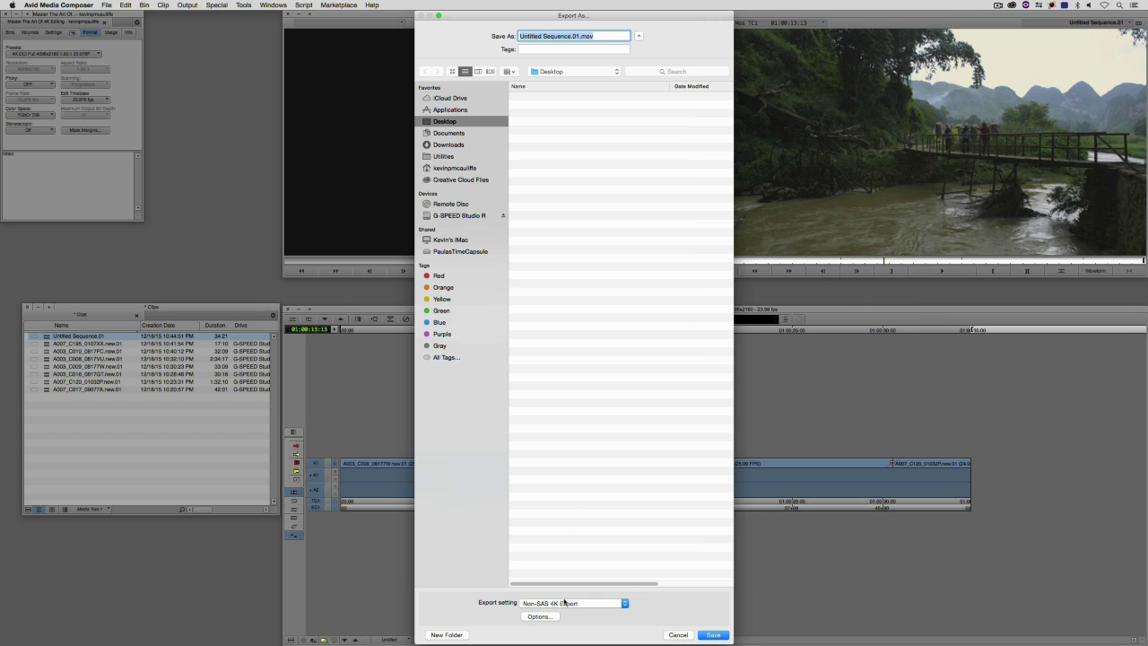
pyautogui.click(564, 604)
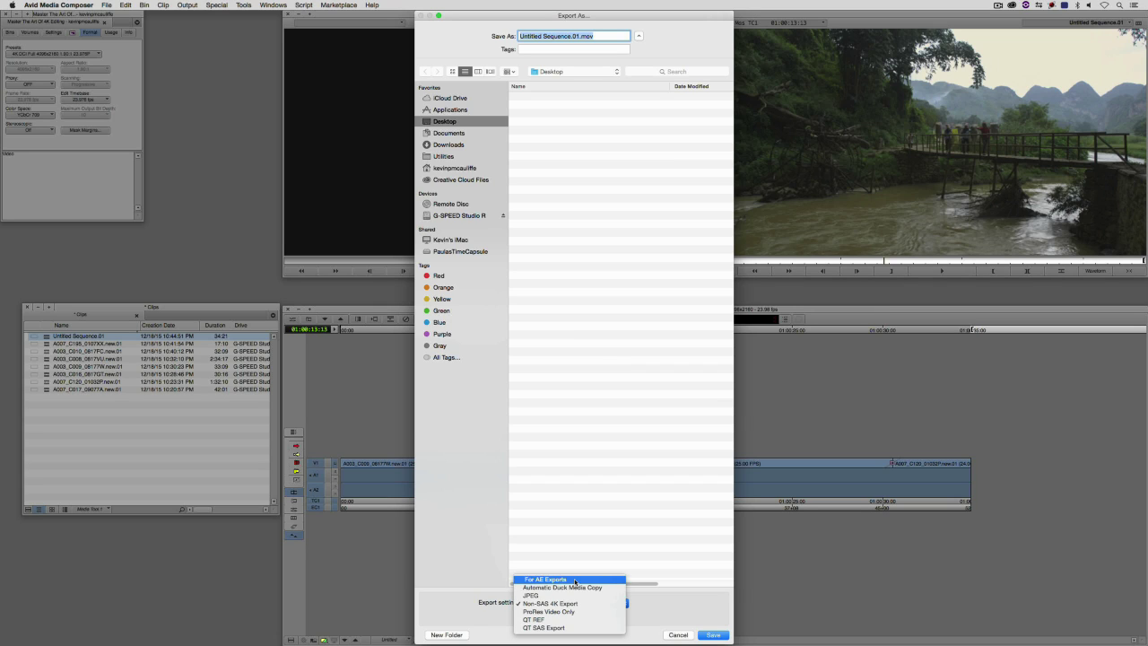
pyautogui.click(575, 580)
pyautogui.click(553, 618)
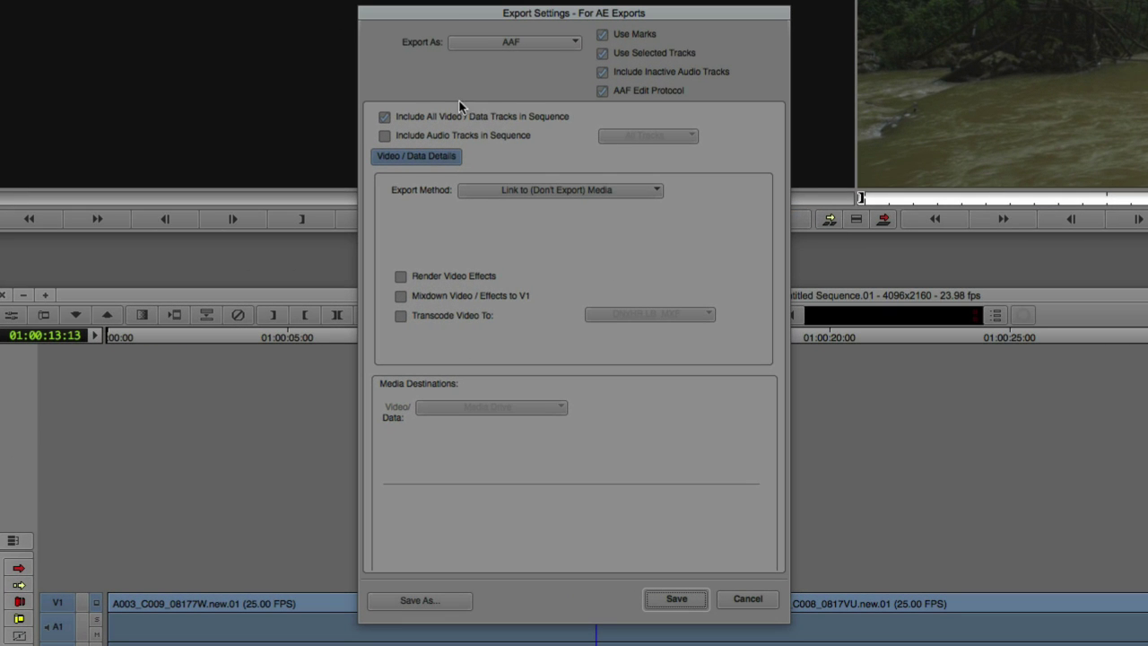
# Step: Toggle inclusion of all video/data tracks, save the AAF export settings, and export the sequence to the Desktop as For Resolve
pyautogui.click(385, 117)
pyautogui.click(385, 115)
pyautogui.click(384, 118)
pyautogui.click(681, 606)
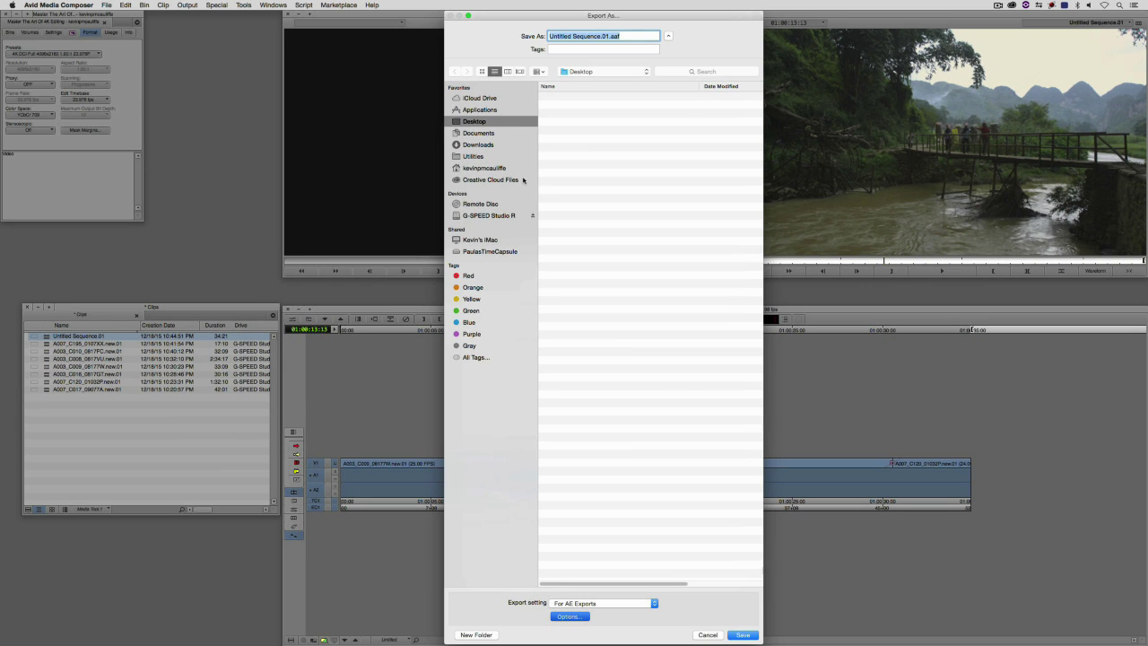
pyautogui.write('For Resolve')
pyautogui.click(743, 634)
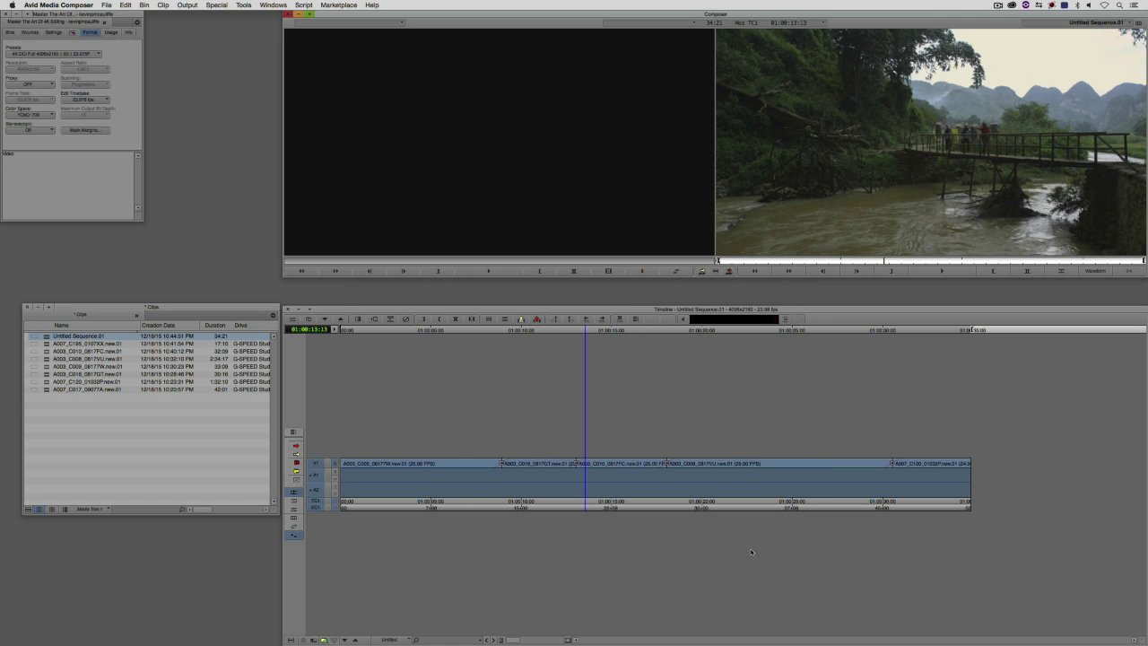
# Step: Examine the file information of For Resolve.aaf on the desktop, and close the information window
pyautogui.press('super+h')
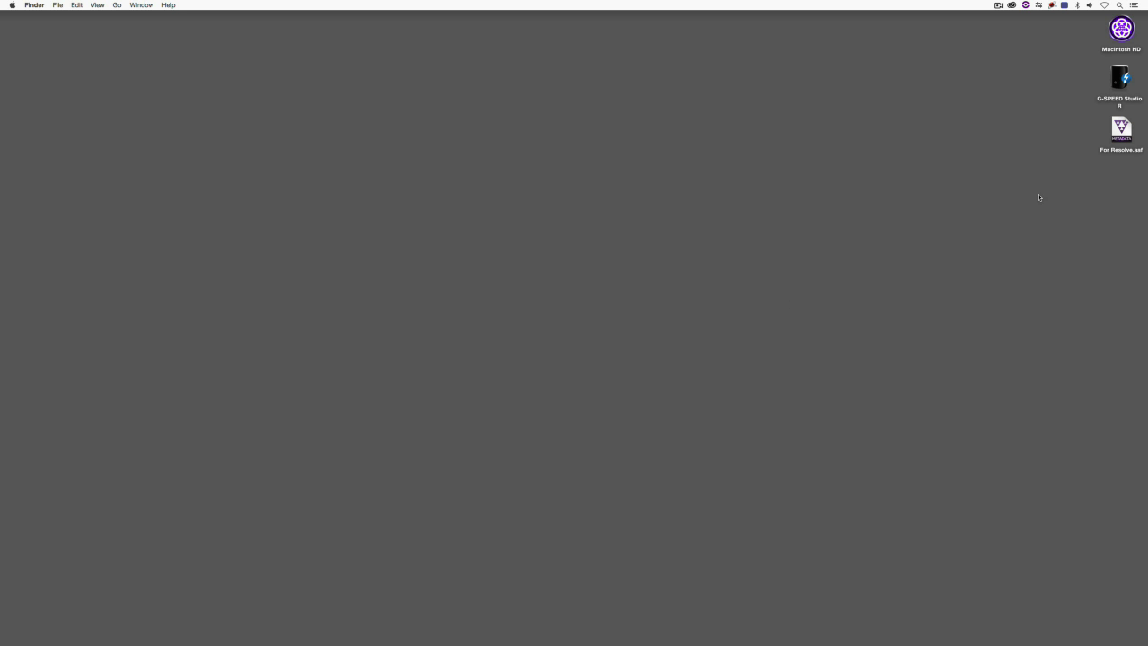
pyautogui.rightClick(1124, 123)
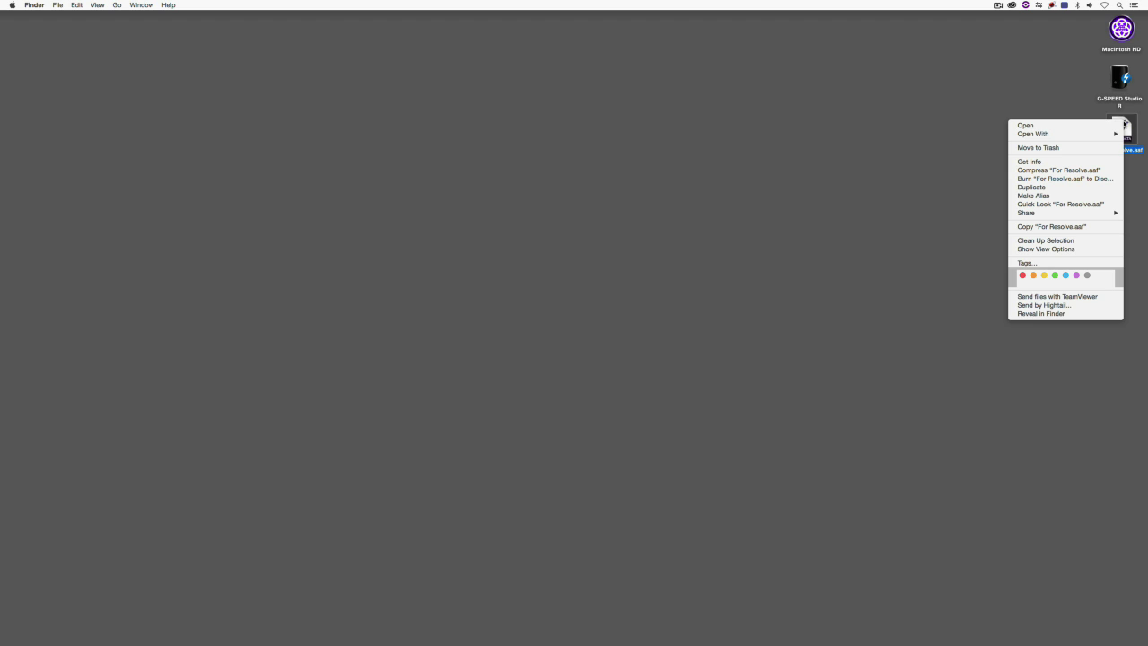
pyautogui.click(1081, 162)
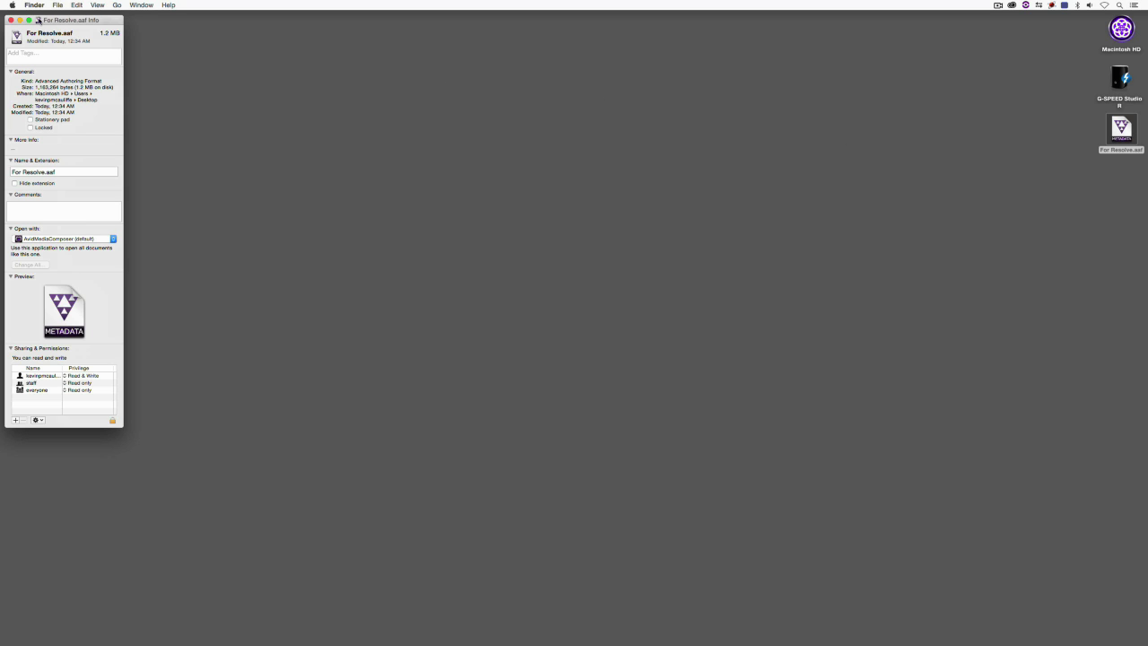
pyautogui.click(11, 19)
pyautogui.click(863, 164)
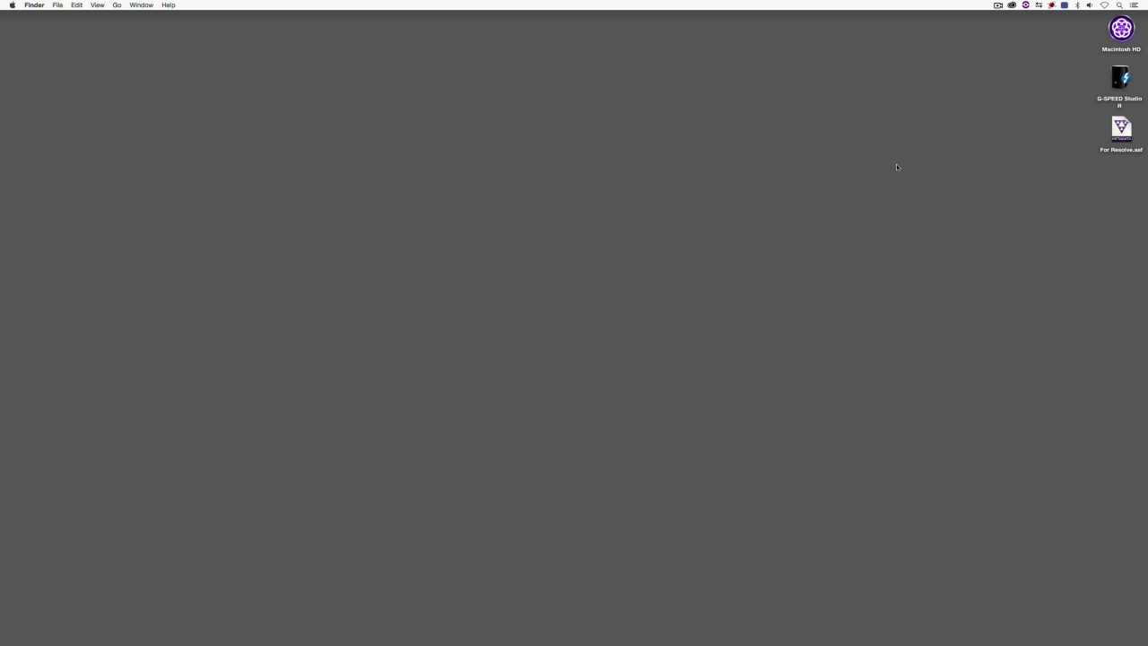
# Step: Switch to DaVinci Resolve and import For Resolve.aaf from the Desktop, accepting the default AAF loading options
pyautogui.press('super+Tab')
pyautogui.press('super+Tab')
pyautogui.press('super+Tab')
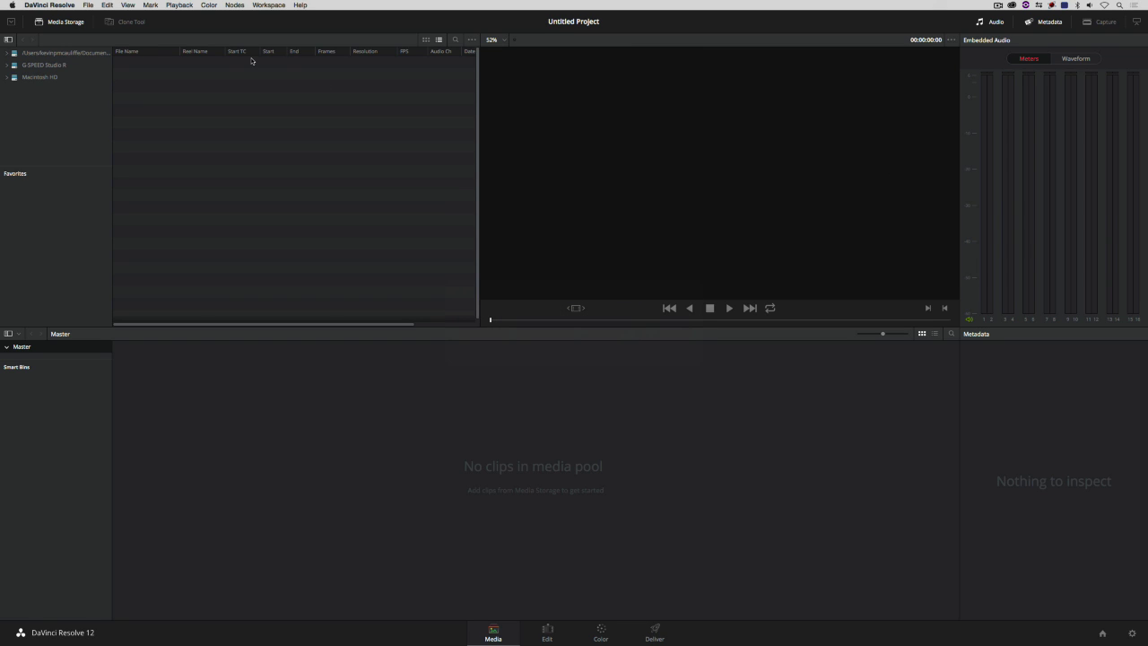
pyautogui.click(89, 5)
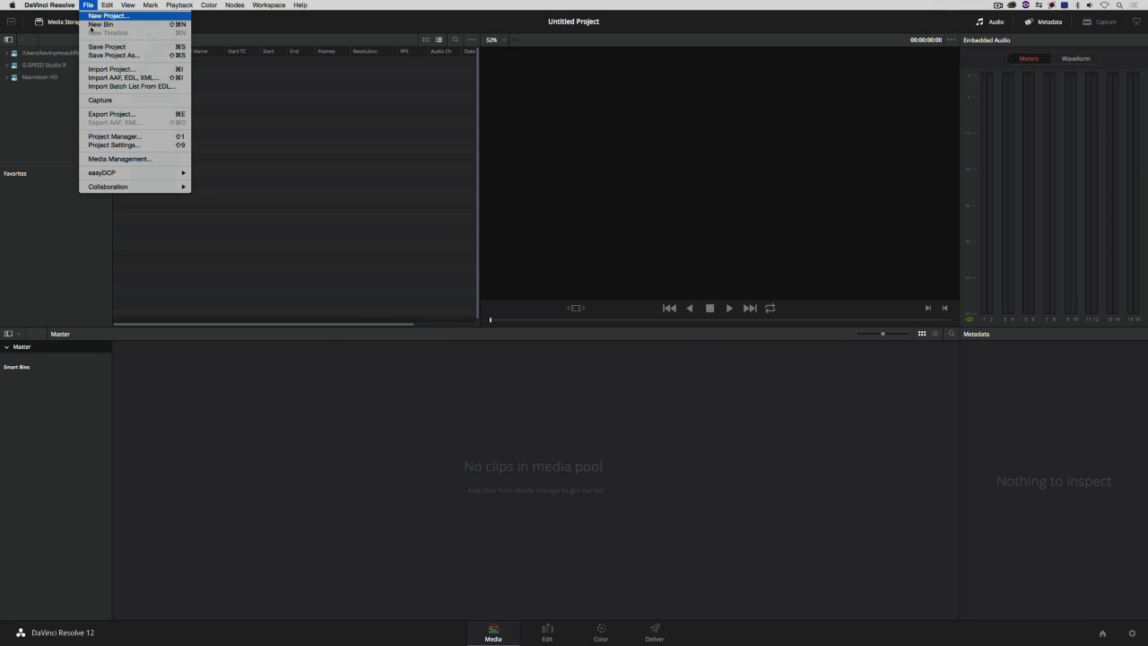
pyautogui.click(103, 78)
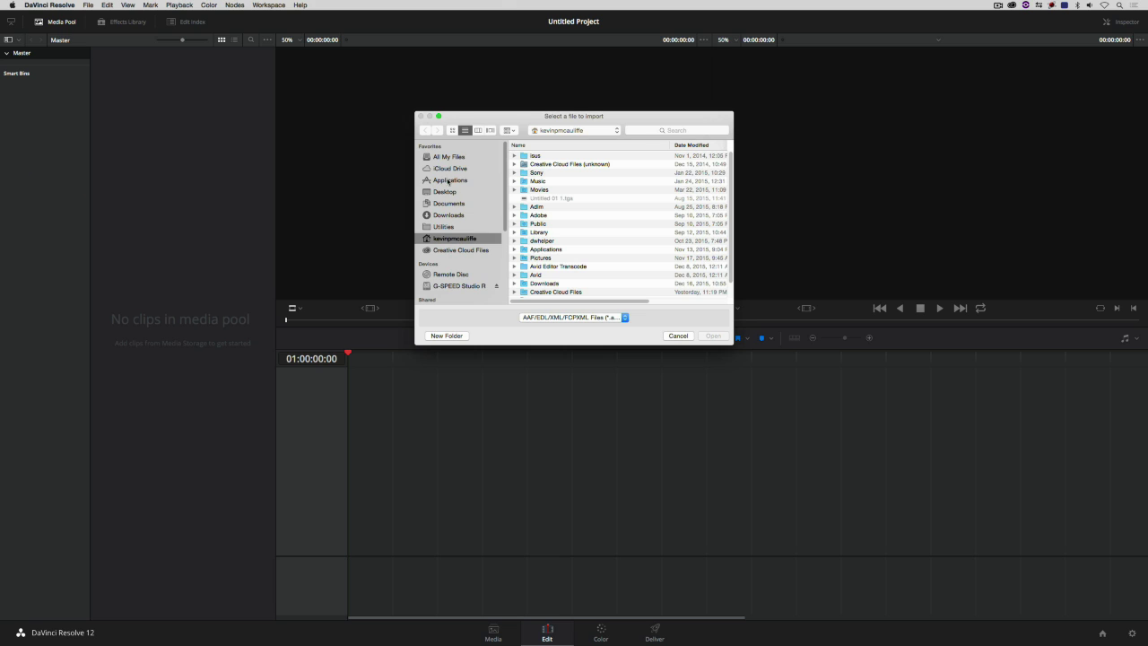
pyautogui.click(450, 192)
pyautogui.click(552, 156)
pyautogui.click(724, 342)
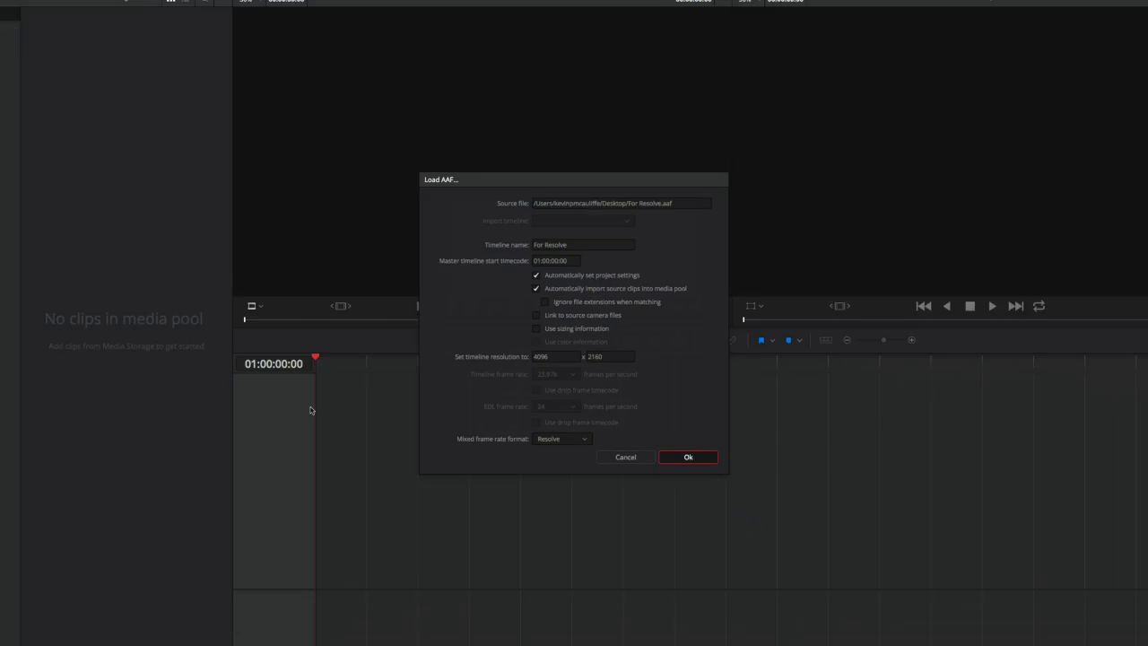
pyautogui.press('Return')
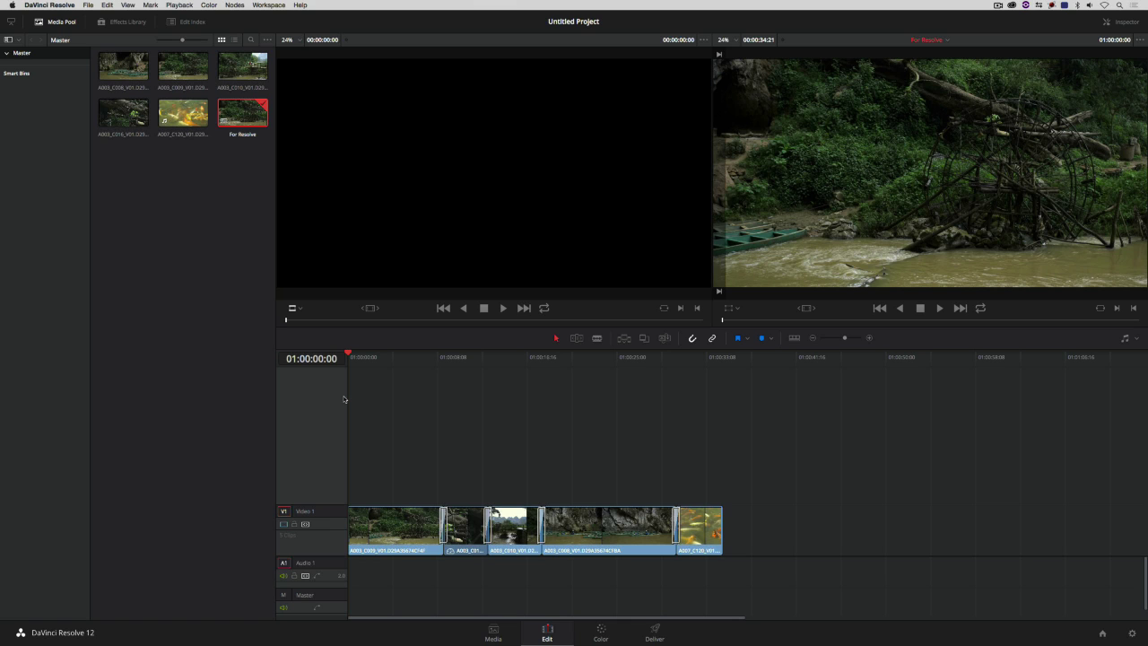
# Step: Play the imported timeline from the start and around each clip transition to check the edit
pyautogui.press('space')
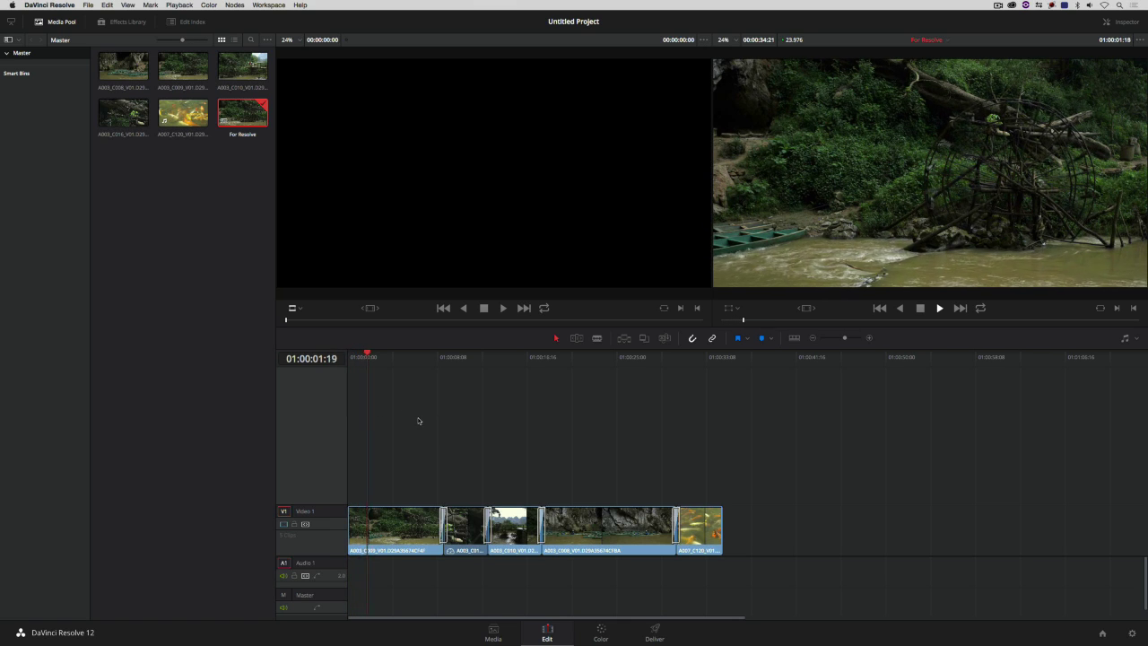
pyautogui.click(430, 359)
pyautogui.press('space')
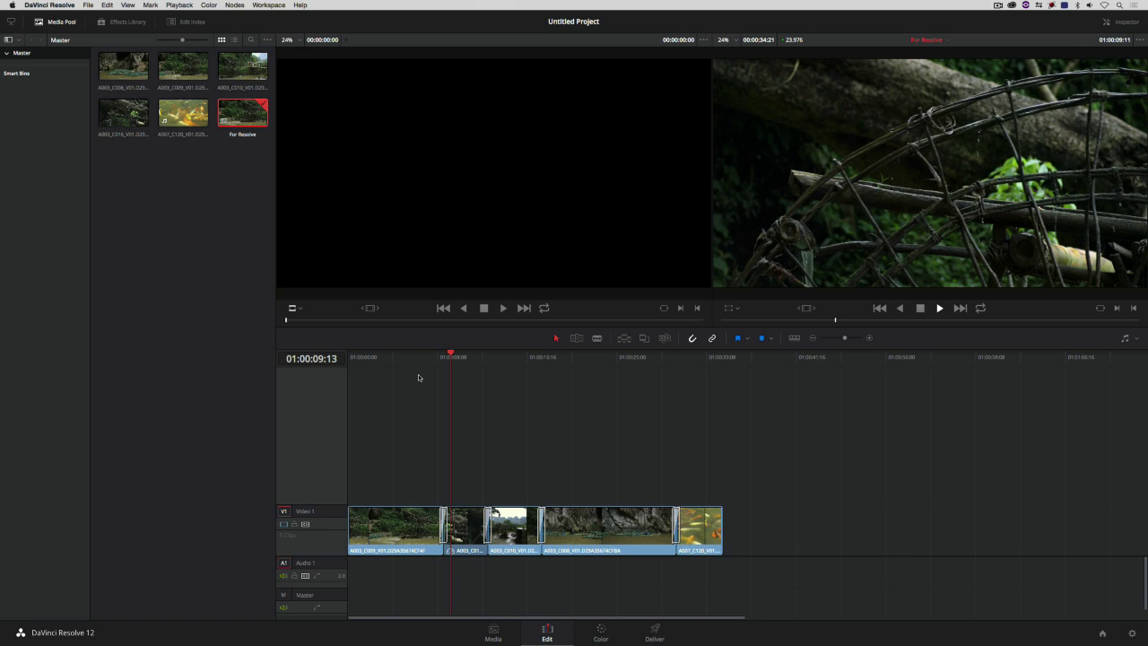
pyautogui.click(440, 359)
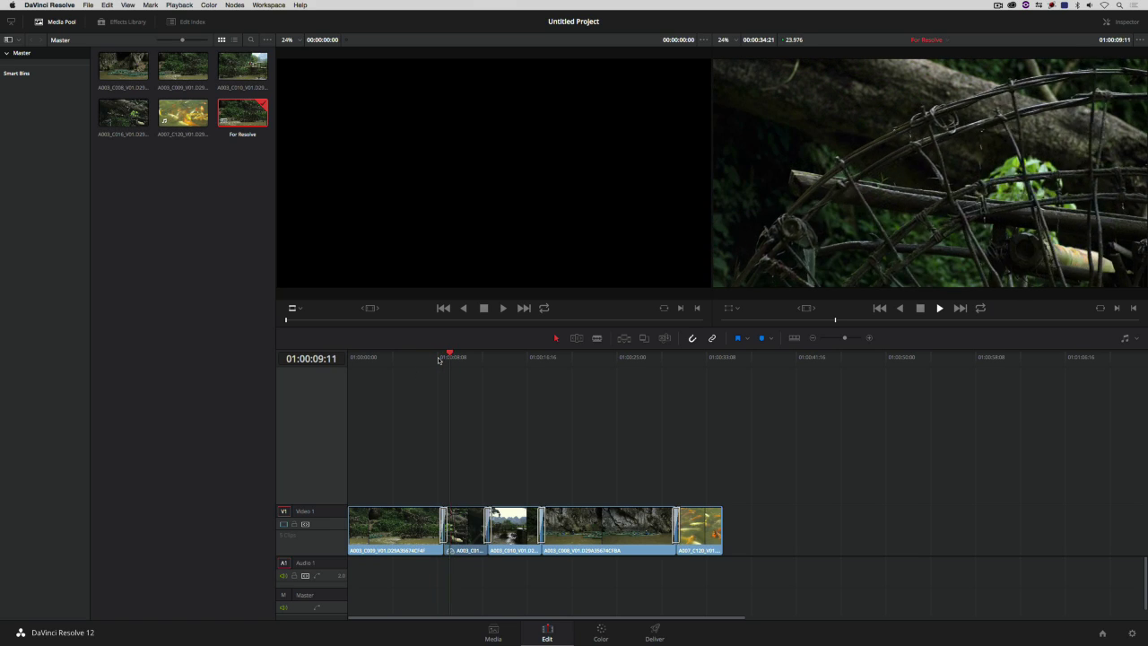
pyautogui.click(481, 359)
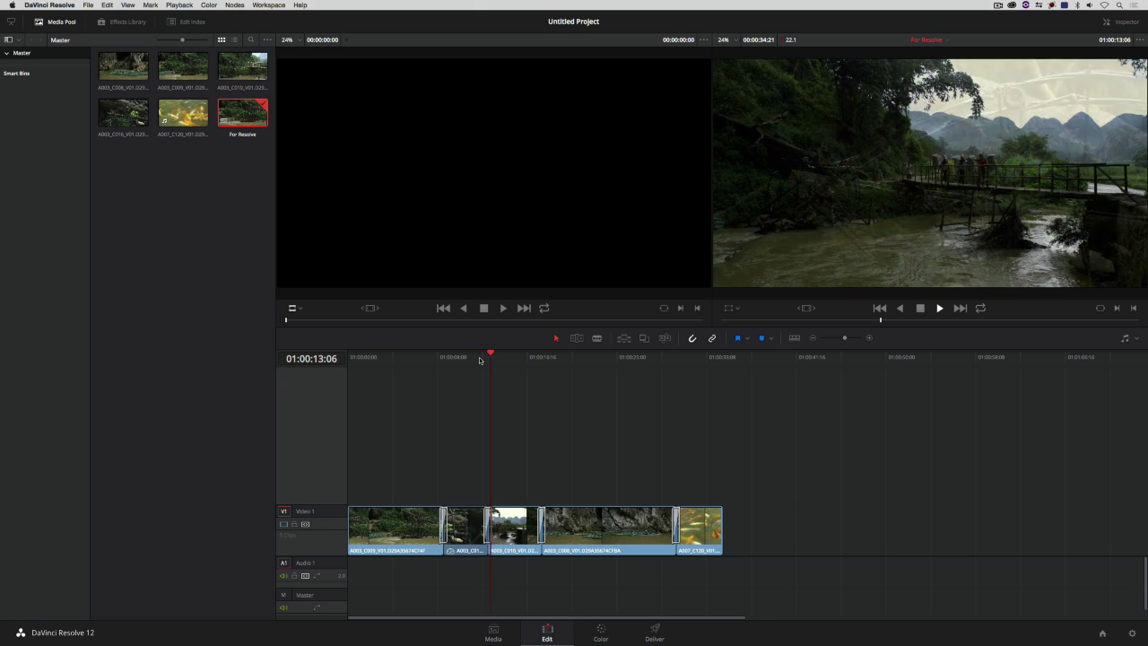
pyautogui.click(524, 359)
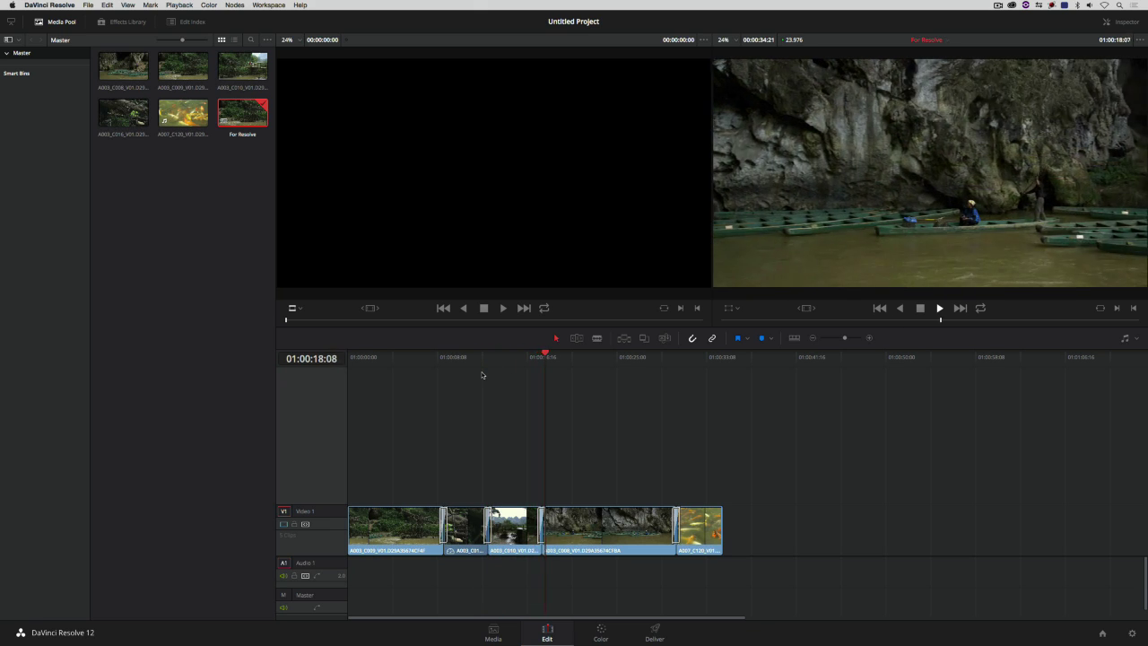
pyautogui.press('space')
pyautogui.click(664, 357)
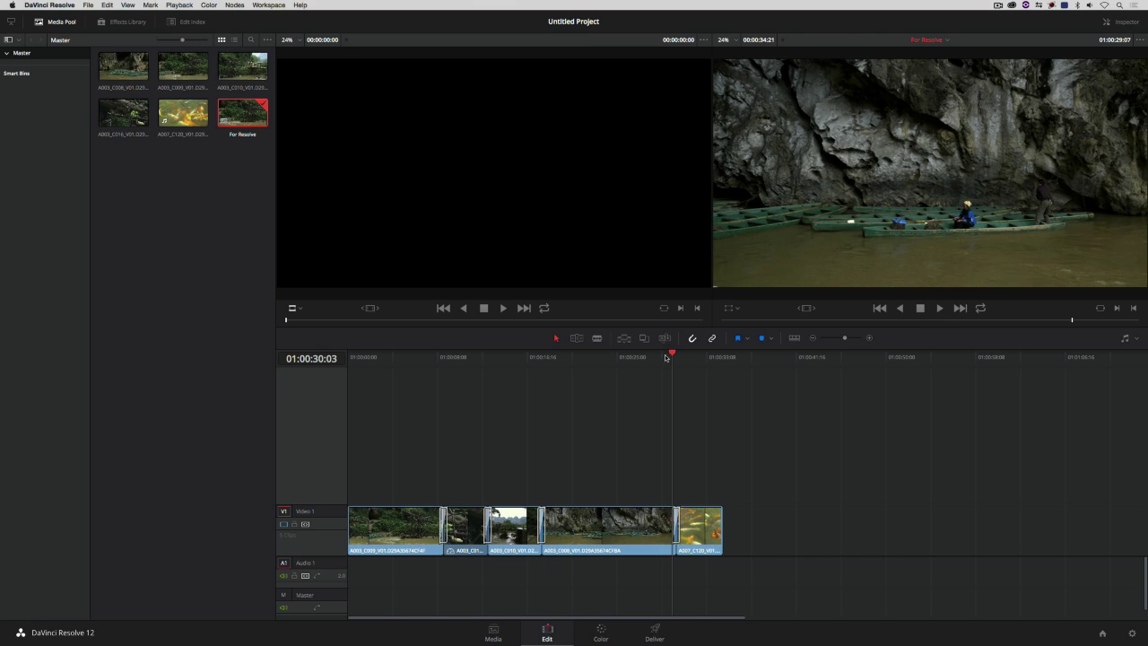
pyautogui.press('space')
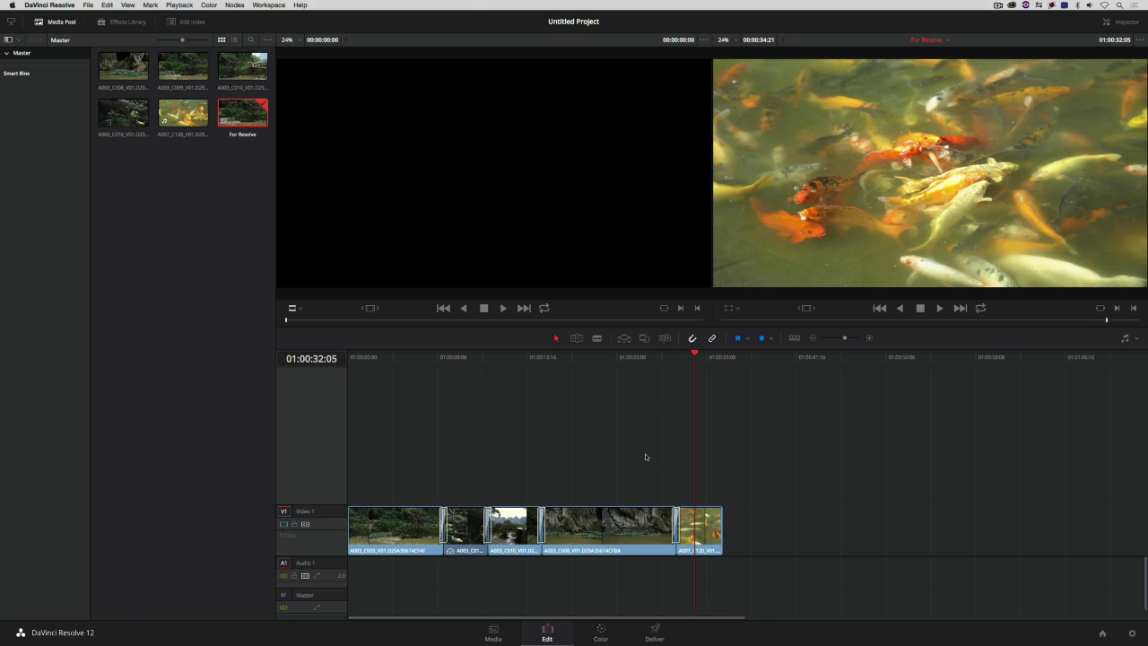
# Step: On the Color page, raise the upper part of the red custom curve for the koi fish clip
pyautogui.click(601, 632)
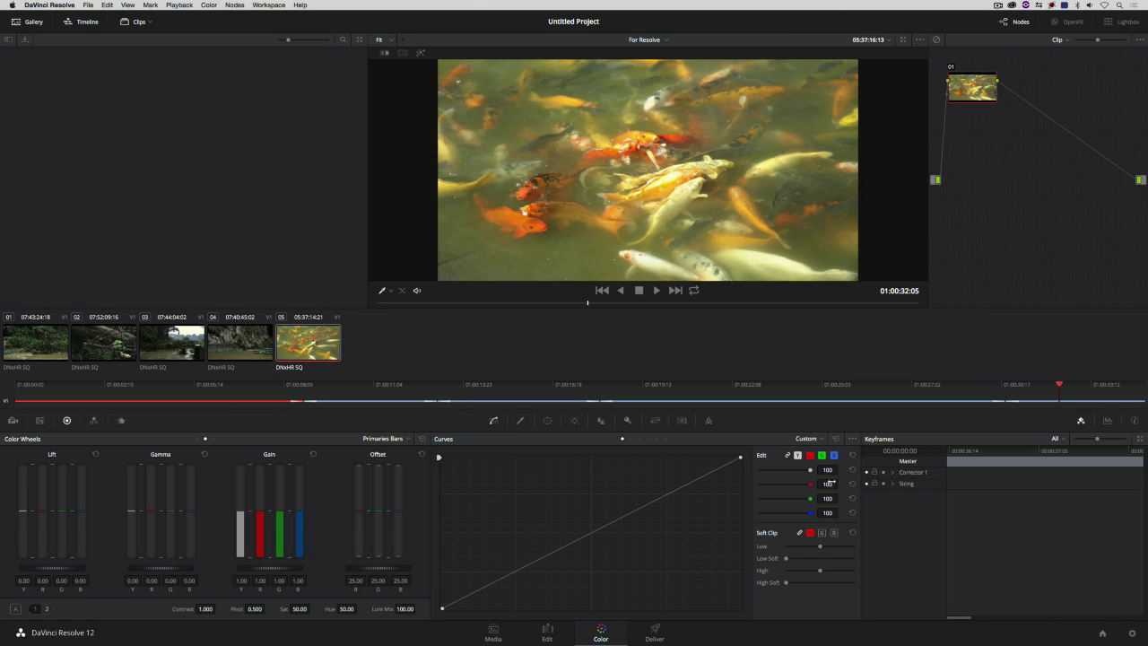
pyautogui.click(810, 455)
pyautogui.moveTo(668, 483); pyautogui.dragTo(657, 462)
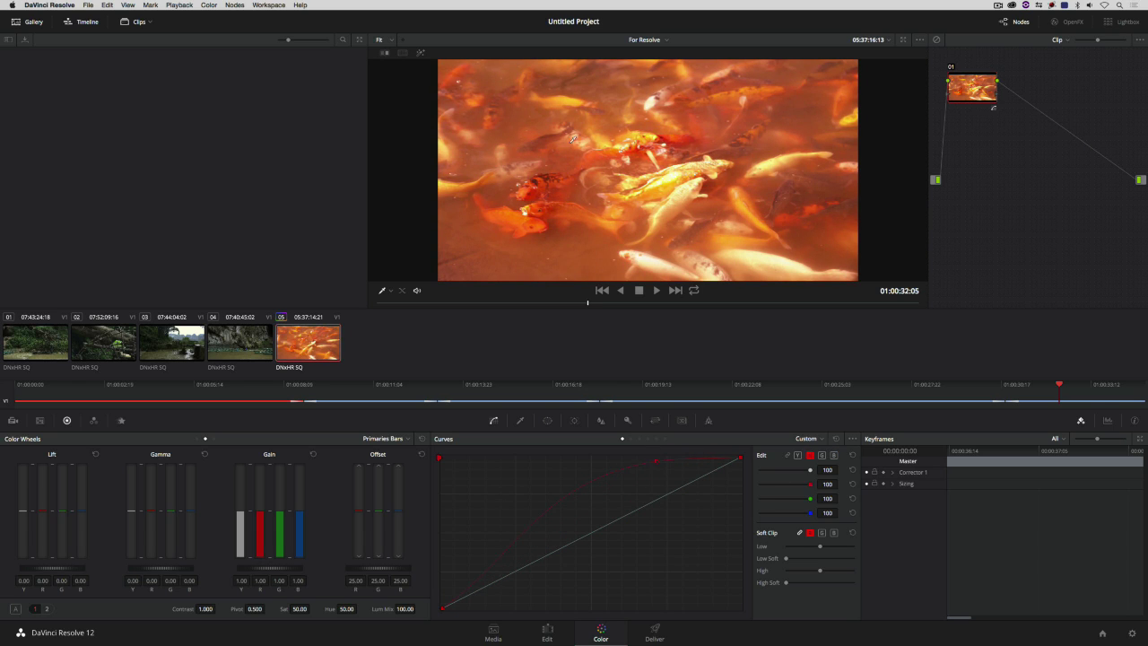
# Step: Raise the midpoint of the green custom curve for the fourth clip
pyautogui.click(257, 342)
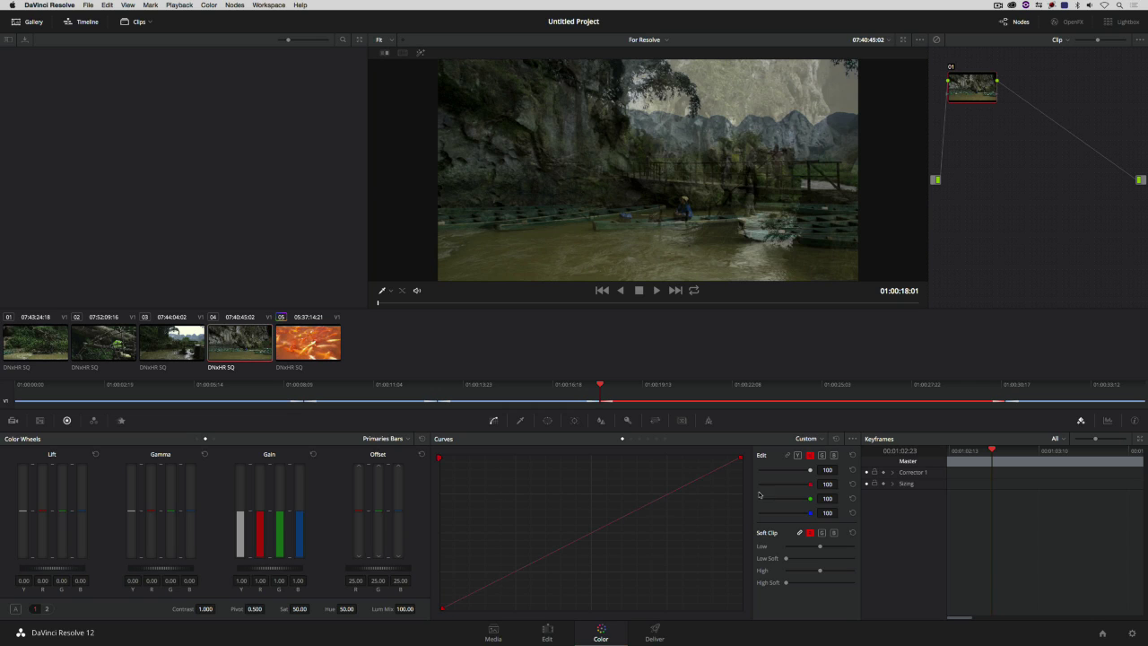
pyautogui.click(822, 455)
pyautogui.moveTo(641, 508); pyautogui.dragTo(601, 475)
# Step: Pull the upper part of the red custom curve far down for the third clip
pyautogui.click(175, 343)
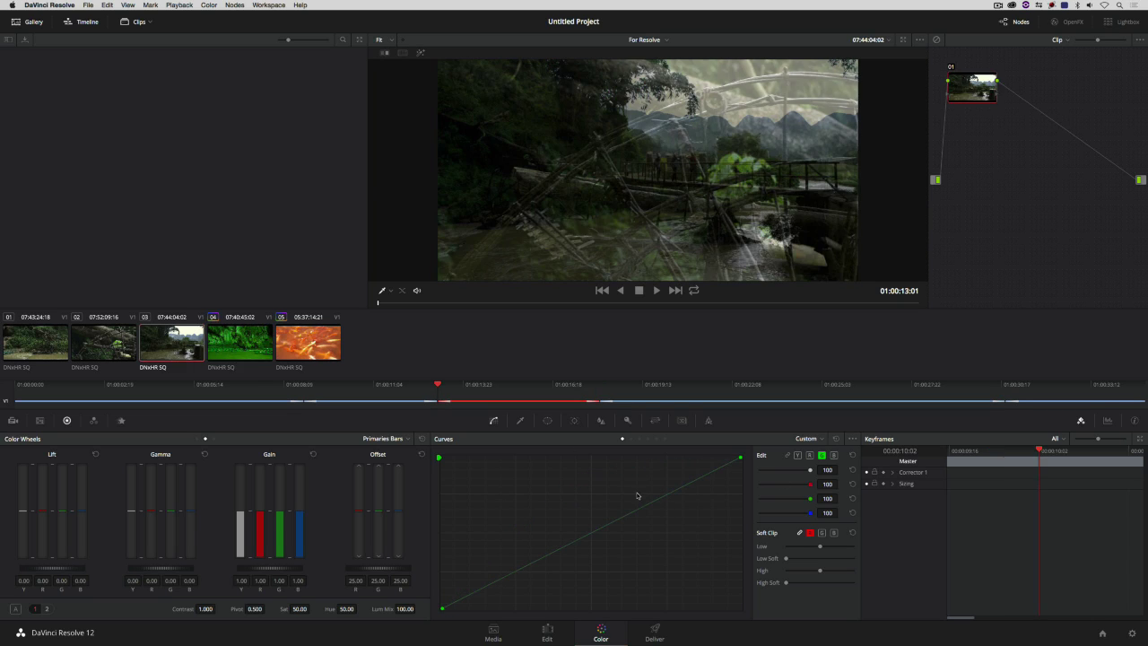
pyautogui.click(810, 455)
pyautogui.moveTo(645, 511); pyautogui.dragTo(728, 520)
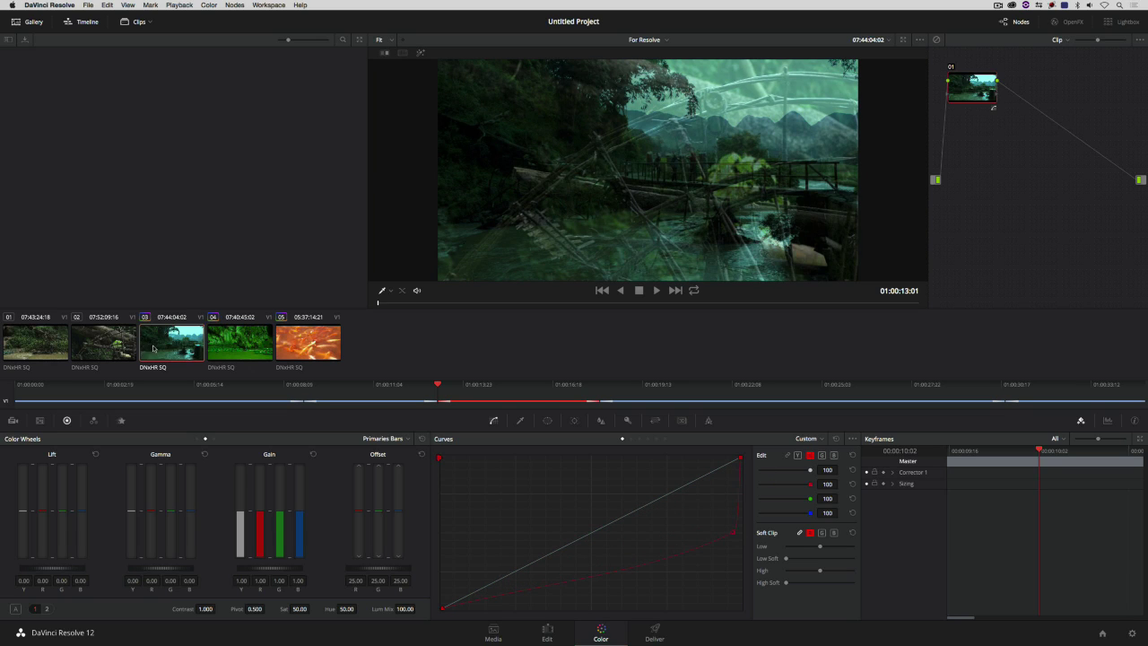
# Step: Desaturate the second clip completely by setting its saturation to 0
pyautogui.click(101, 344)
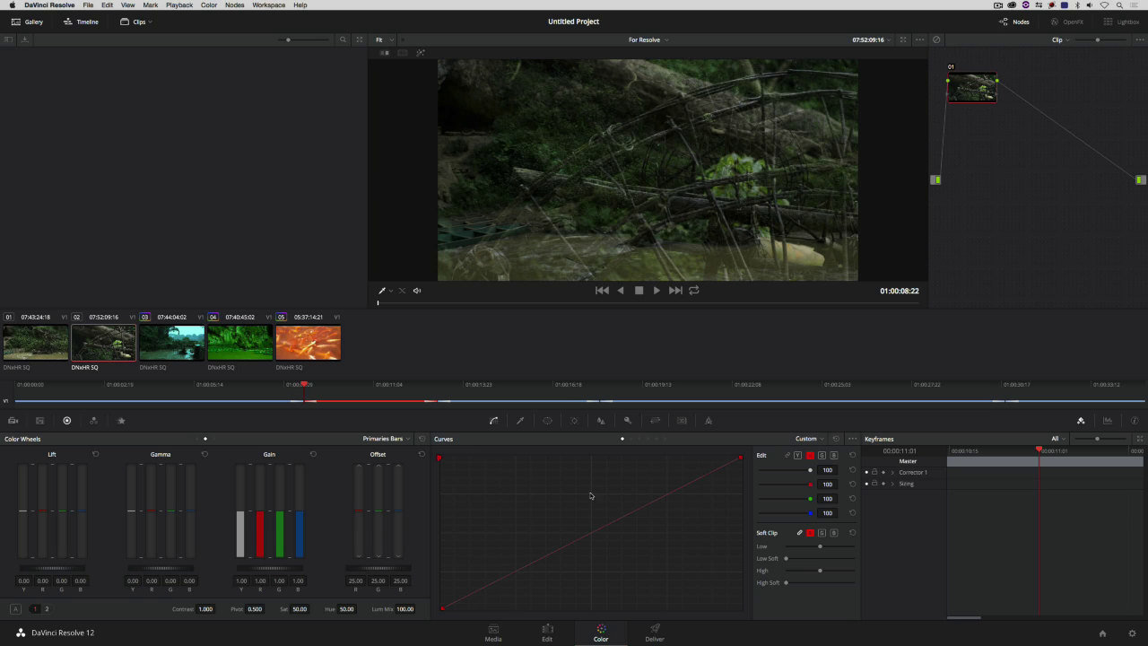
pyautogui.click(300, 609)
pyautogui.write('0')
pyautogui.press('Return')
# Step: Raise the midpoint of the blue custom curve strongly for the first clip
pyautogui.moveTo(313, 386); pyautogui.dragTo(207, 385)
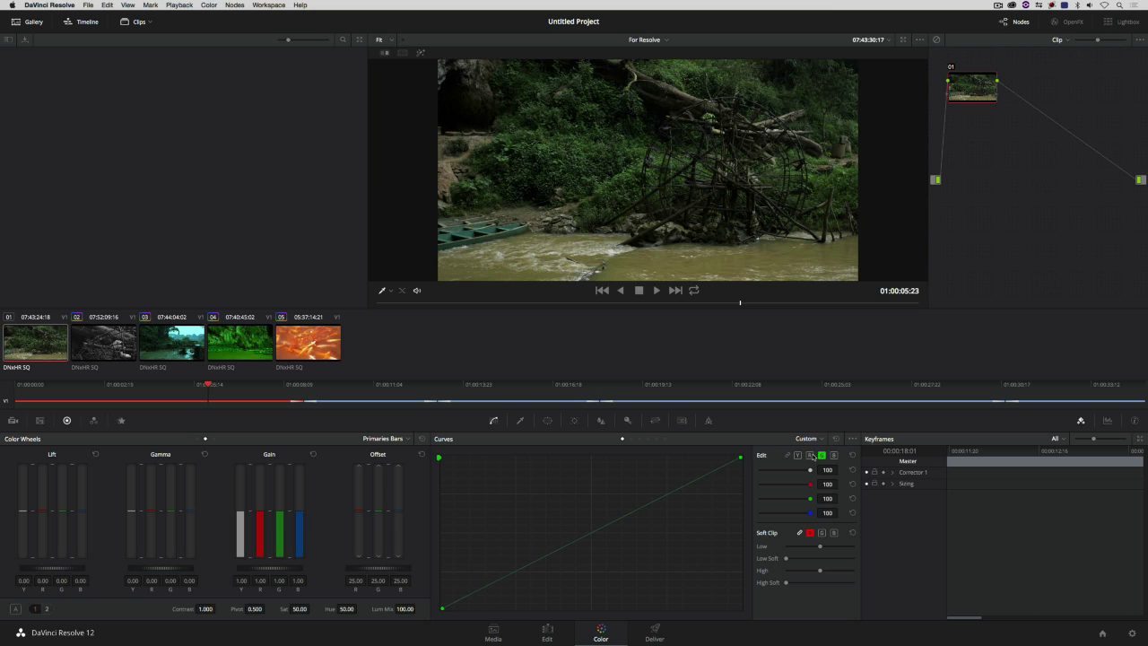
pyautogui.click(834, 455)
pyautogui.moveTo(626, 516); pyautogui.dragTo(574, 472)
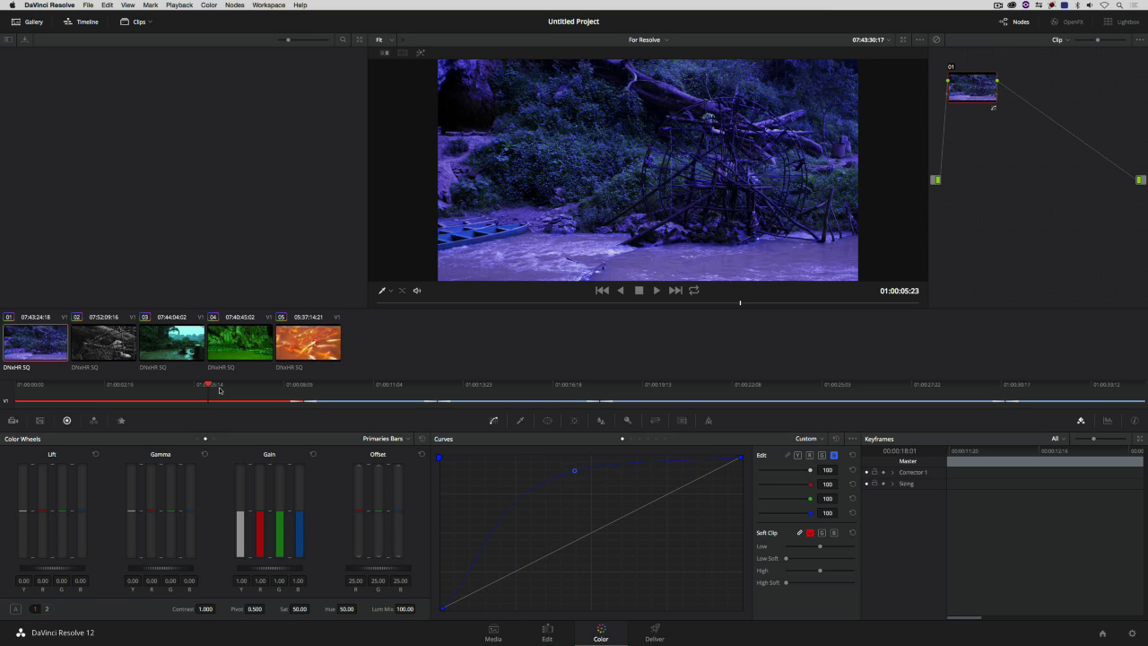
# Step: Check the graded first clip on the Edit page, and load the Avid AAF Round-Trip render preset on the Deliver page
pyautogui.click(548, 630)
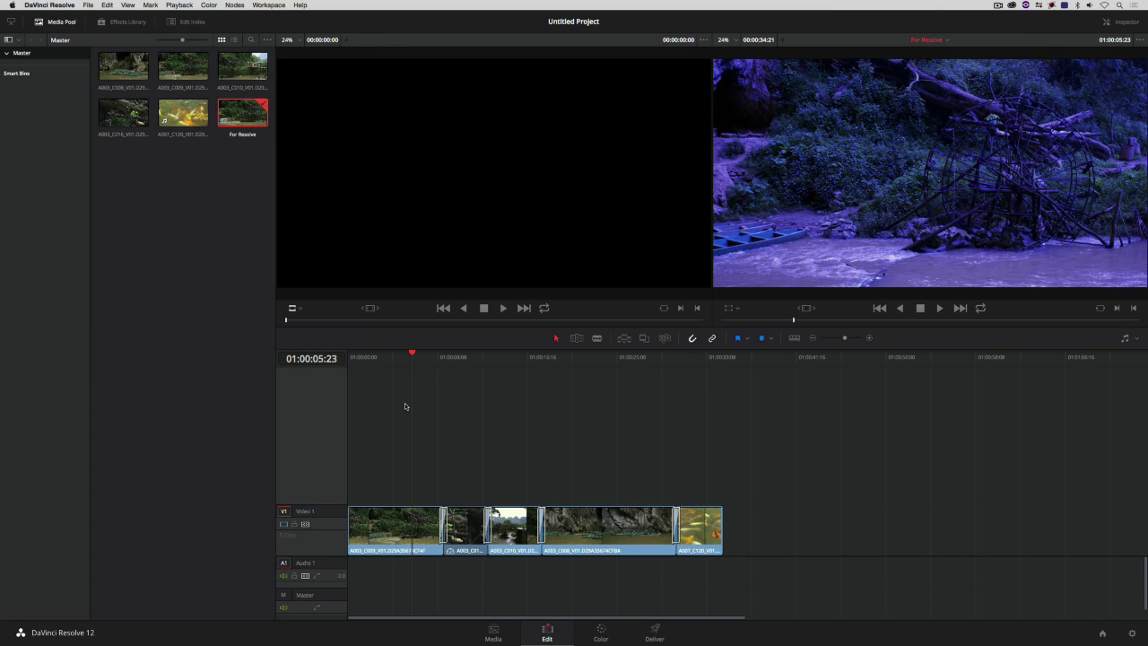
pyautogui.moveTo(414, 354); pyautogui.dragTo(376, 431)
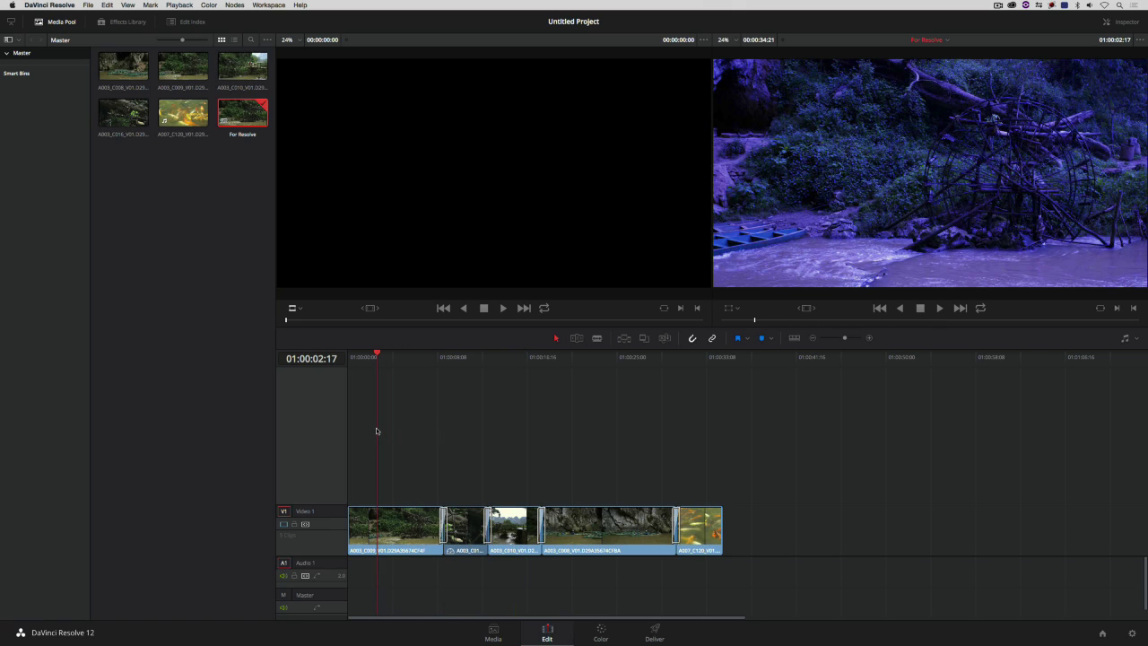
pyautogui.click(654, 632)
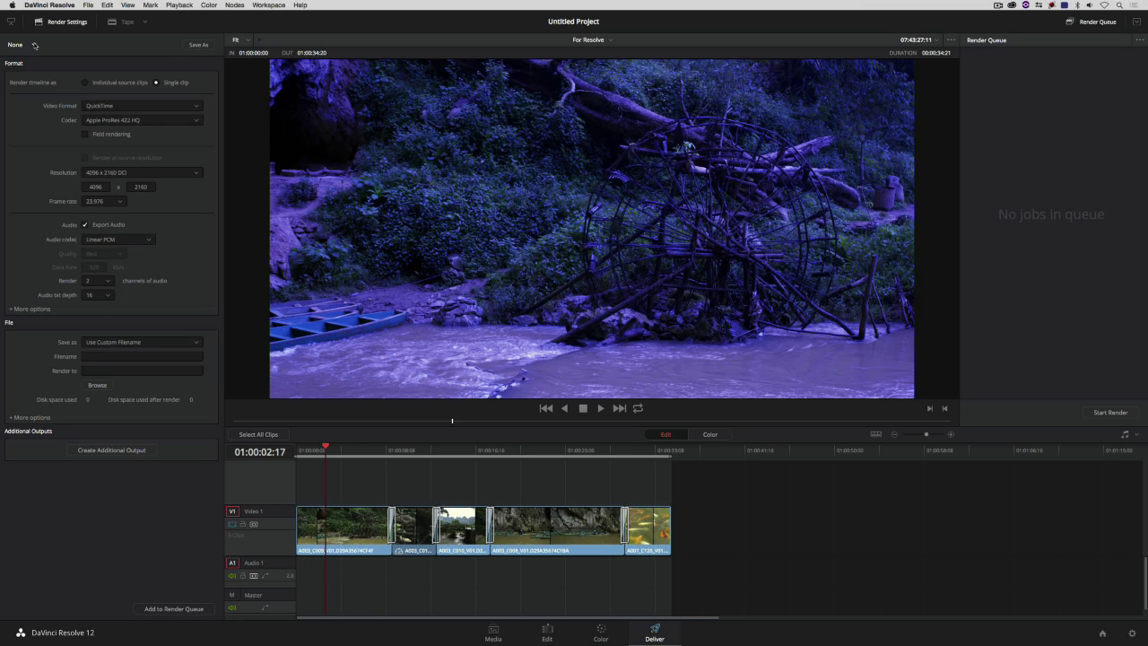
pyautogui.click(35, 44)
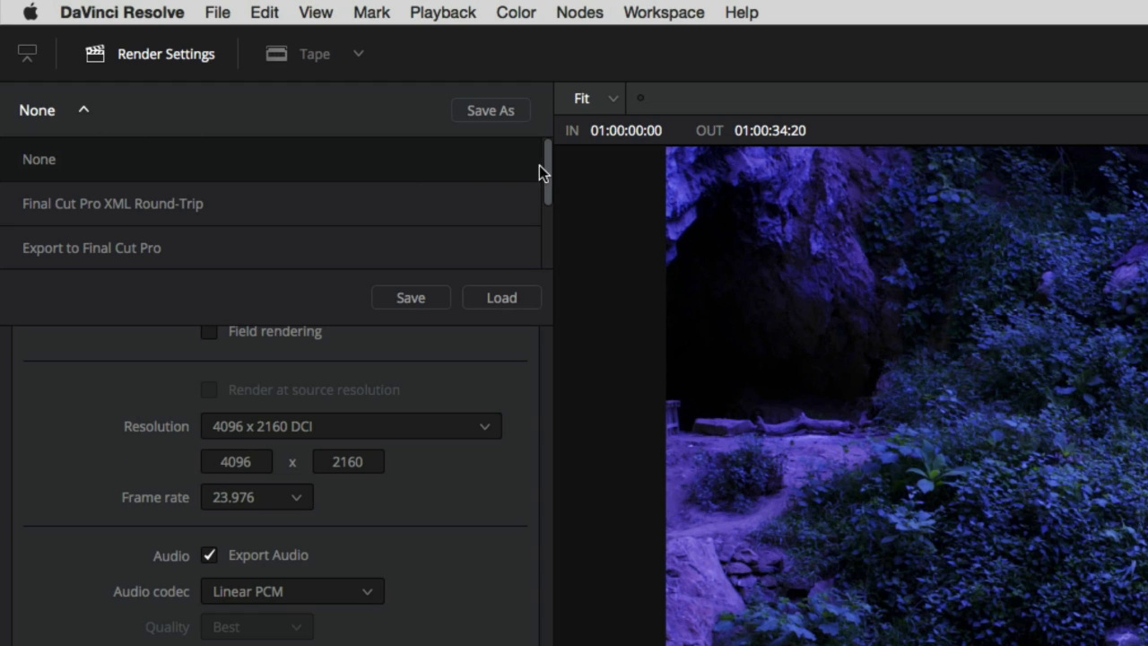
pyautogui.moveTo(550, 164); pyautogui.dragTo(549, 195)
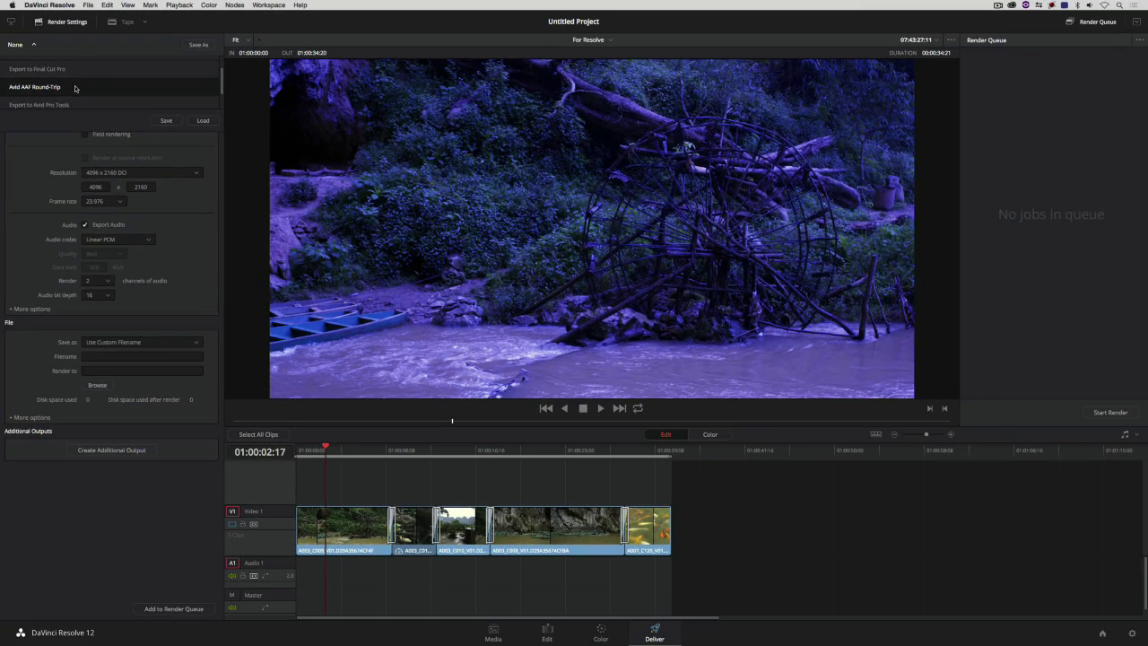
pyautogui.click(496, 298)
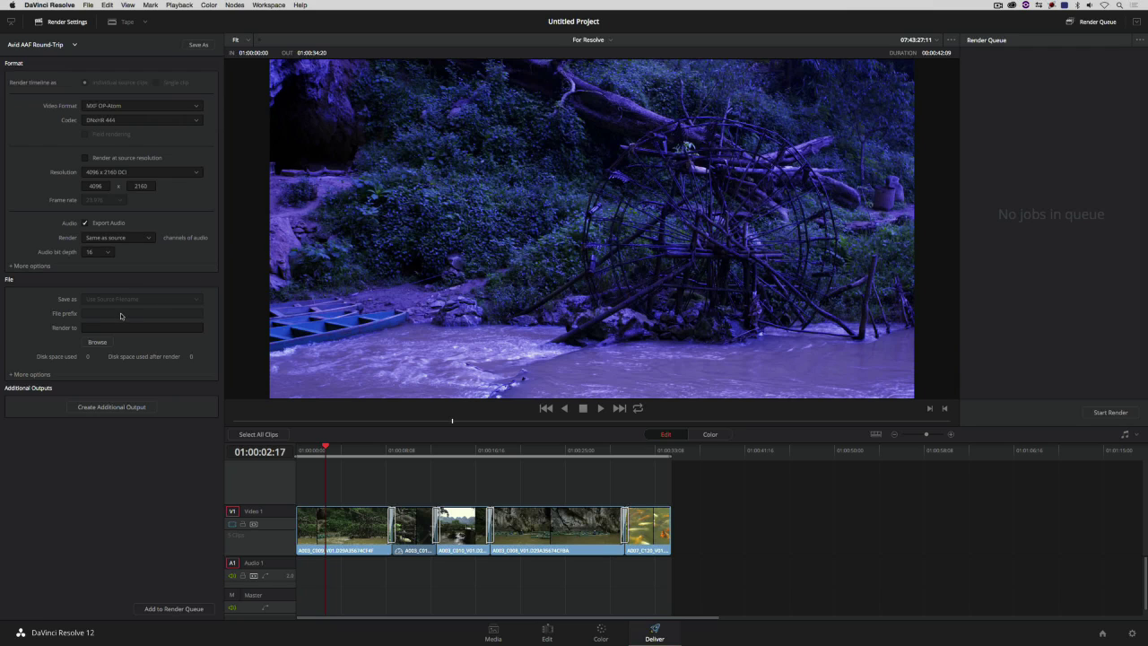
# Step: Create a folder named Resolve Export on the desktop for the render files, and return to DaVinci Resolve
pyautogui.click(97, 343)
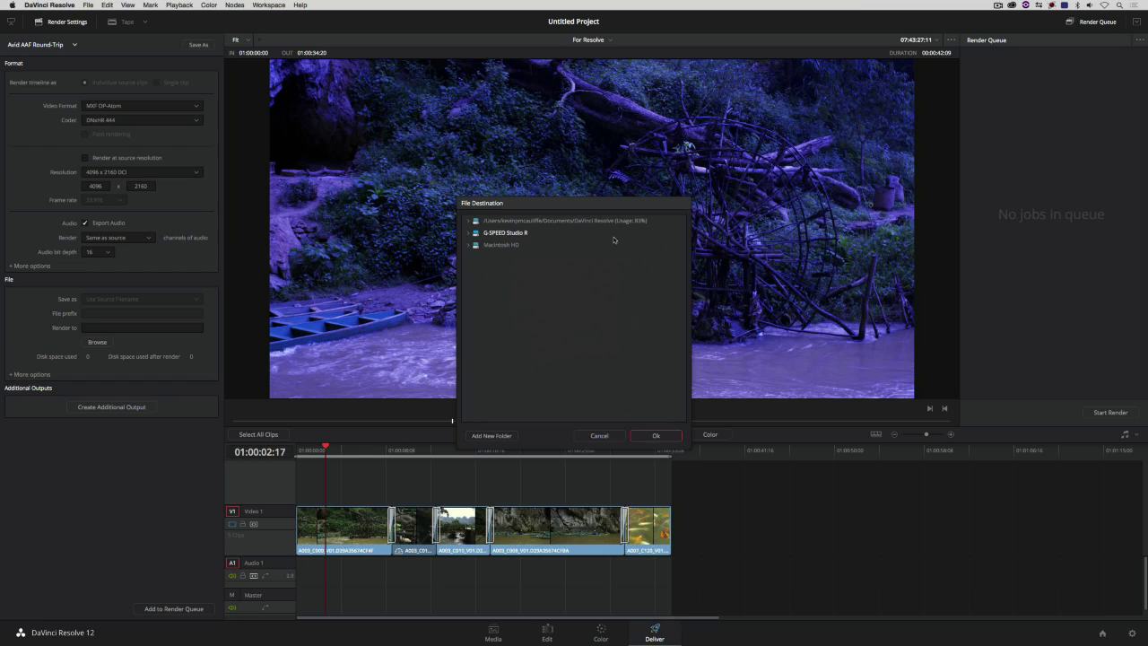
pyautogui.click(603, 436)
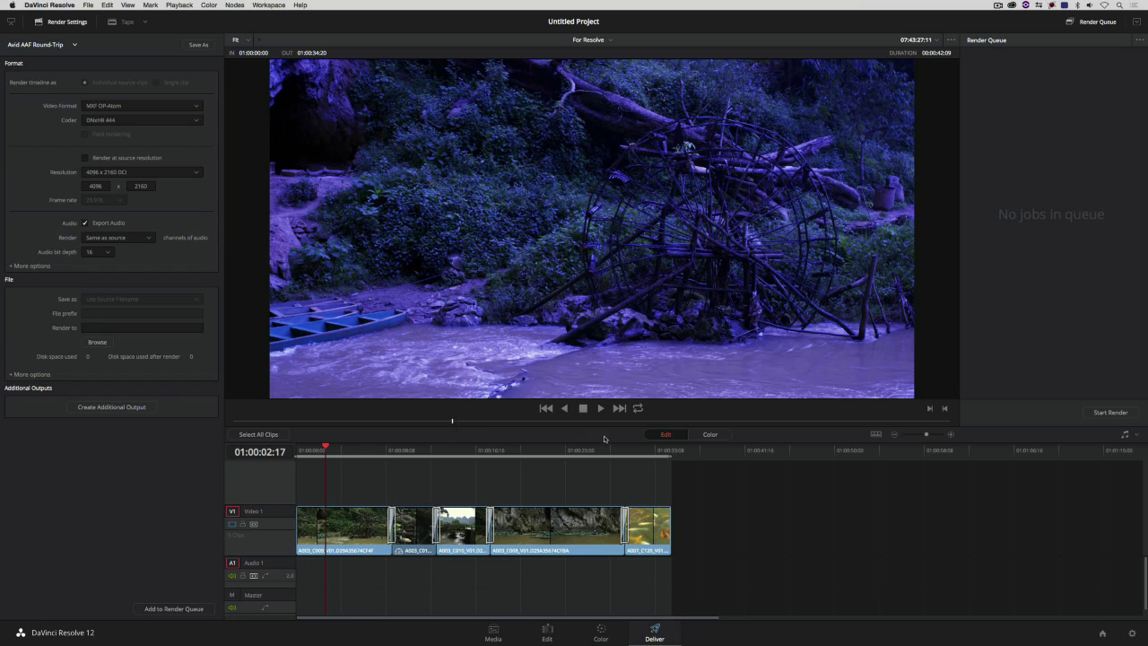
pyautogui.press('super+h')
pyautogui.press('super+shift+n')
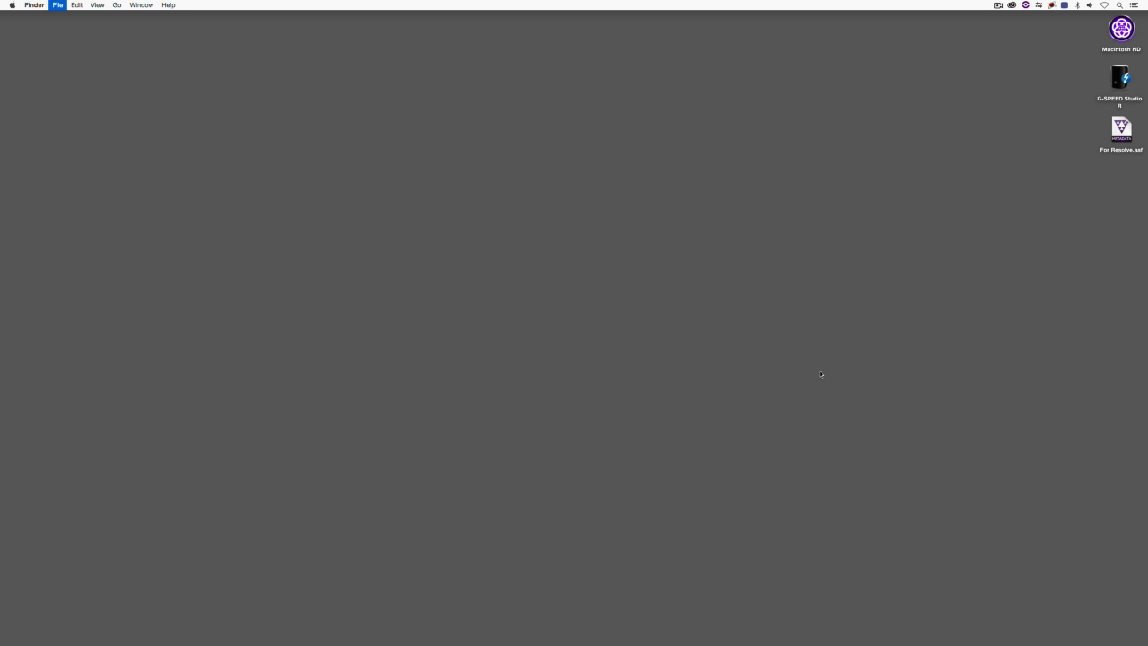
pyautogui.write('Resolve')
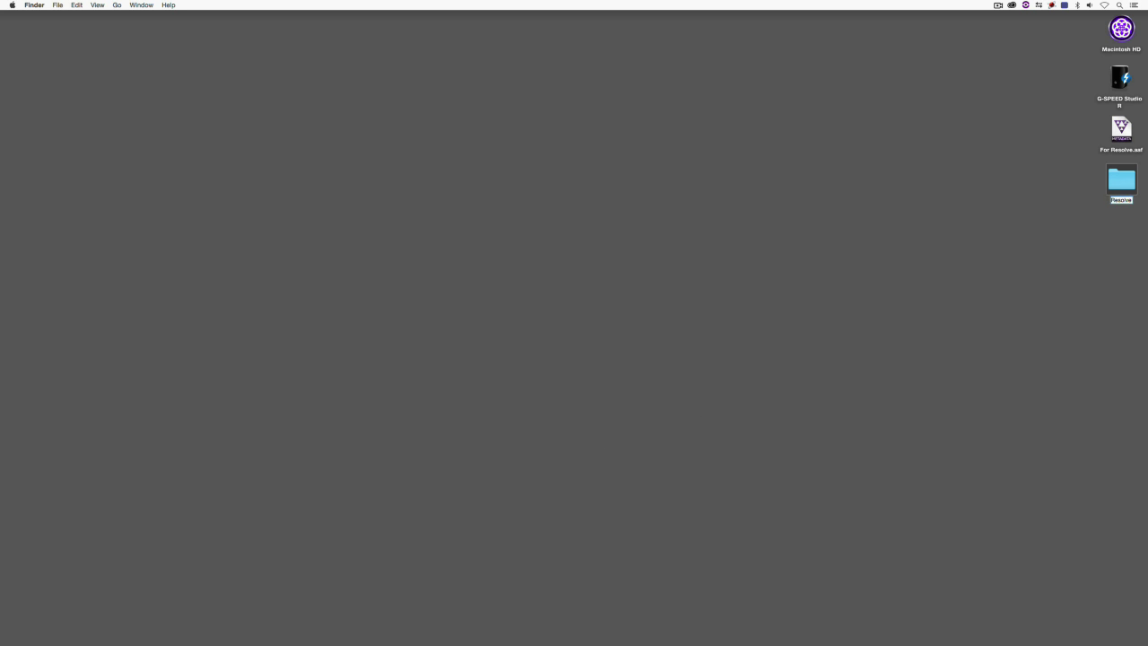
pyautogui.write(' Export')
pyautogui.press('Return')
pyautogui.press('super+Tab')
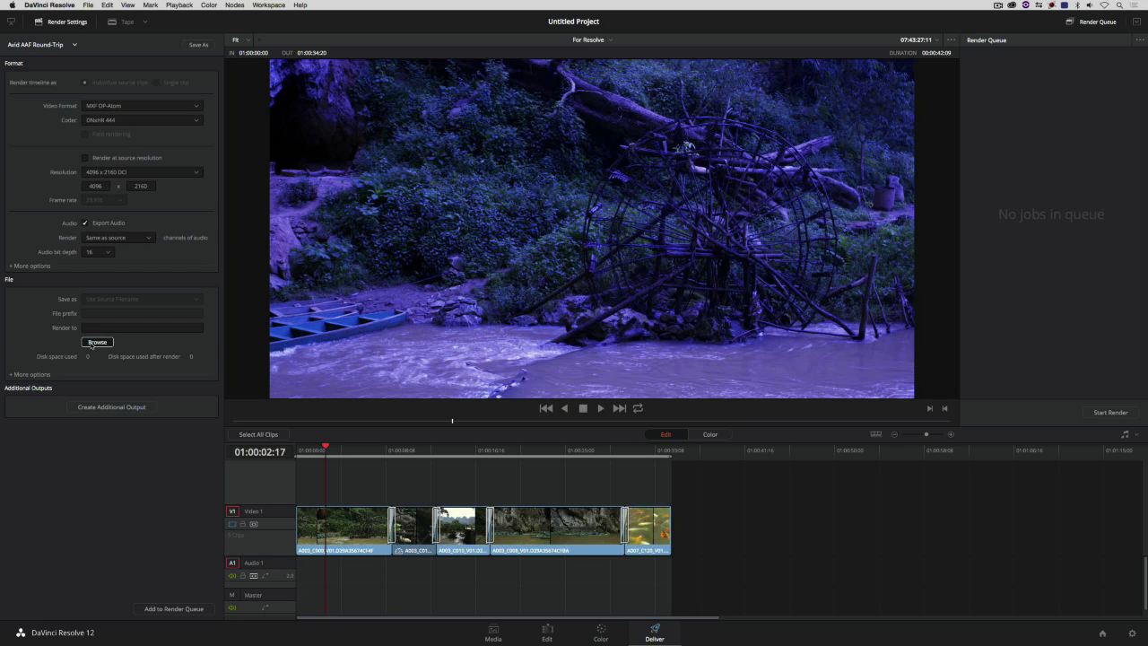
# Step: Set the render destination to the Resolve Export folder on the Desktop of Macintosh HD
pyautogui.click(95, 342)
pyautogui.click(468, 245)
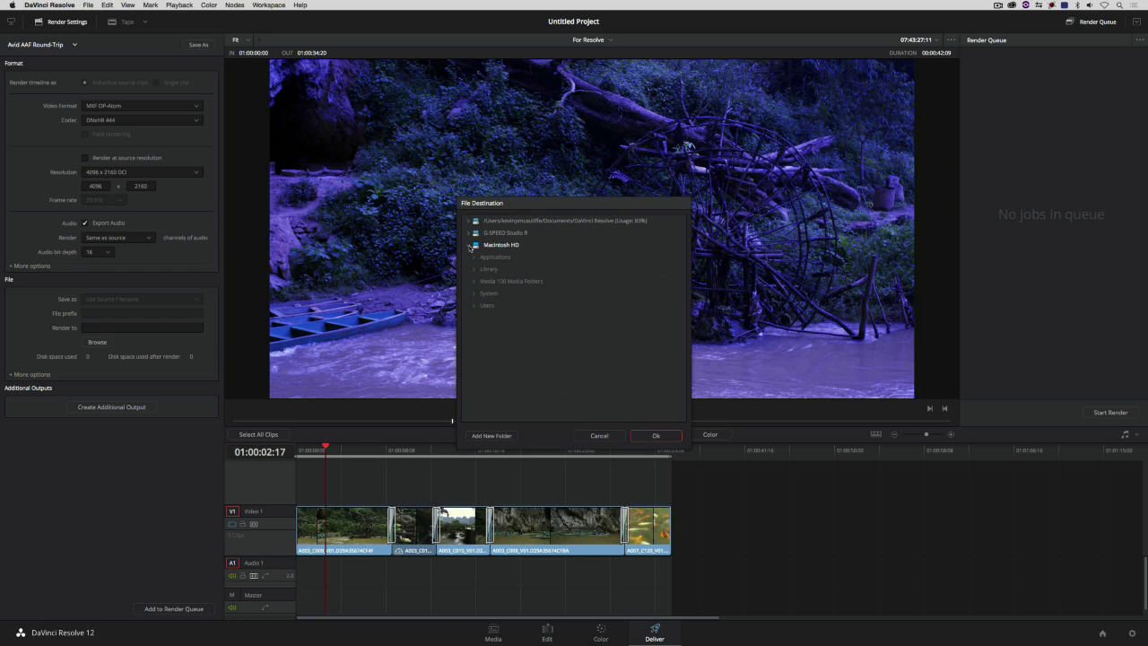
pyautogui.click(474, 305)
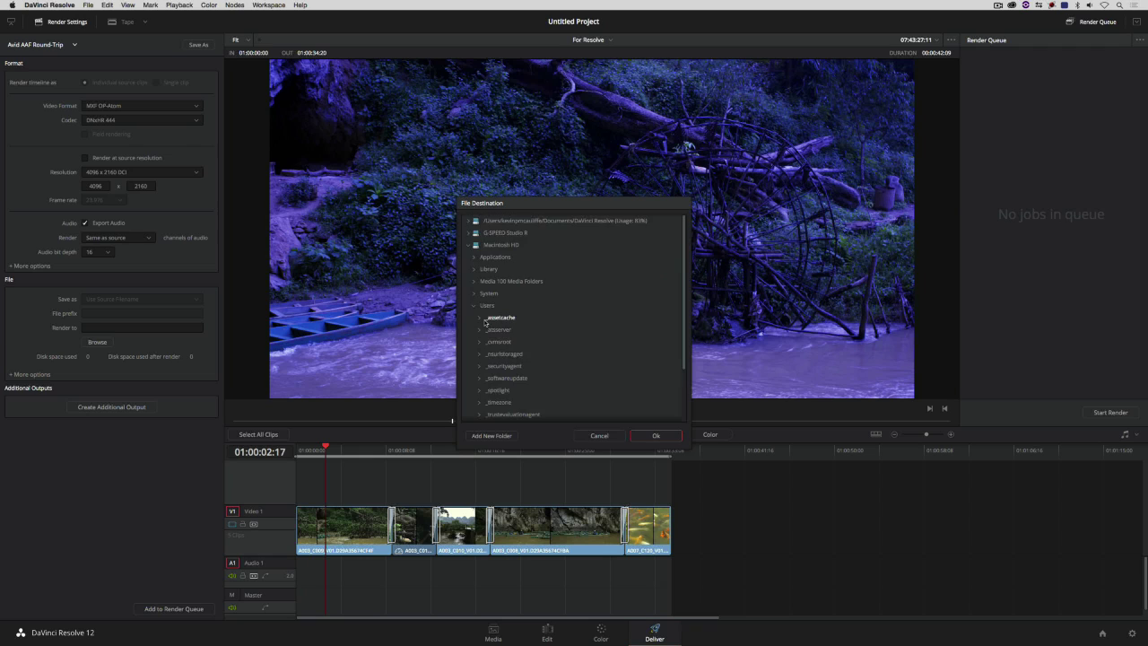
pyautogui.scroll(-3, 489, 327)
pyautogui.click(478, 384)
pyautogui.scroll(-5, 485, 323)
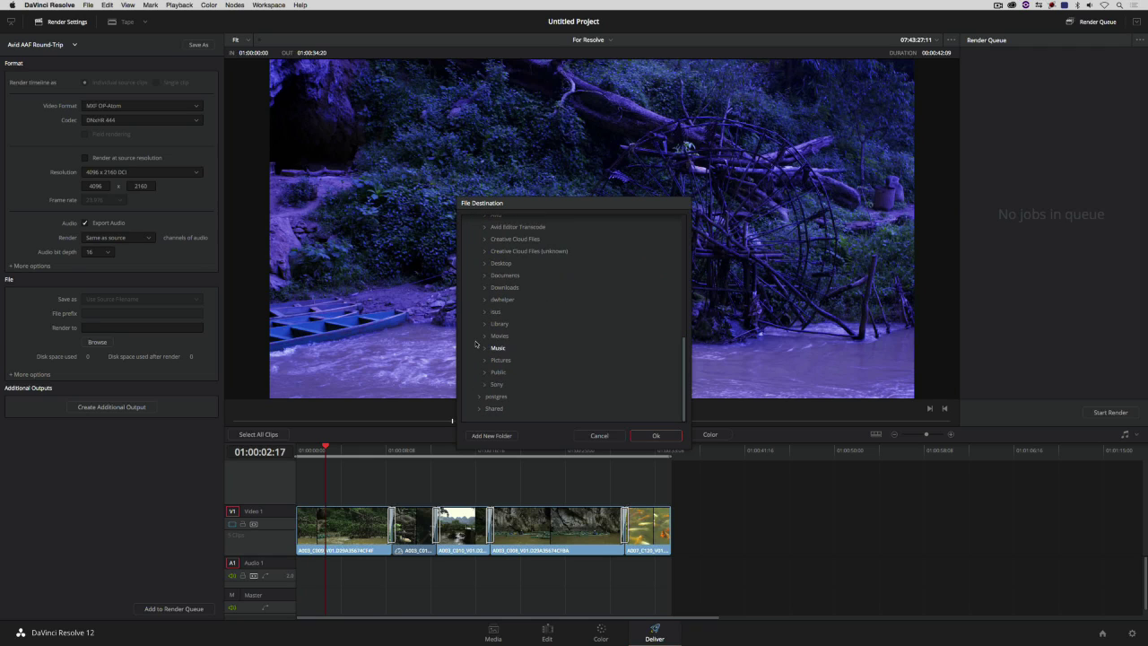
pyautogui.click(485, 293)
pyautogui.click(511, 305)
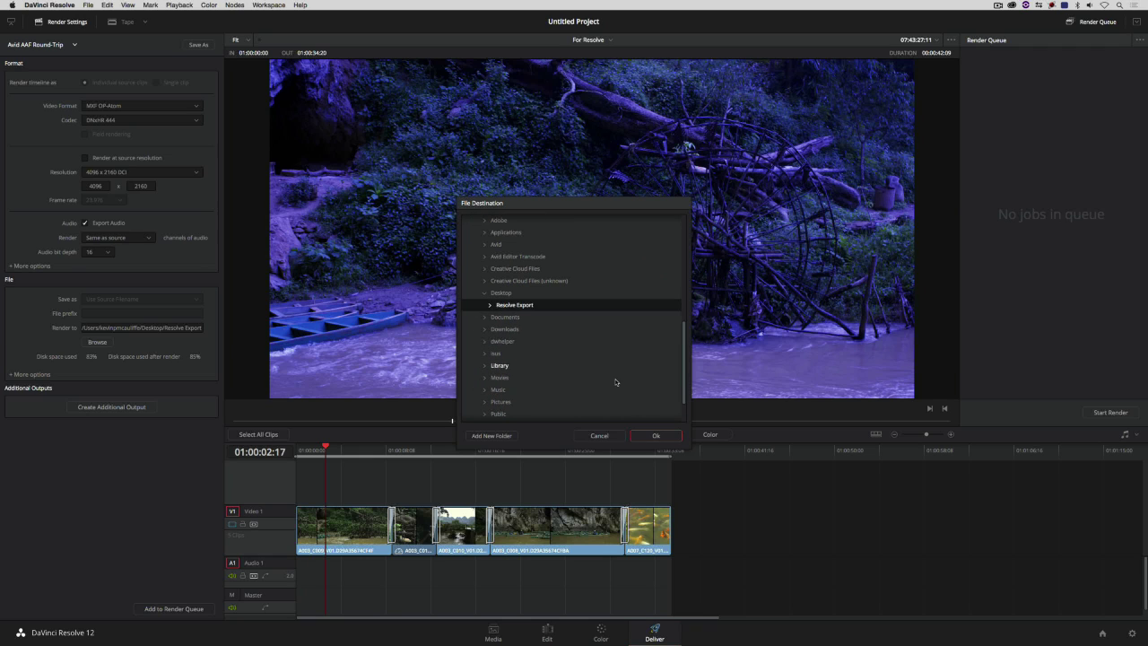
pyautogui.click(656, 435)
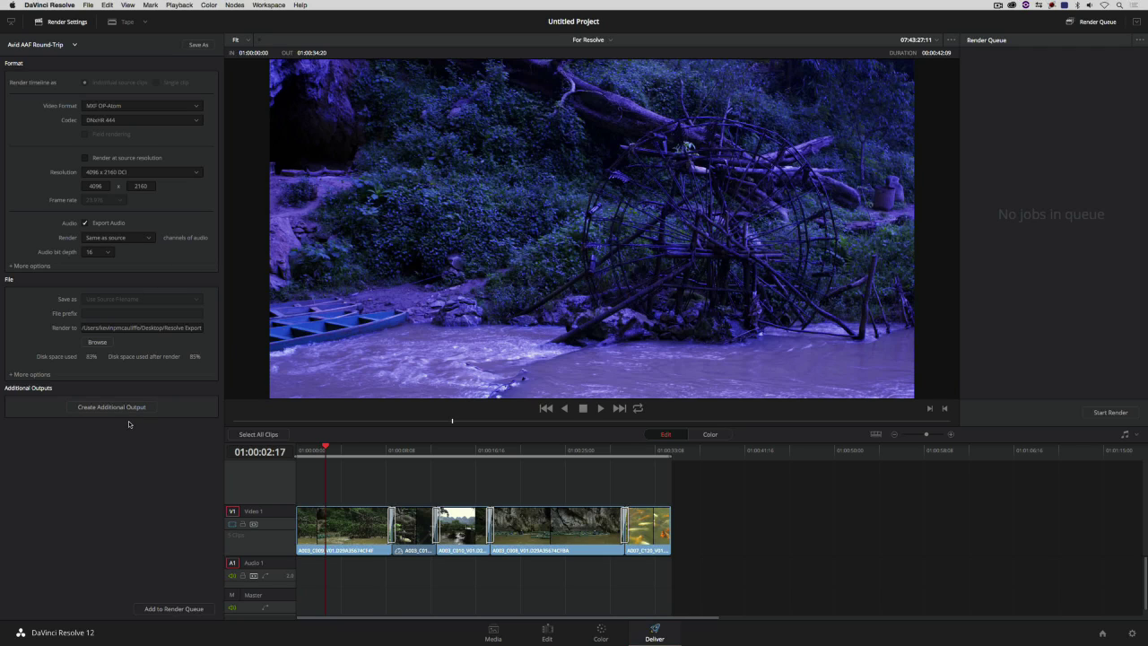
# Step: Add the round-trip job to the render queue and start rendering it
pyautogui.click(155, 609)
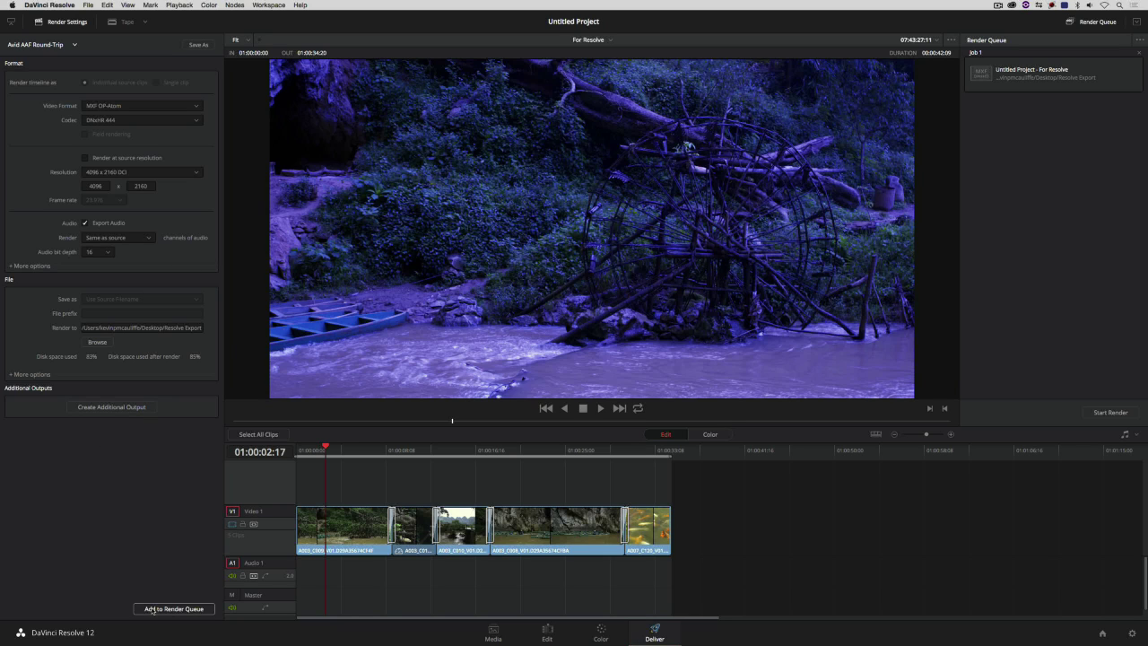
pyautogui.click(1111, 412)
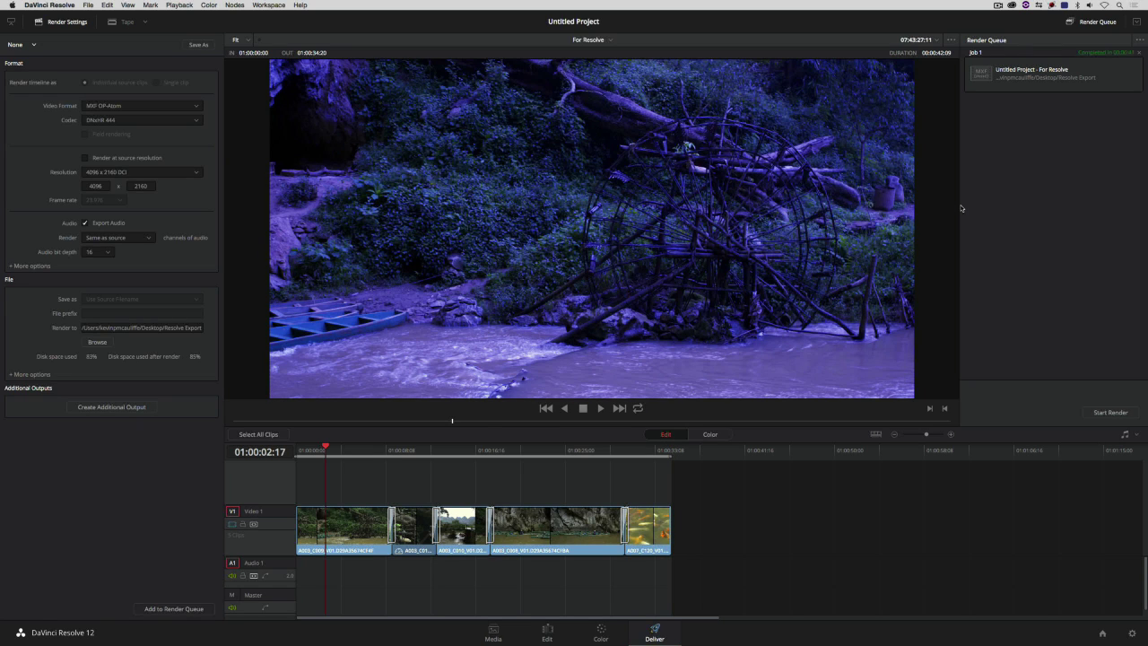
# Step: Open the Resolve Export folder on the desktop and examine the rendered AAF and MXF files
pyautogui.press('super+h')
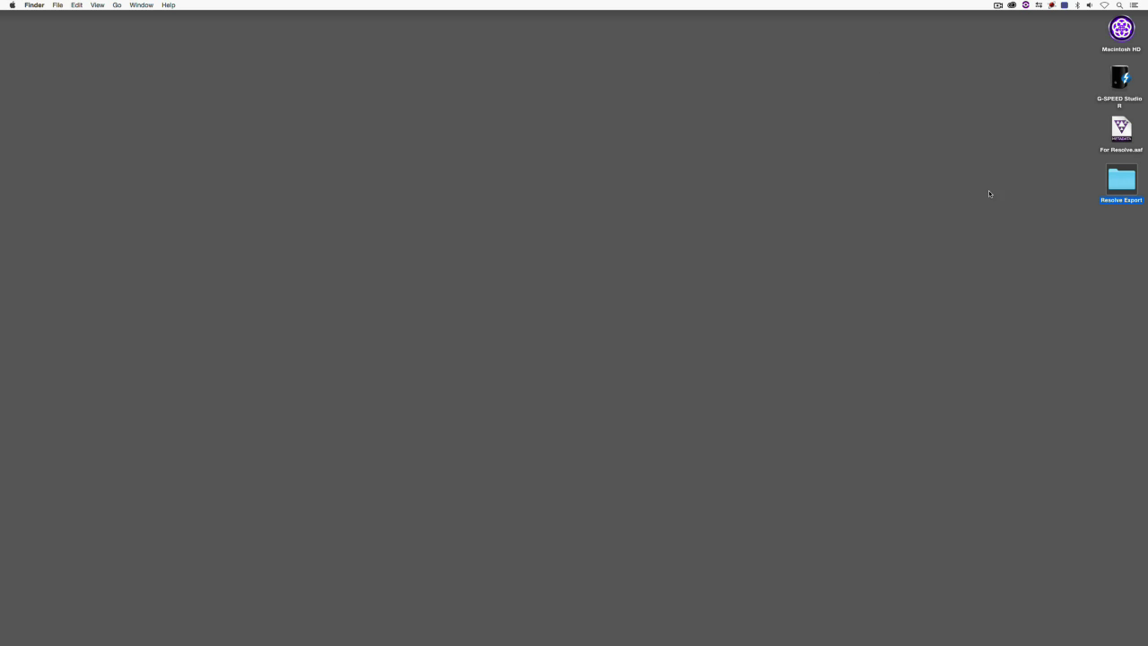
pyautogui.doubleClick(1125, 178)
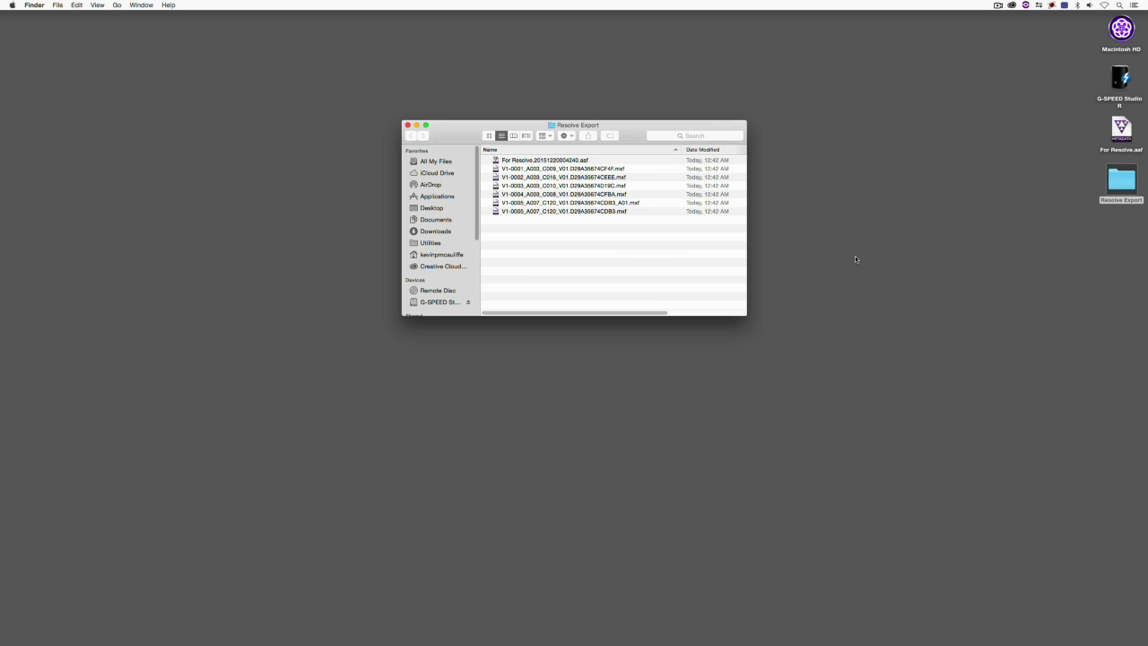
pyautogui.moveTo(746, 315); pyautogui.dragTo(834, 357)
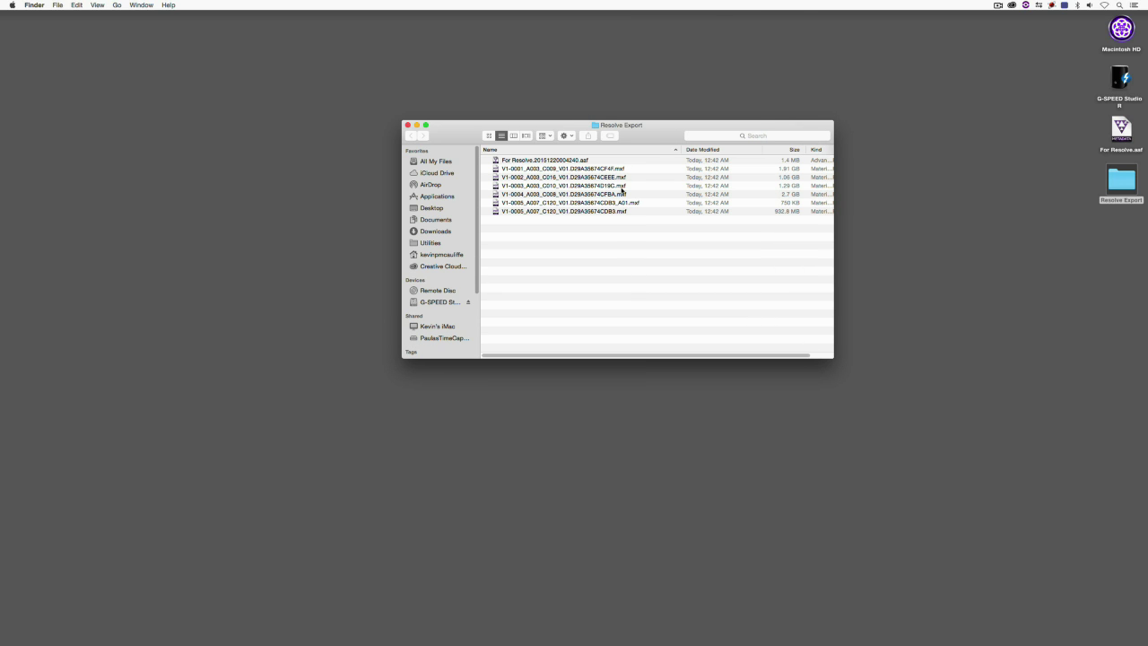
pyautogui.click(581, 160)
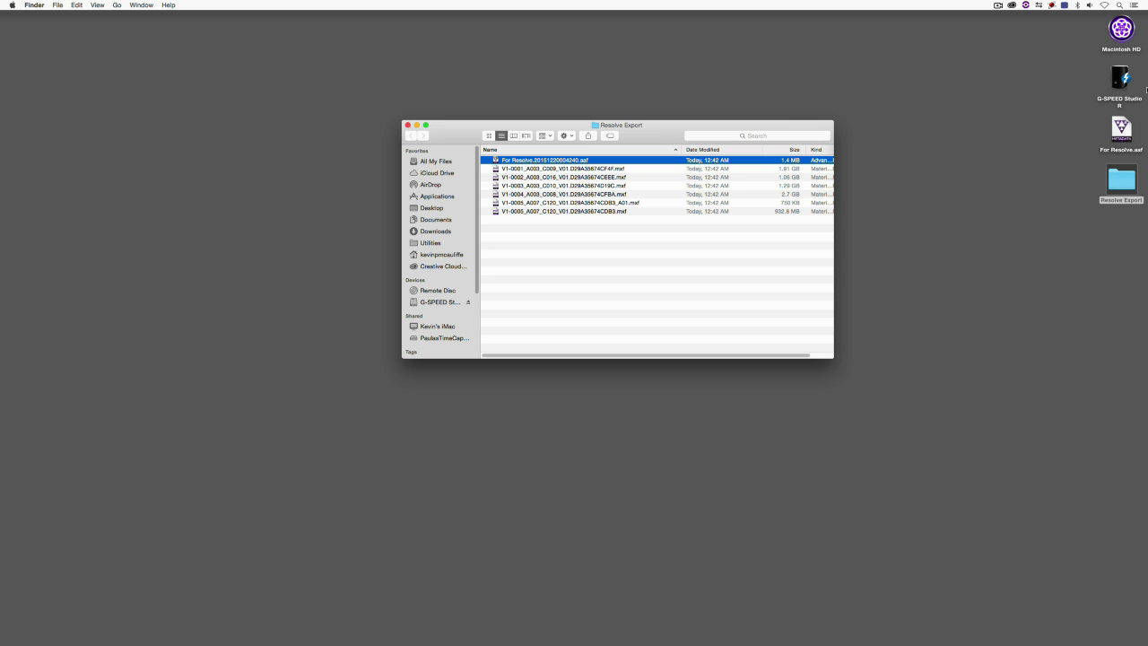
# Step: Open media folder 1 inside Avid MediaFiles on the G-SPEED Studio R drive, placing its window below the Resolve Export window
pyautogui.doubleClick(1121, 79)
pyautogui.moveTo(642, 127); pyautogui.dragTo(723, 265)
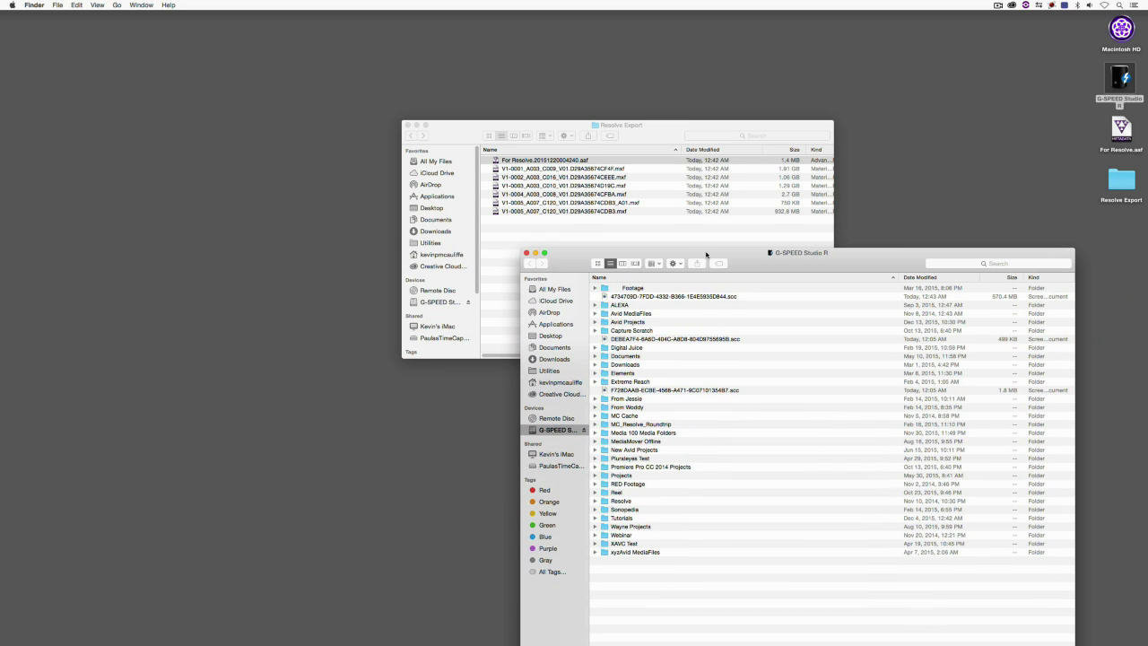
pyautogui.doubleClick(646, 305)
pyautogui.doubleClick(629, 288)
pyautogui.doubleClick(630, 288)
pyautogui.moveTo(586, 263); pyautogui.dragTo(535, 261)
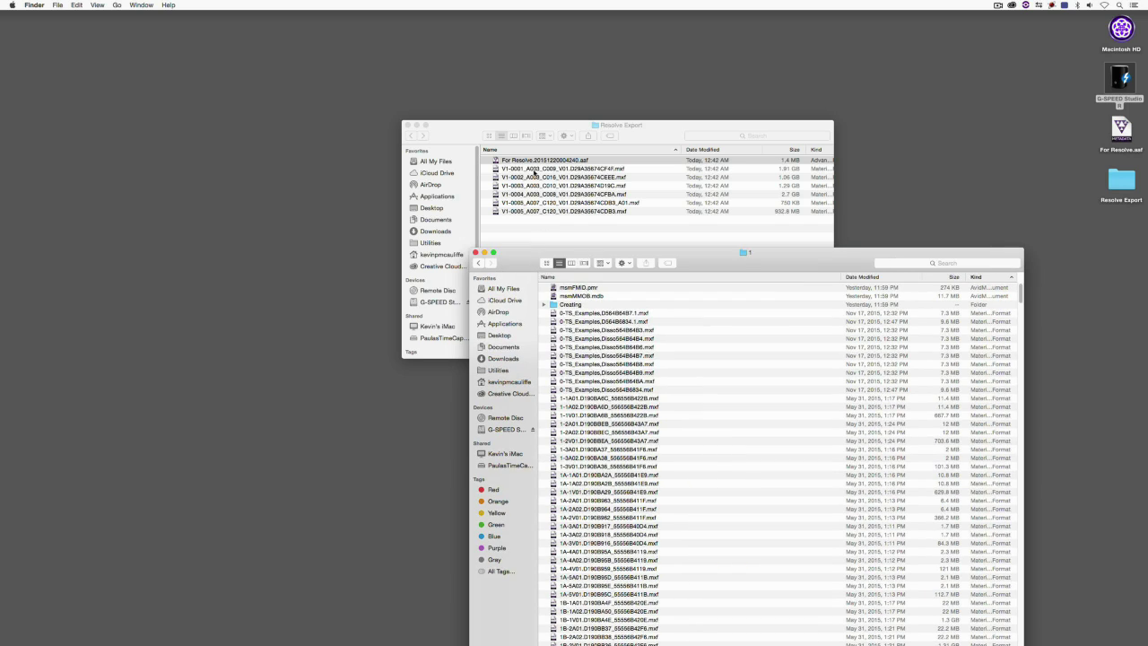
# Step: Copy all the MXF files from Resolve Export into Avid media folder 1, replacing any existing files with the same names
pyautogui.click(536, 180)
pyautogui.click(538, 167)
pyautogui.keyDown('shift'); pyautogui.click(542, 211); pyautogui.keyUp('shift')
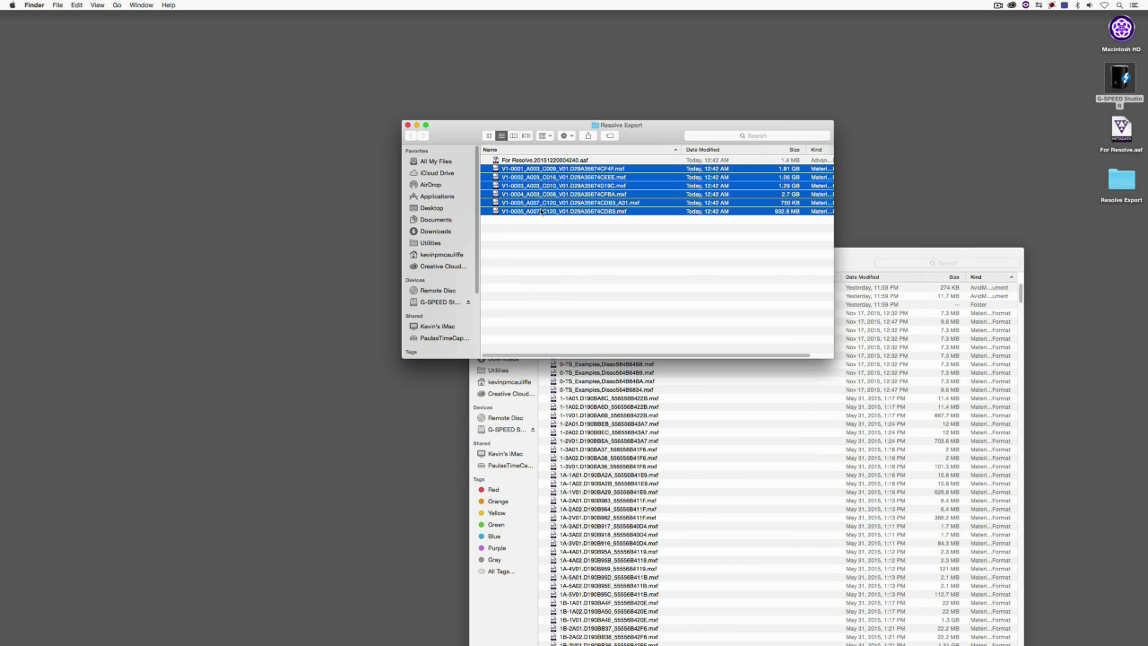
pyautogui.click(866, 253)
pyautogui.press('super+alt+v')
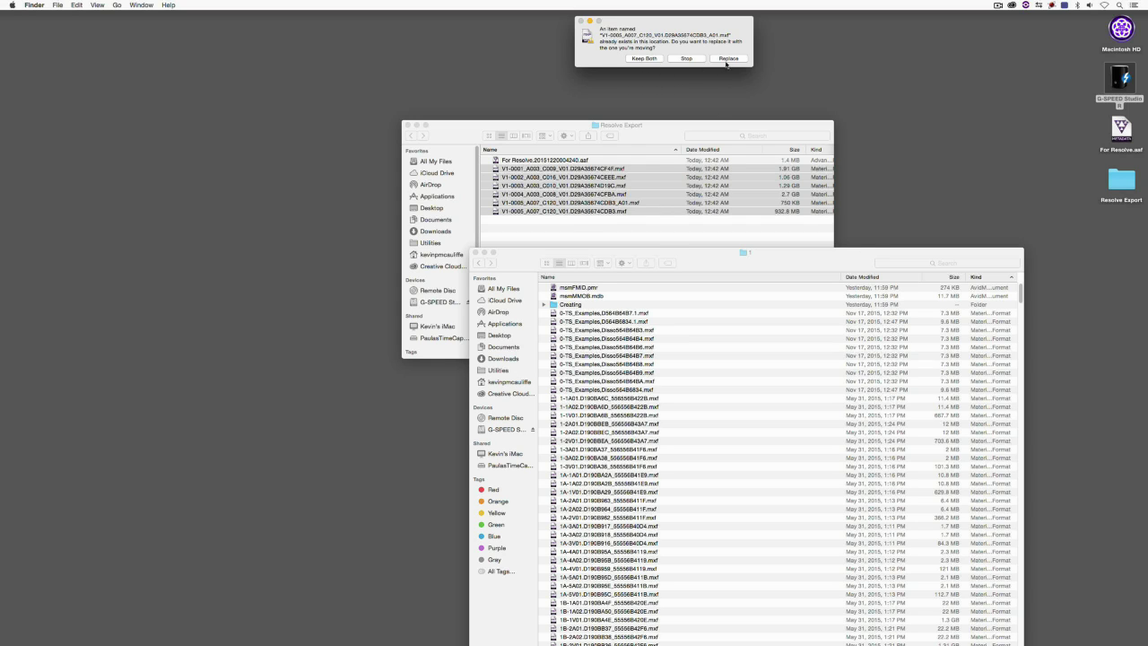
pyautogui.click(724, 58)
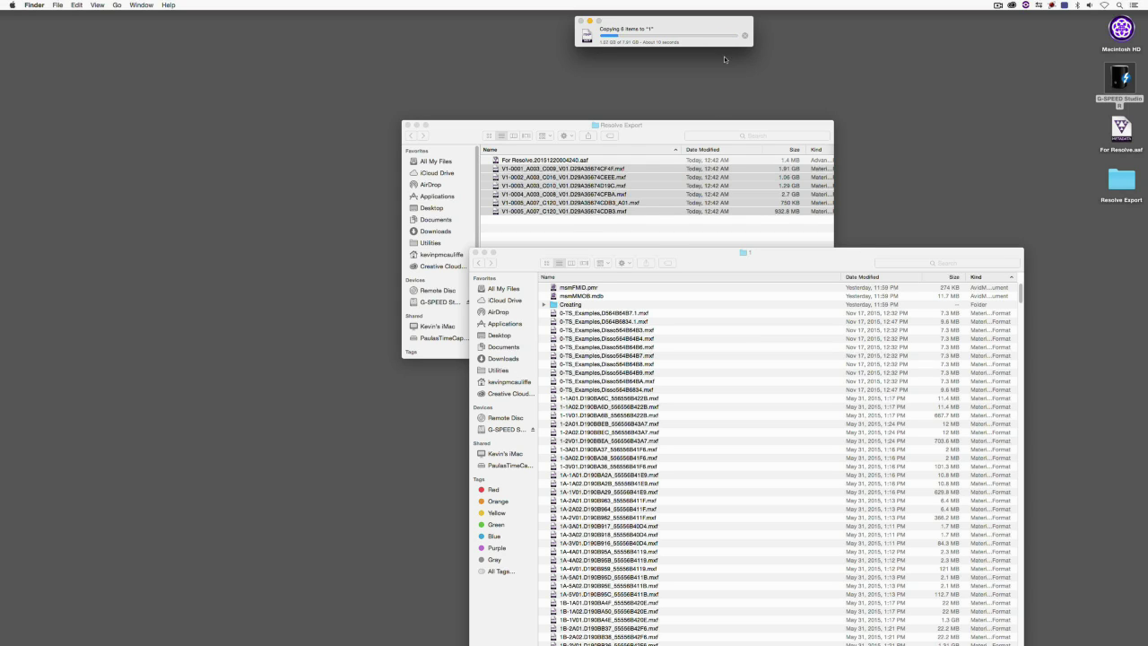
# Step: Delete the original MXF files from the Resolve Export folder, keeping the AAF, and return to the media folder 1 window
pyautogui.click(664, 131)
pyautogui.press('super+BackSpace')
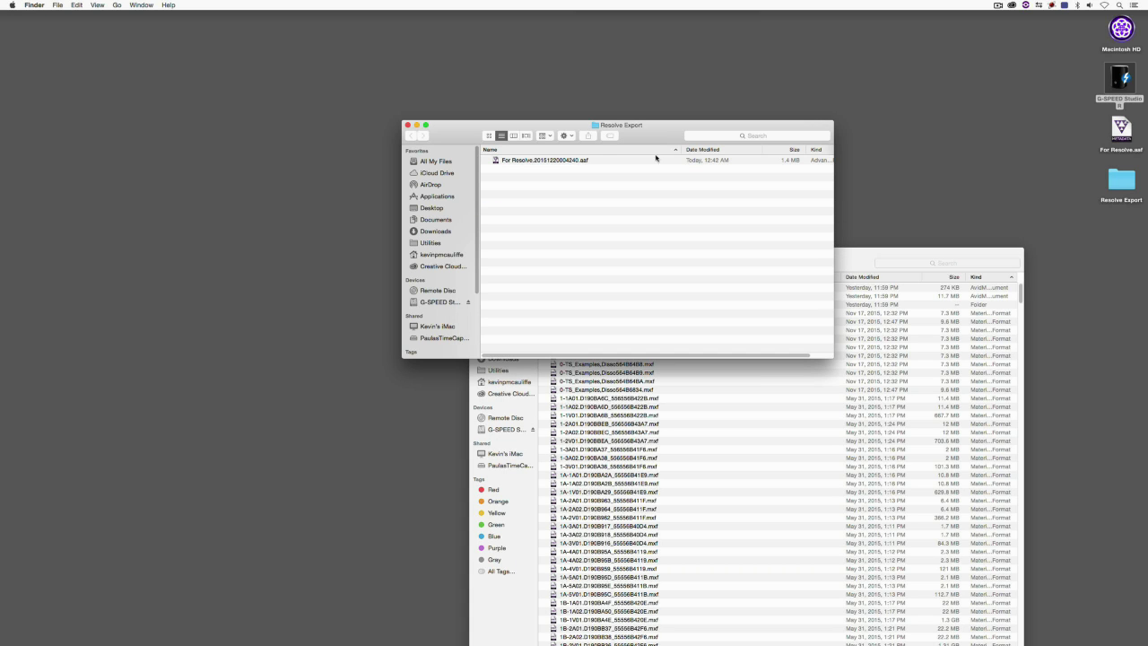
pyautogui.click(874, 256)
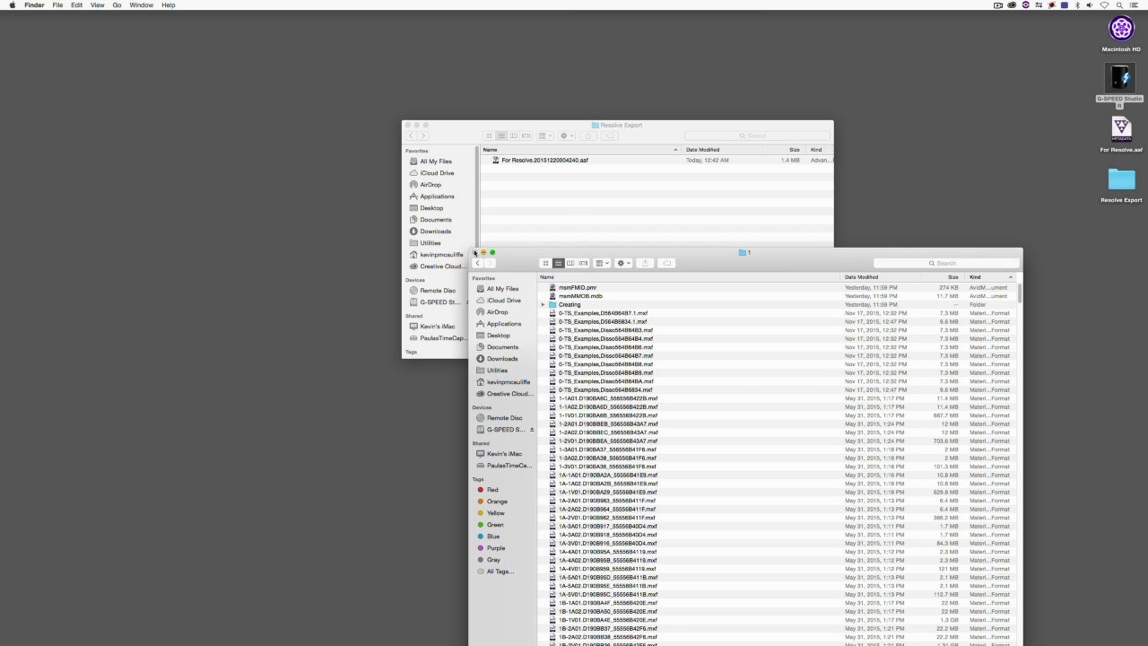
# Step: Close all the open Finder windows and switch to Avid Media Composer
pyautogui.keyDown('alt'); pyautogui.click(479, 253); pyautogui.keyUp('alt')
pyautogui.press('super+Tab')
pyautogui.press('super+Tab')
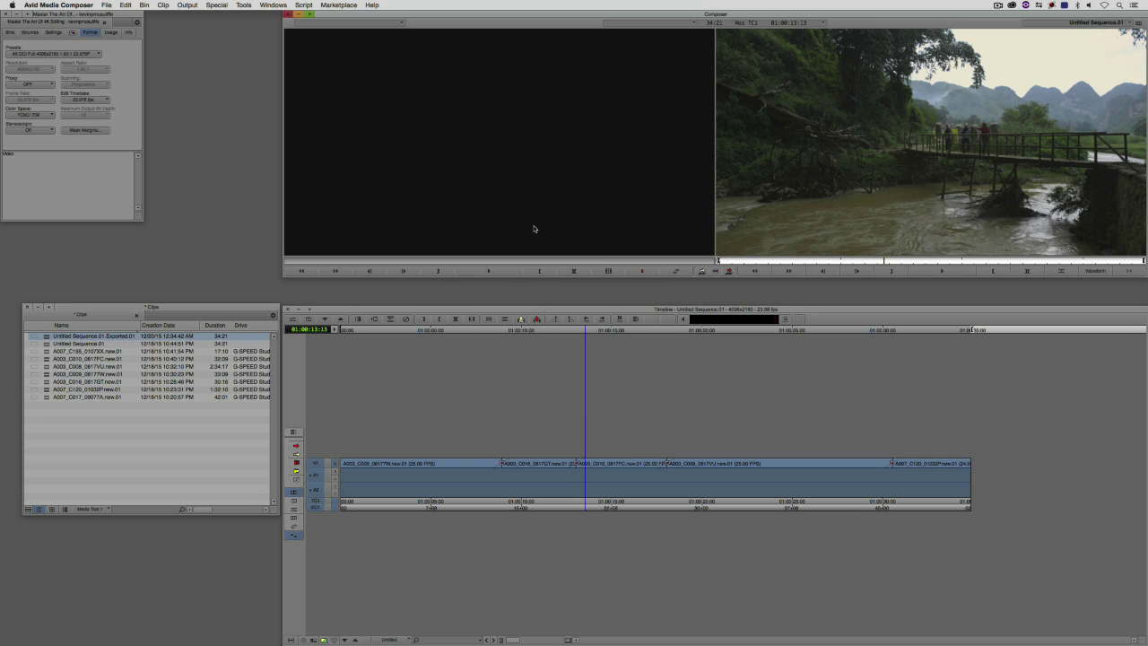
# Step: Rename Untitled Sequence.01 as Old Timeline and delete the Untitled Sequence.01.Exported.01 sequence from the bin
pyautogui.click(70, 343)
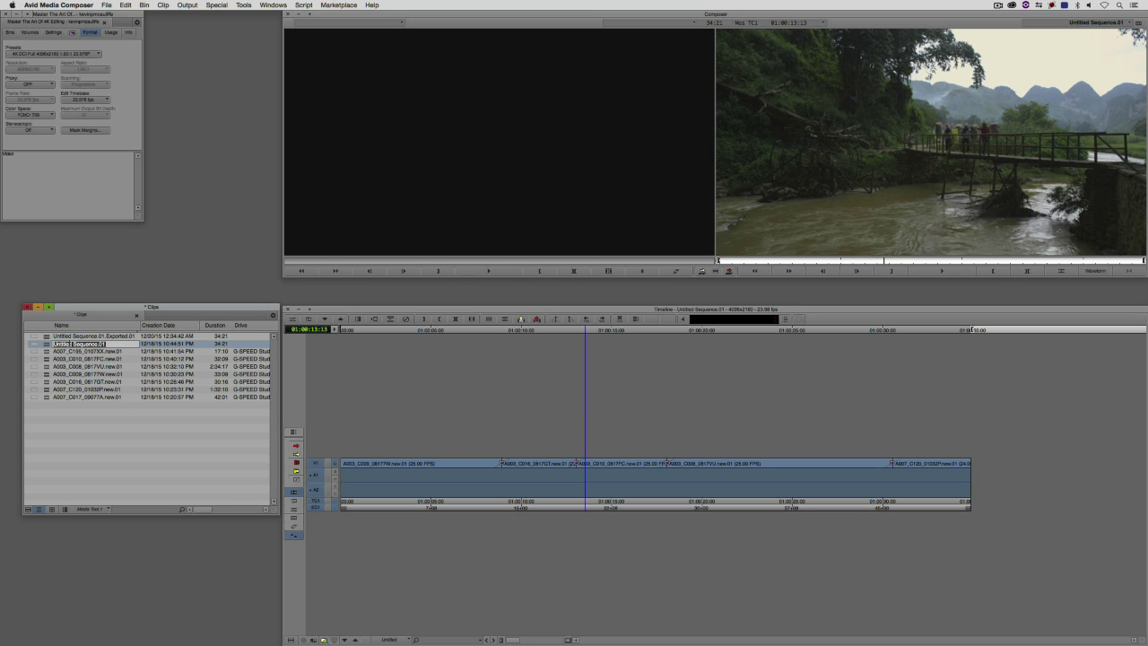
pyautogui.write('Old Timeline')
pyautogui.press('Return')
pyautogui.click(46, 338)
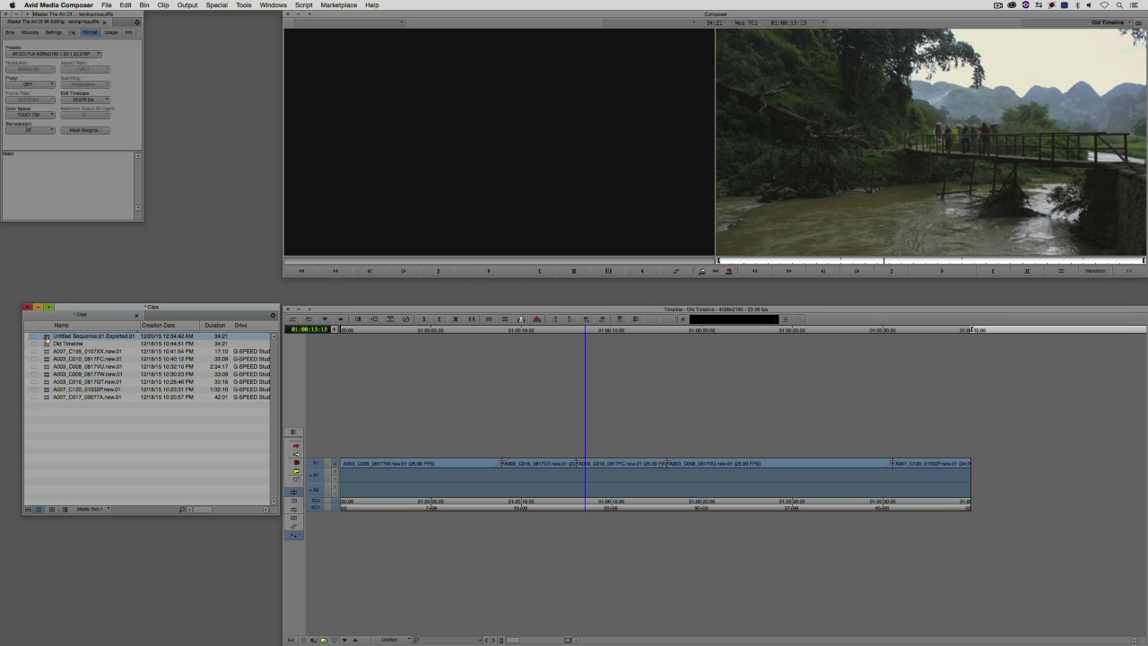
pyautogui.press('Delete')
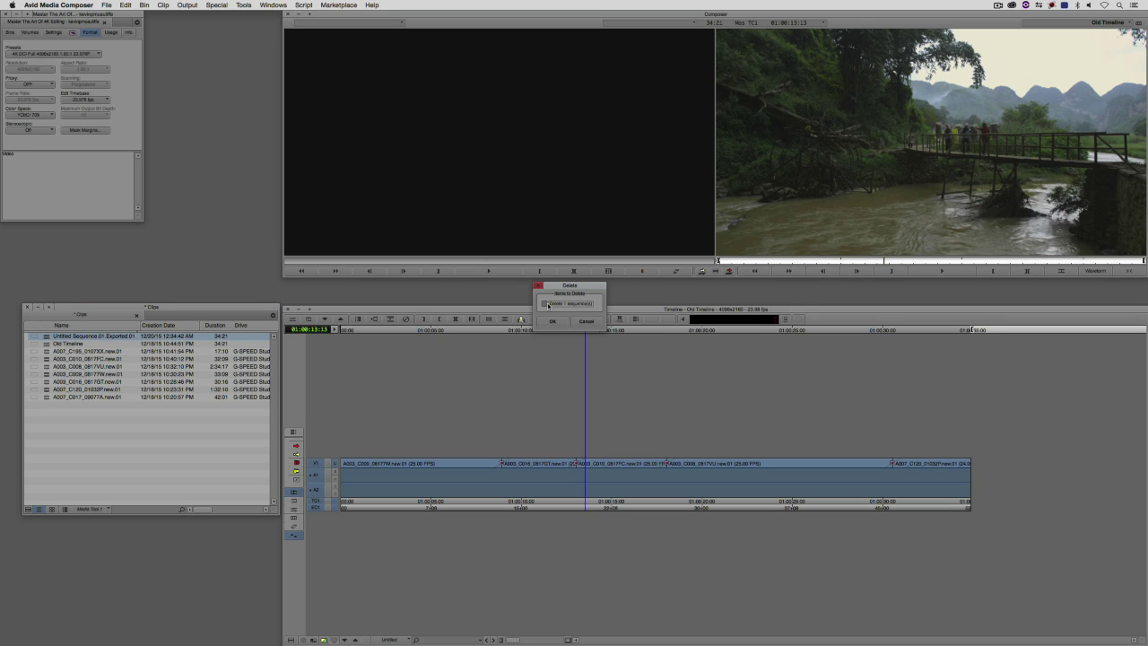
pyautogui.click(552, 321)
# Step: Import the AAF file For Resolve.20151220004240.aaf from the desktop's Resolve Export folder into the clips bin
pyautogui.rightClick(183, 419)
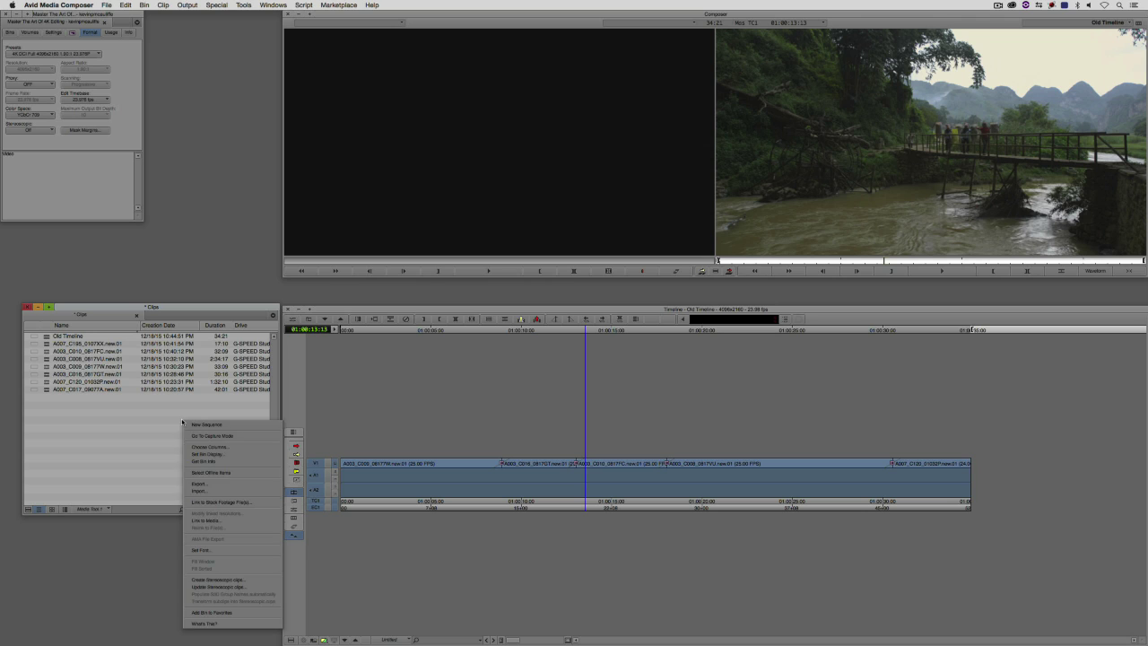
pyautogui.click(218, 492)
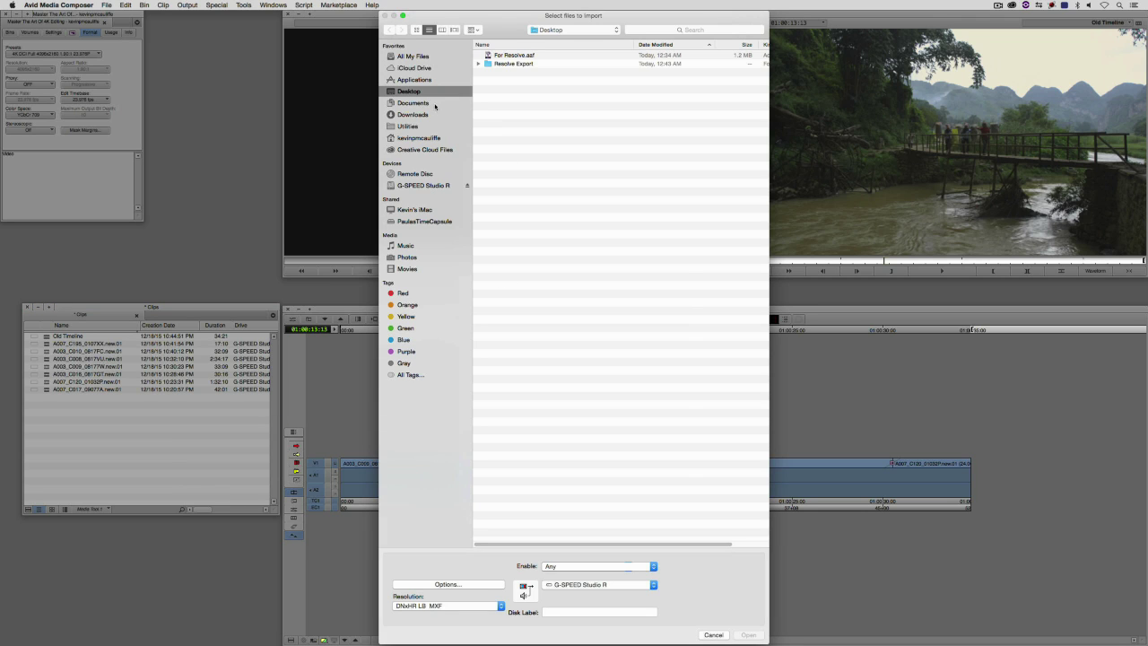
pyautogui.doubleClick(513, 64)
pyautogui.click(512, 56)
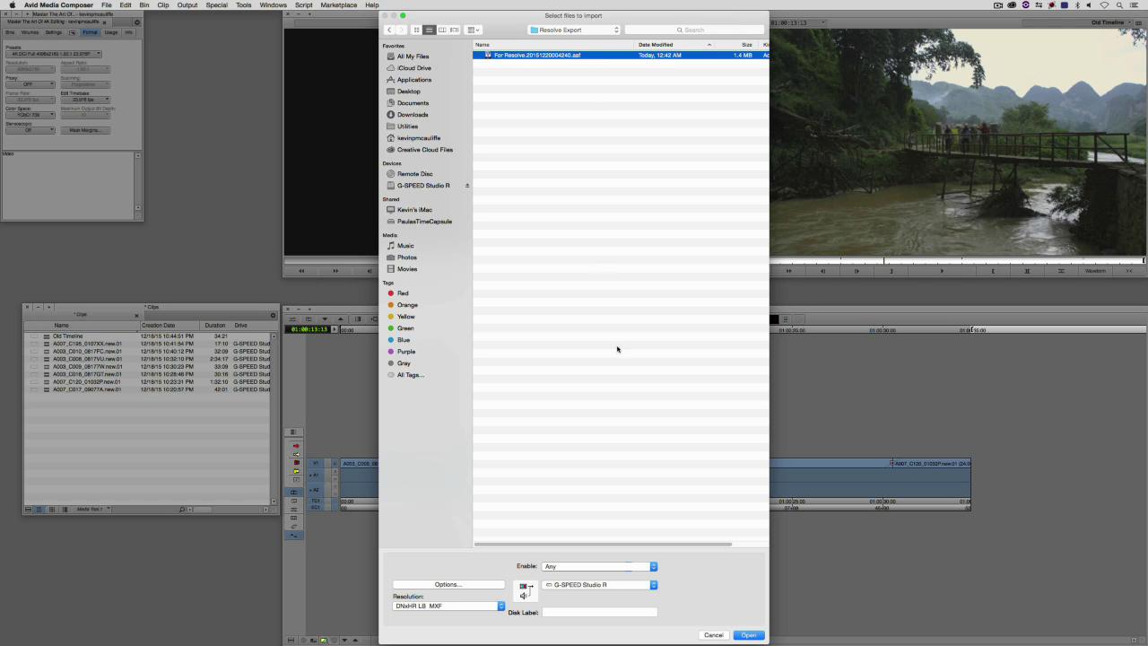
pyautogui.click(748, 634)
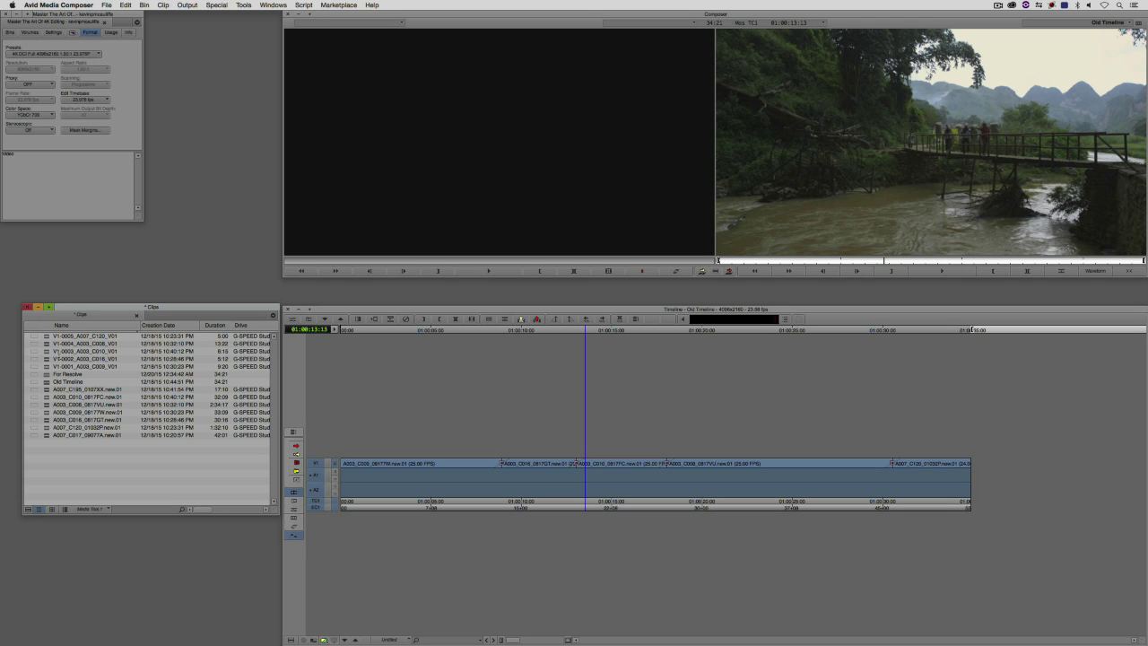
# Step: Load the imported For Resolve sequence into the timeline and scrub through to its end to examine the graded clips
pyautogui.doubleClick(47, 376)
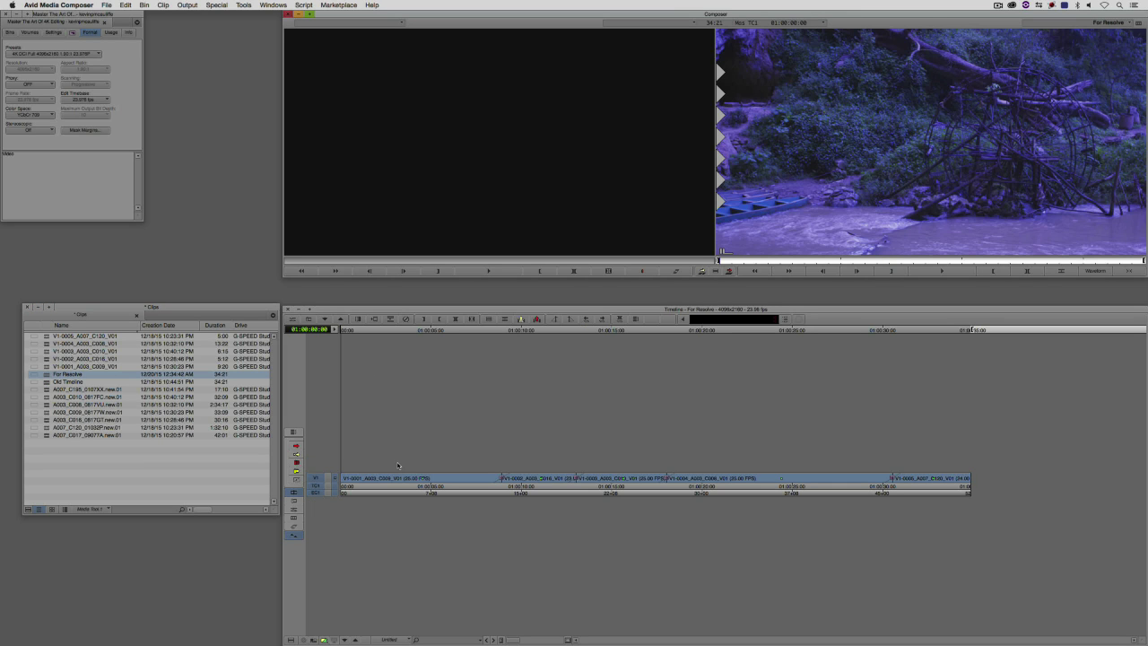
pyautogui.moveTo(426, 482); pyautogui.dragTo(534, 485)
pyautogui.click(612, 484)
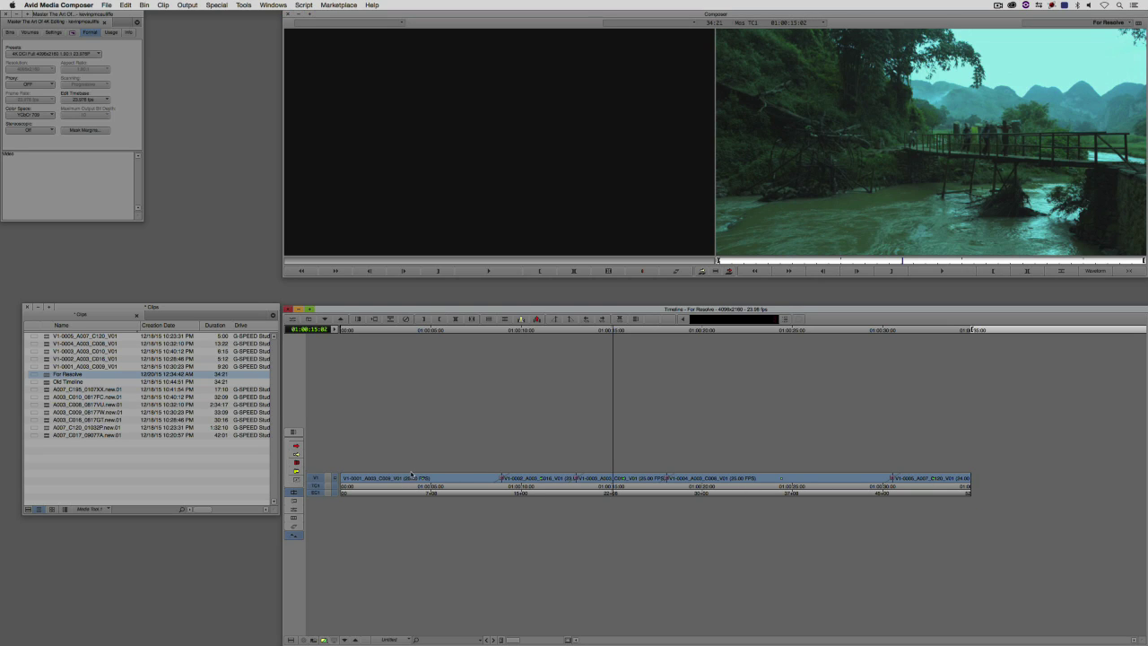
pyautogui.moveTo(462, 485); pyautogui.dragTo(979, 468)
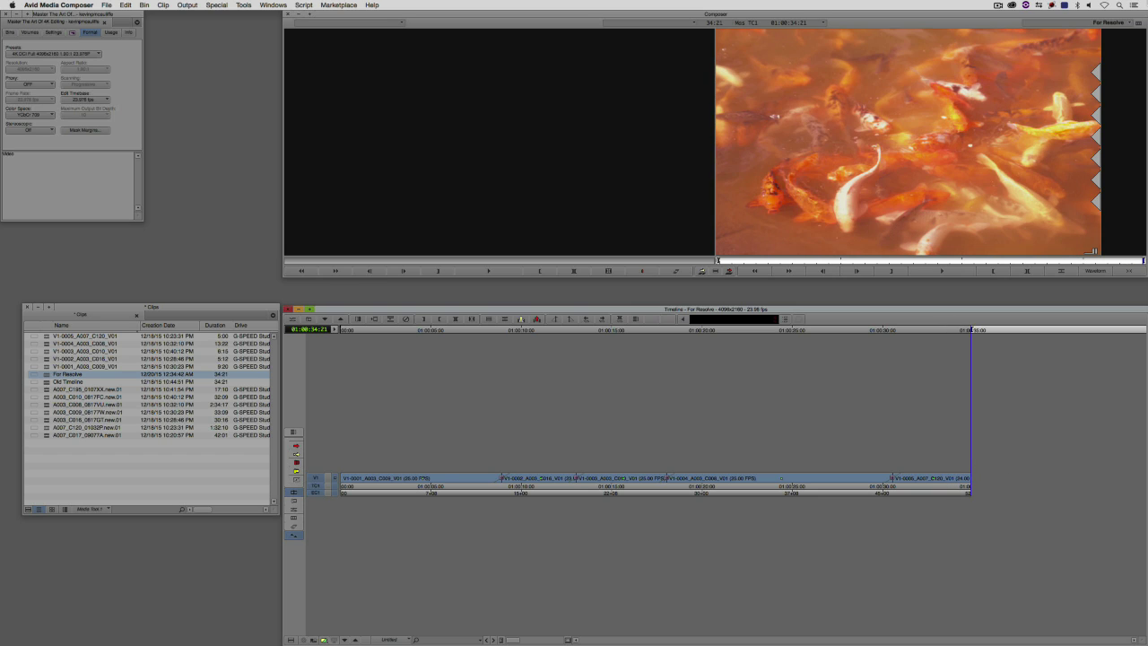